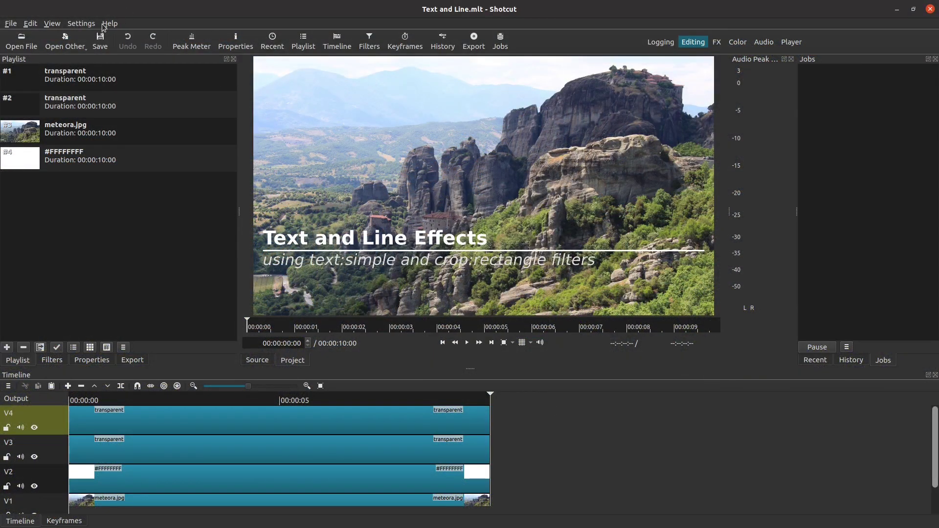
Step: Check the installed Shotcut version in the program's About information
click(107, 23)
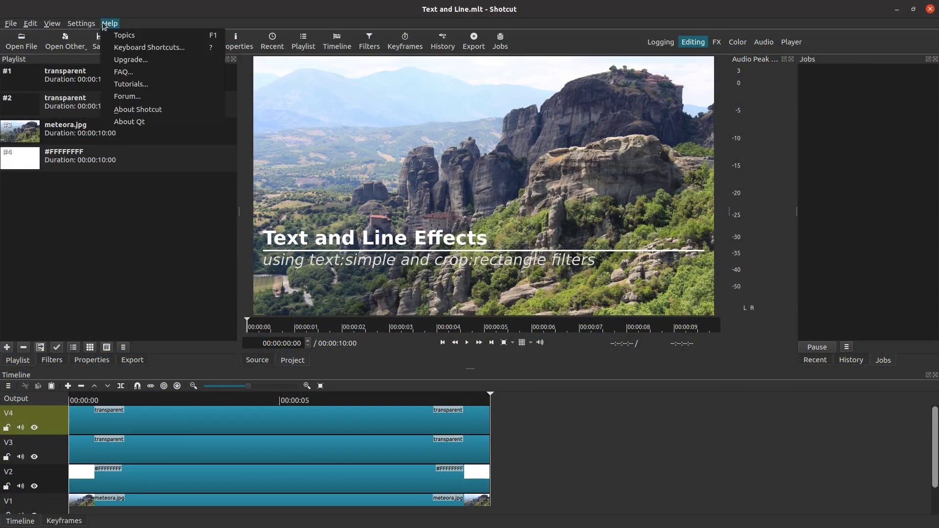
click(122, 111)
click(527, 154)
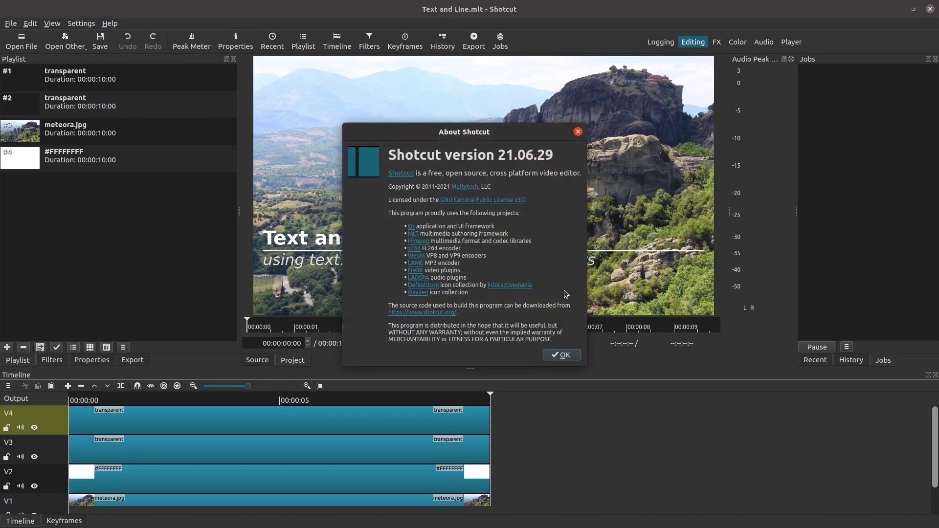
click(562, 356)
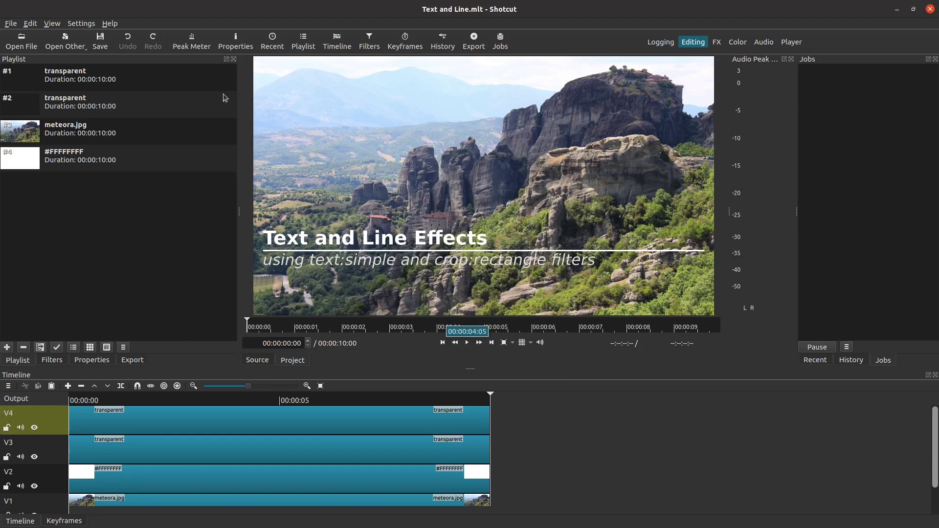
Step: Check which video mode the project uses, leaving the setting as it is
click(81, 24)
mouse_move(87, 47)
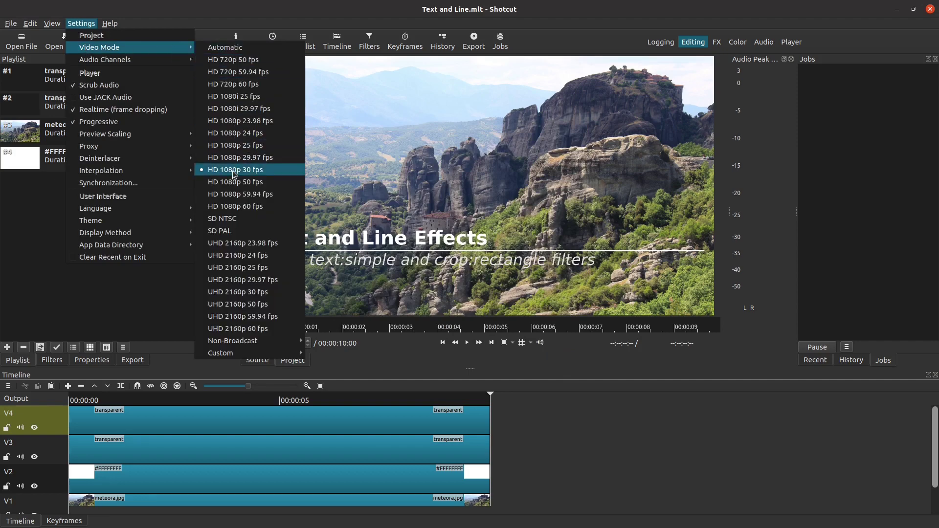
click(42, 310)
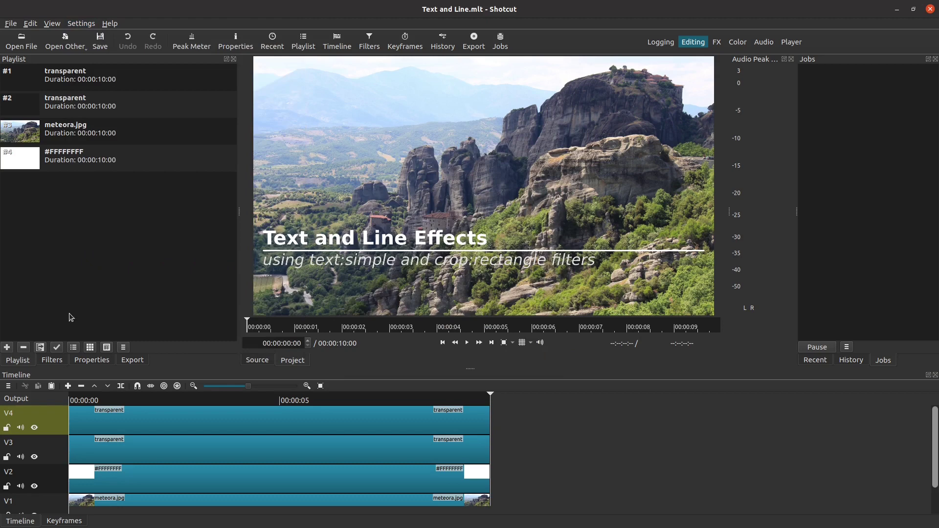
Step: Examine the position and size of the Crop: Rectangle filter on the white color clip on track V2
click(120, 490)
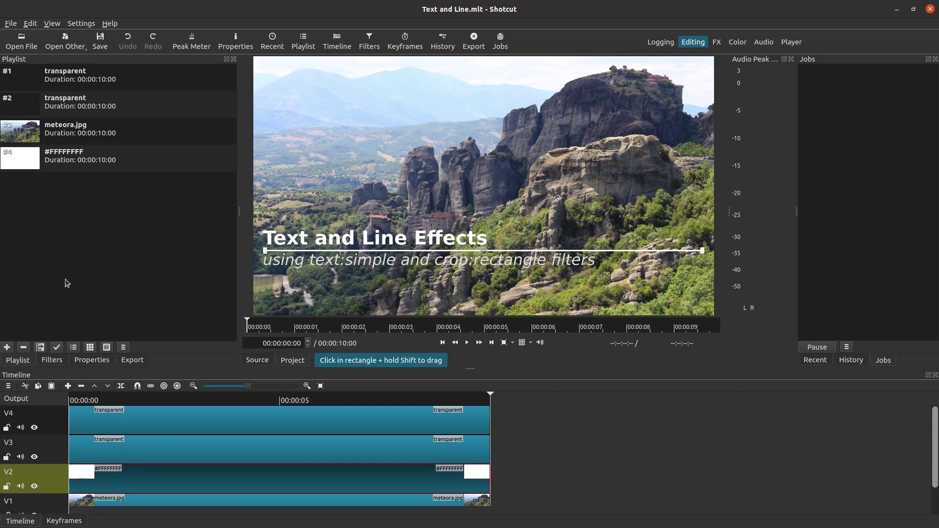
click(48, 362)
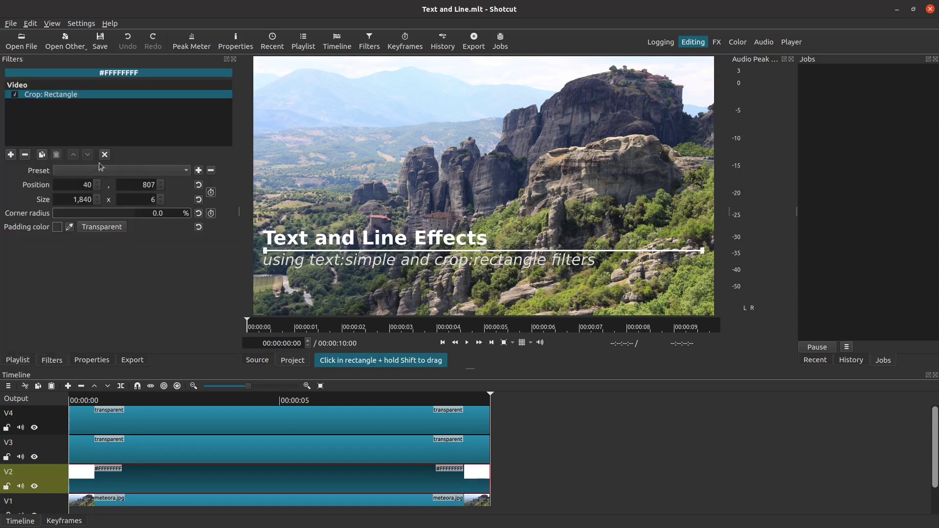
click(115, 122)
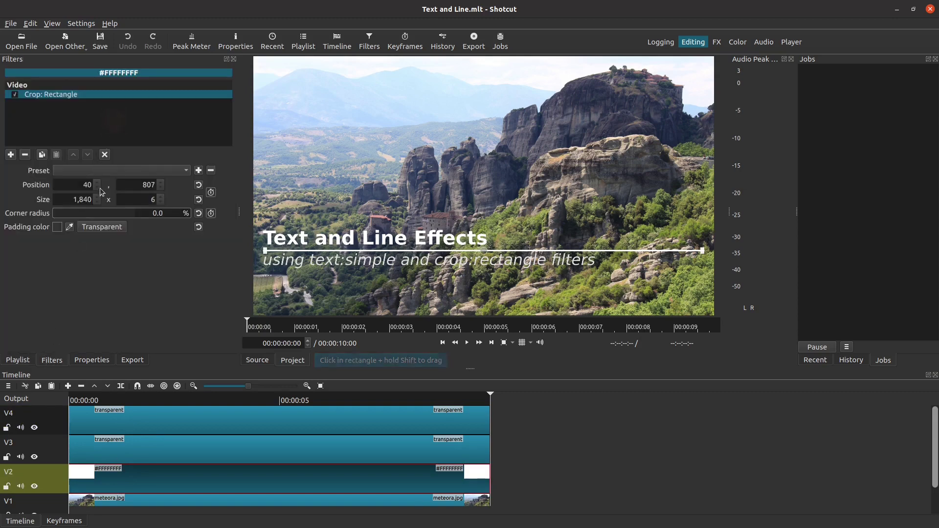
click(127, 194)
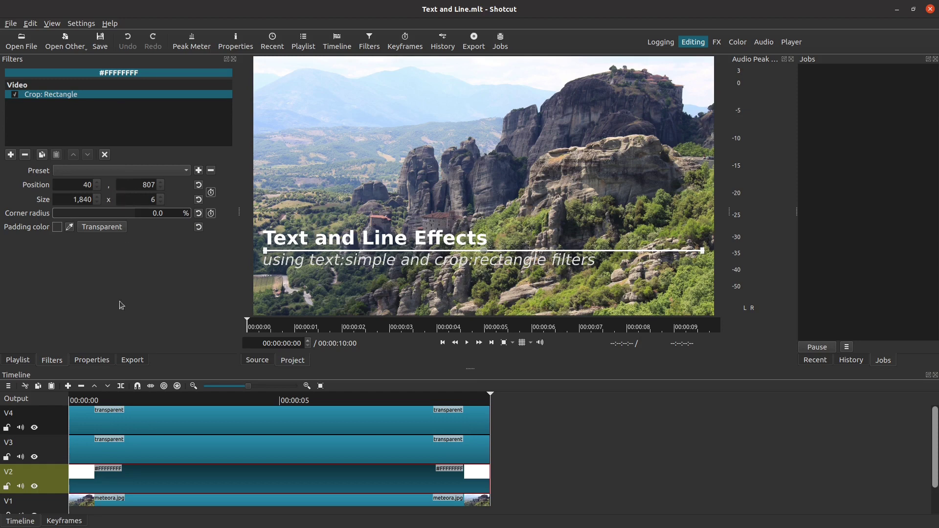
Step: Examine the Text: Simple filter's position and size on the title clip on V4 and the subtitle clip on V3
click(119, 426)
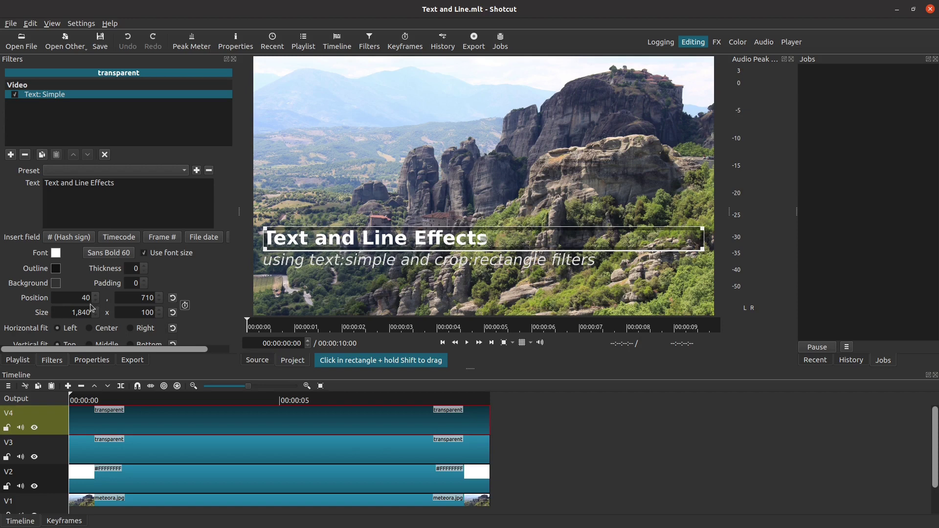
click(136, 305)
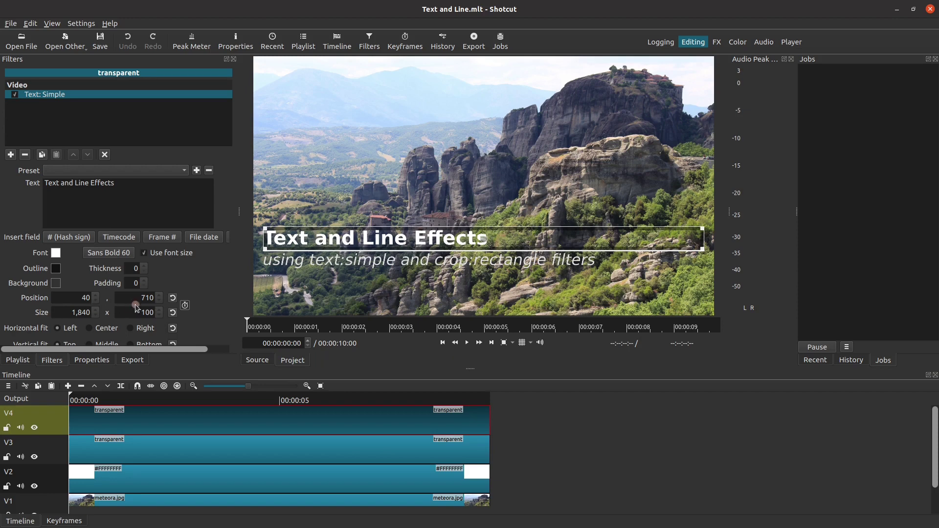
click(136, 447)
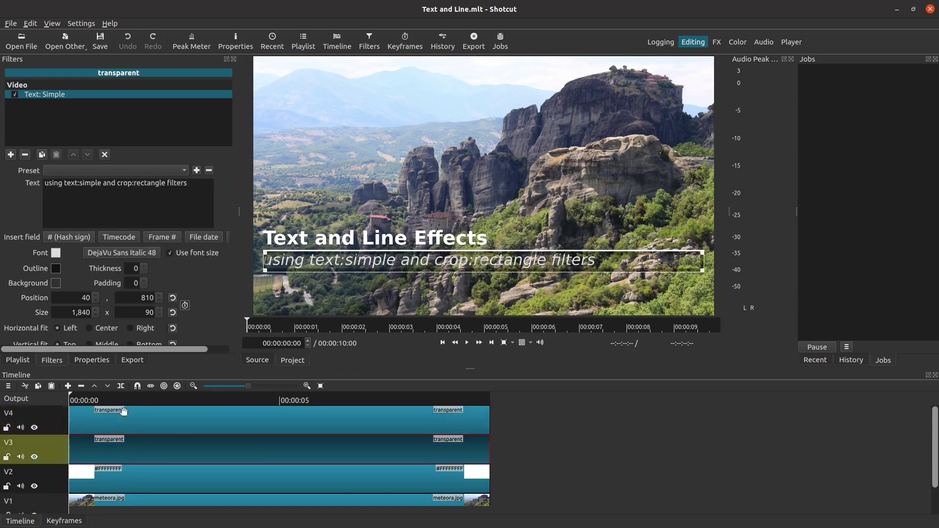
click(126, 309)
Step: Hide tracks V4 and V3 and select the white line clip on V2
click(34, 428)
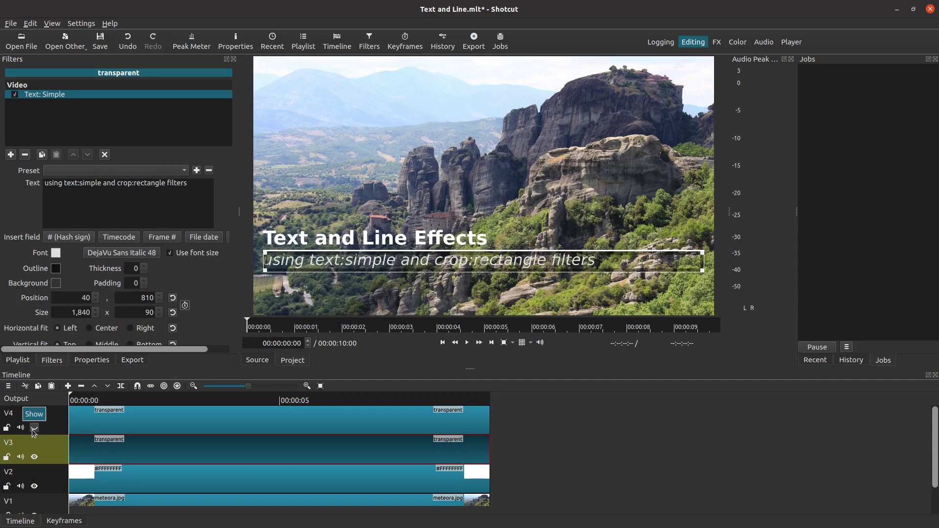
click(34, 457)
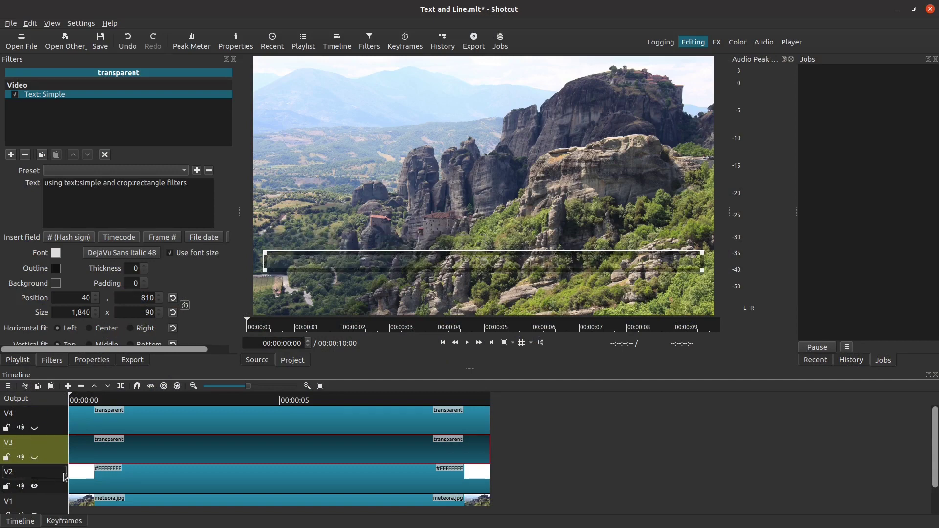
click(148, 479)
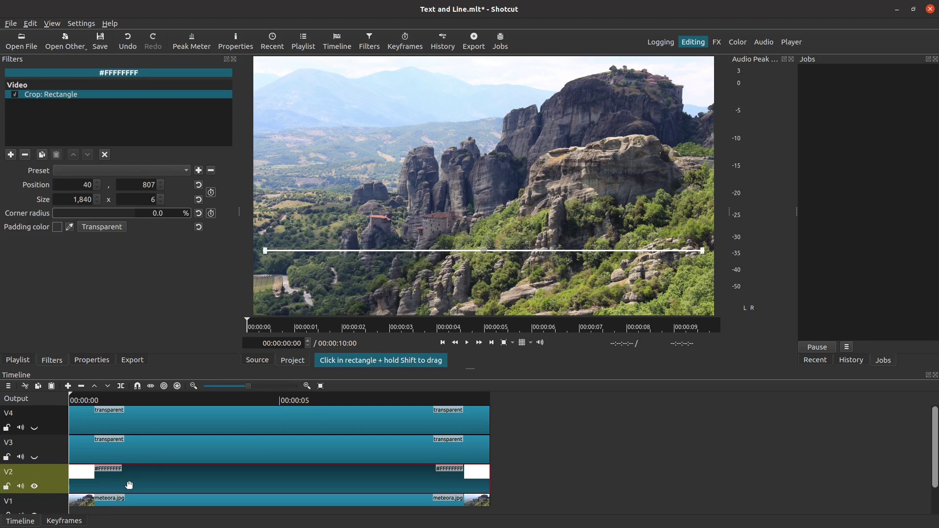
Step: Enable position and size keyframes for the line's Crop: Rectangle filter at 00:00:00:00 and set the width to 0
click(442, 344)
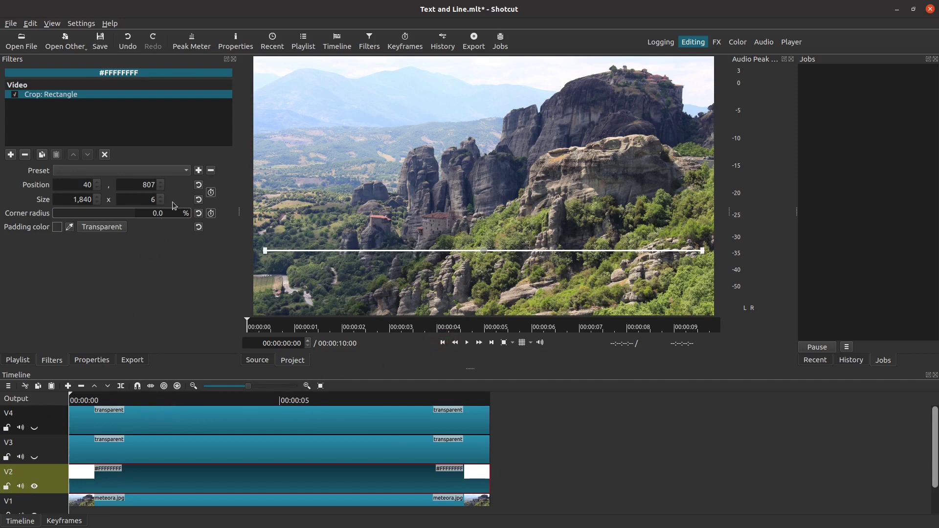
click(211, 193)
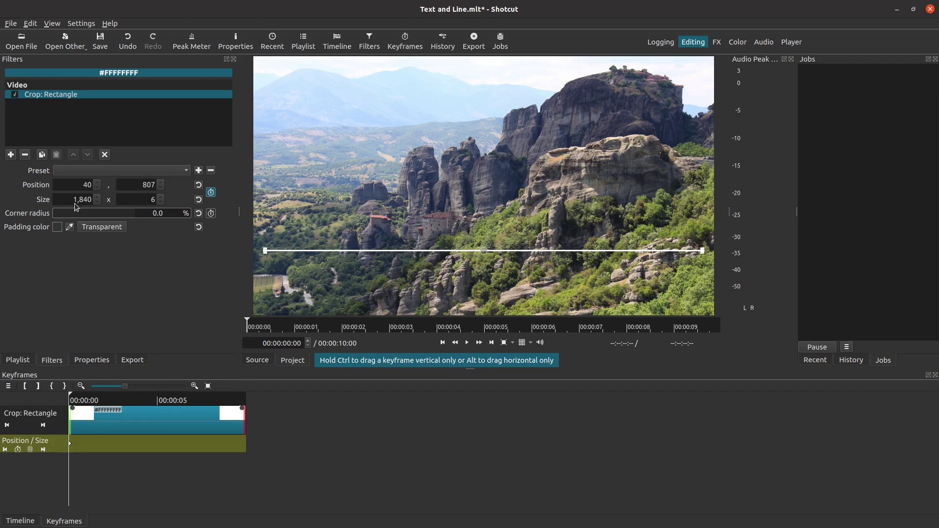
drag(75, 201, 120, 199)
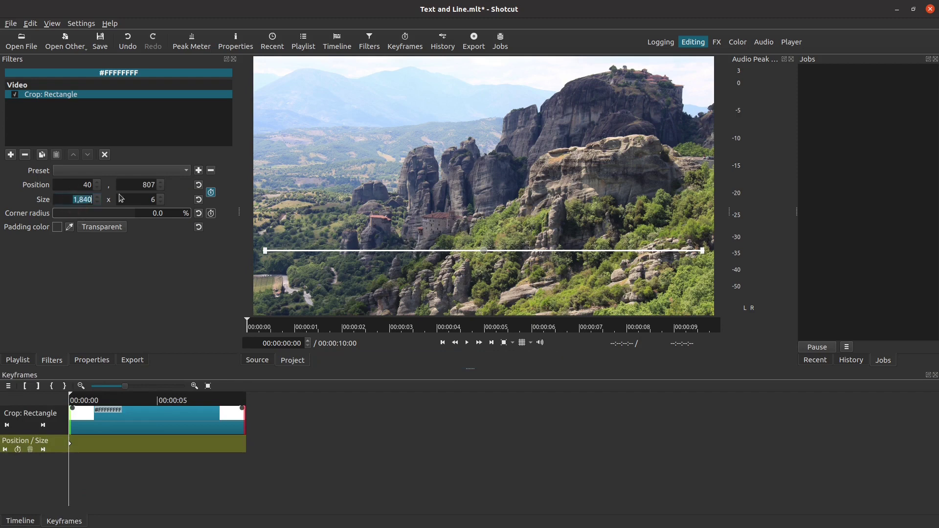
text(0)
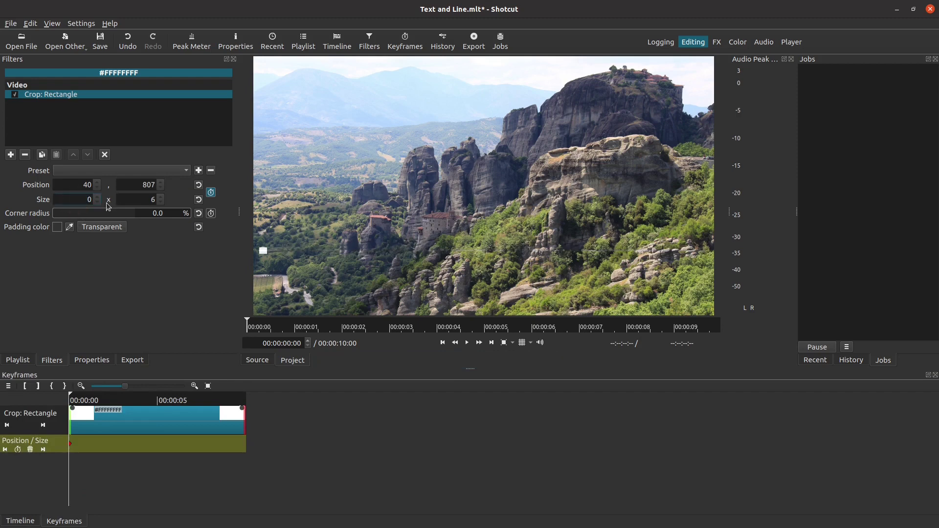
Step: Add a position/size keyframe to the line's crop filter at 00:00:00:15
click(310, 340)
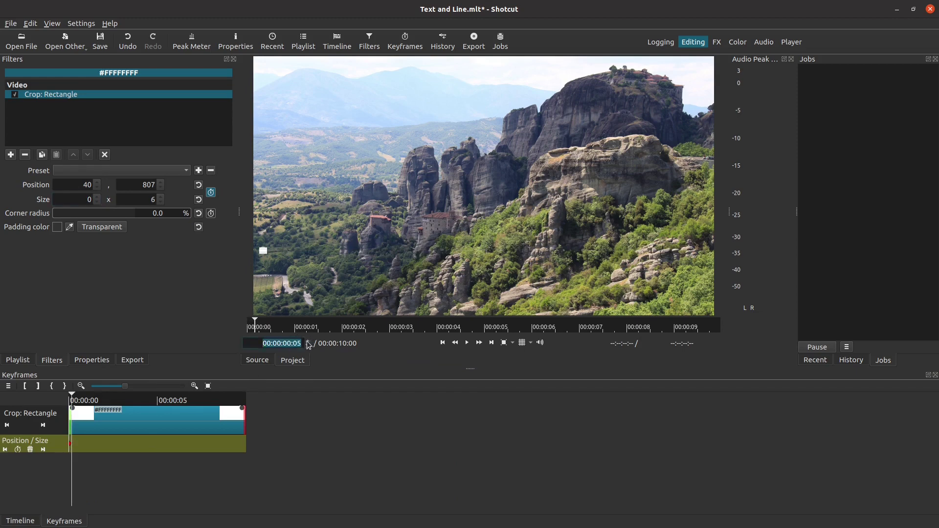
click(308, 341)
click(308, 341)
click(308, 341)
click(308, 341)
click(308, 341)
click(18, 450)
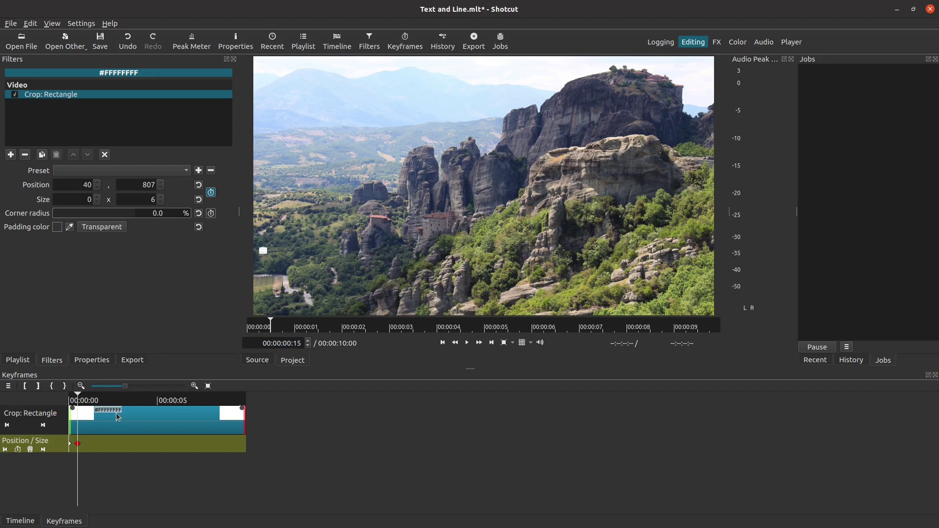
Step: Add a position/size keyframe at 00:00:01:15 and set the rectangle's width to 1840
click(320, 333)
click(307, 341)
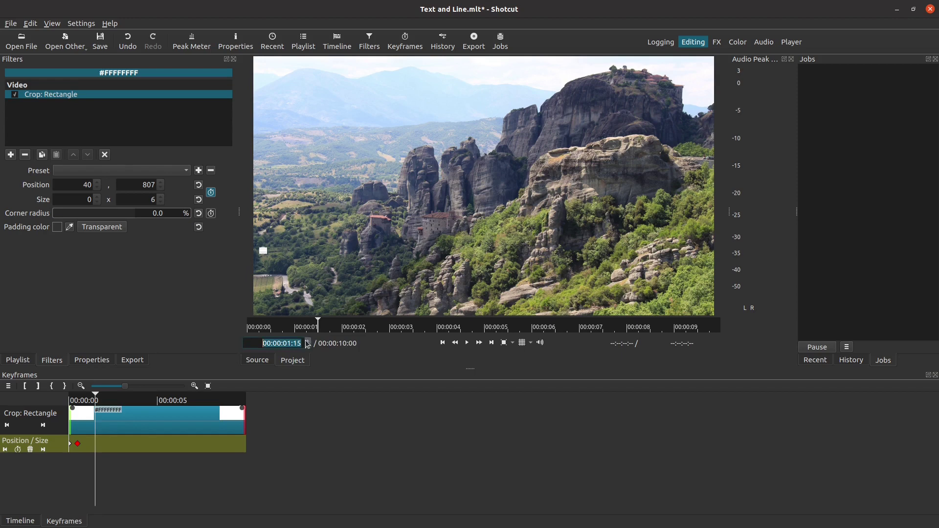
click(19, 449)
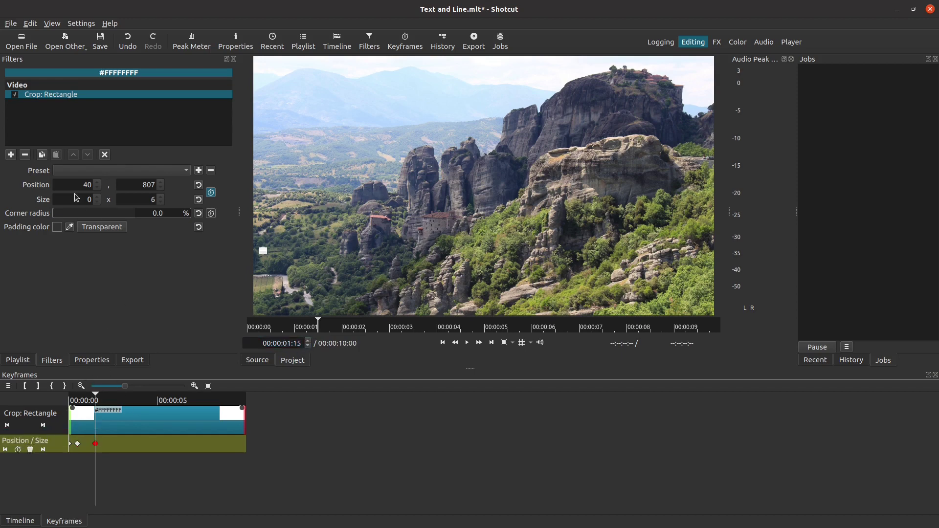
double_click(89, 200)
text(1840)
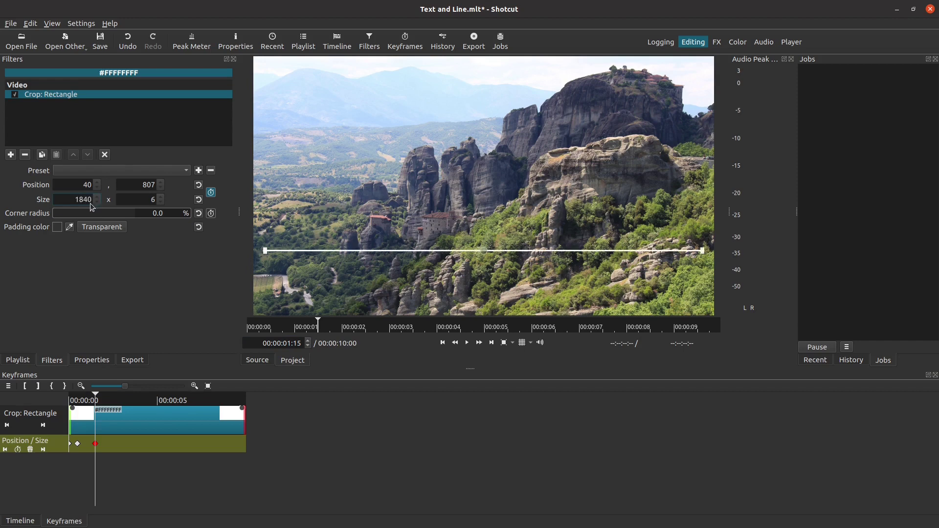
Step: Add a position/size keyframe at 00:00:06:15, and another at 00:00:07:15 with the rectangle's width set to 0
click(556, 330)
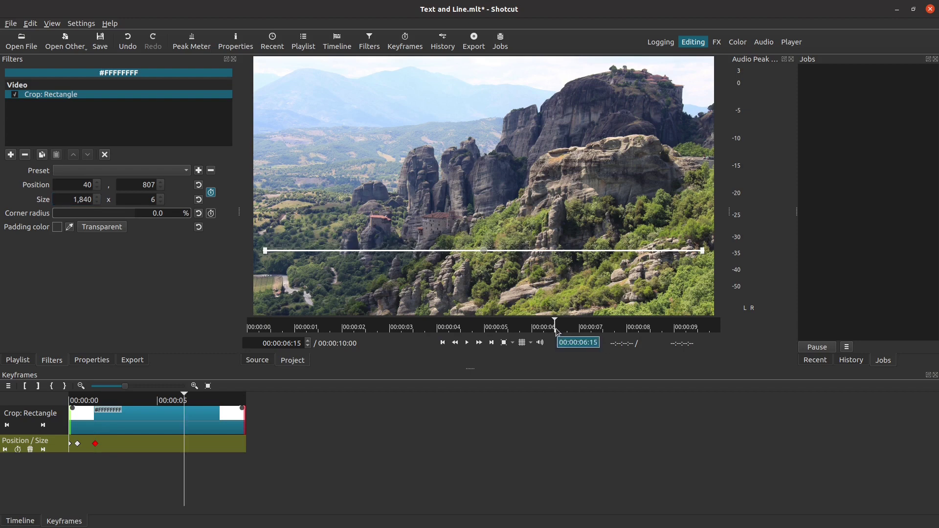
click(18, 450)
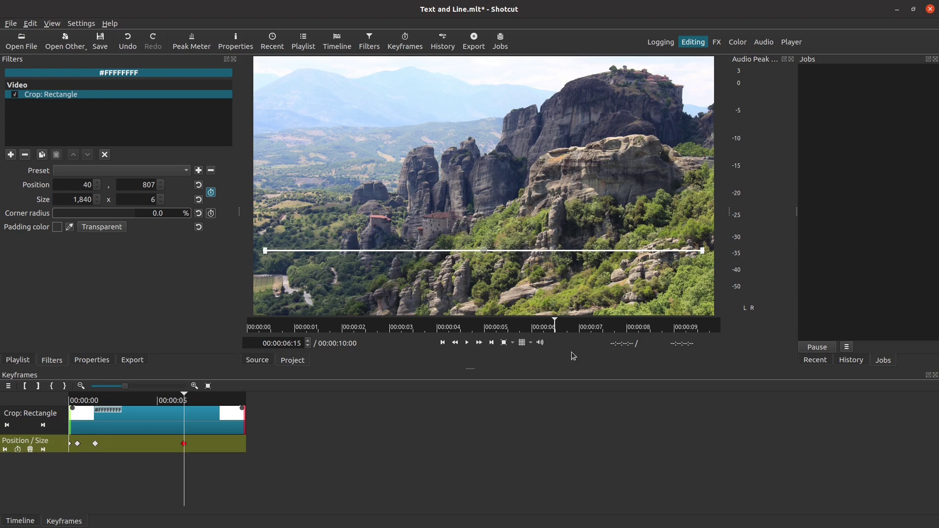
click(600, 334)
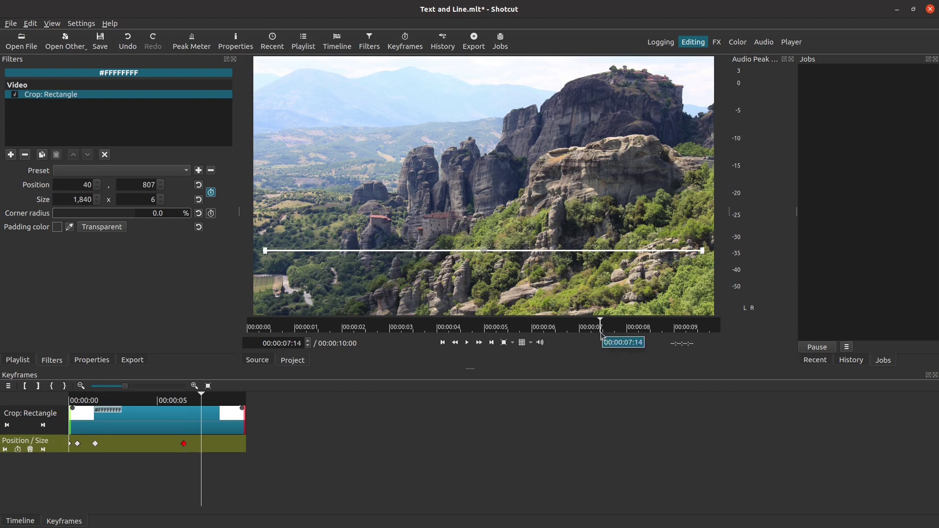
click(307, 341)
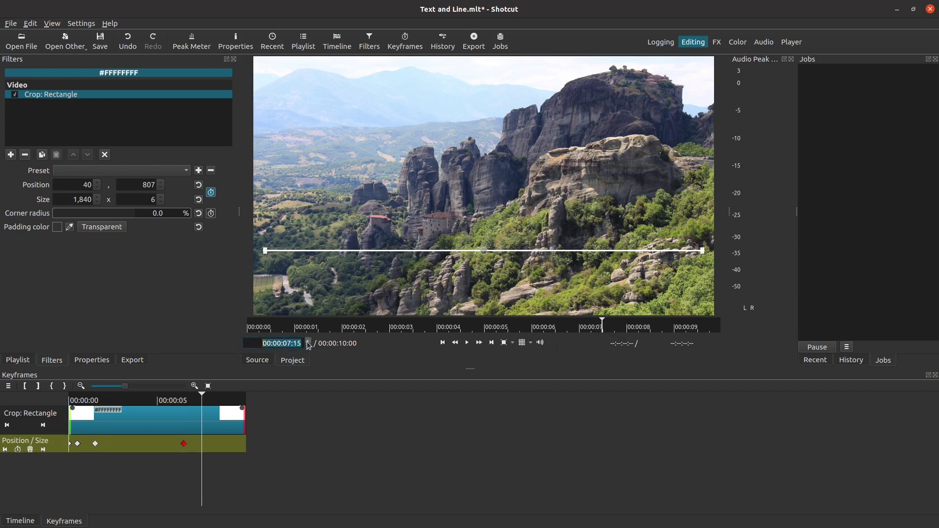
click(18, 449)
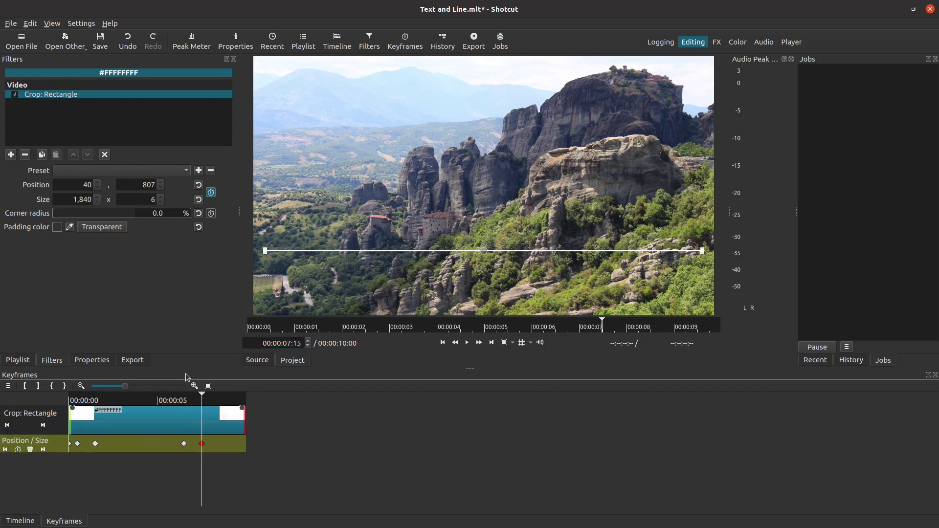
drag(71, 201, 106, 205)
text(0)
Step: Play the timeline from the start to preview the line animation, with the line clip deselected for an unobstructed view
click(24, 522)
click(443, 343)
click(468, 343)
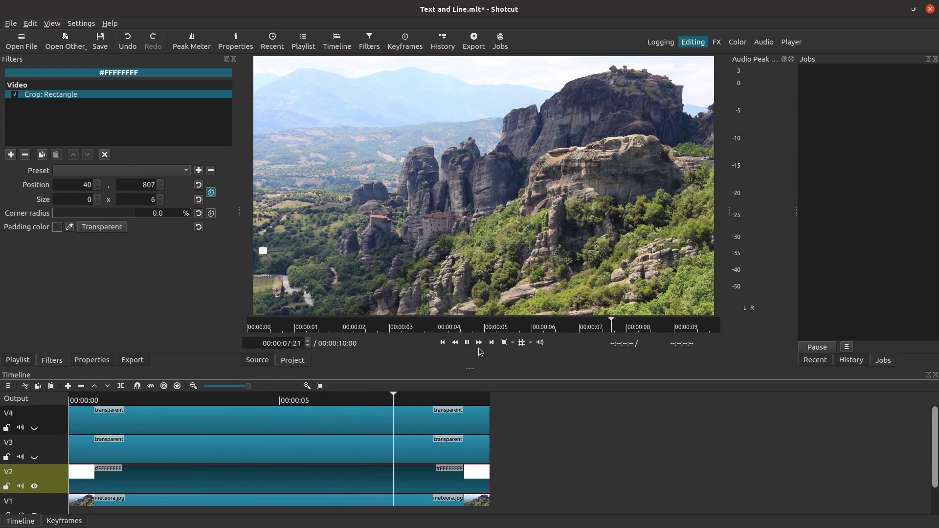
click(321, 497)
click(443, 342)
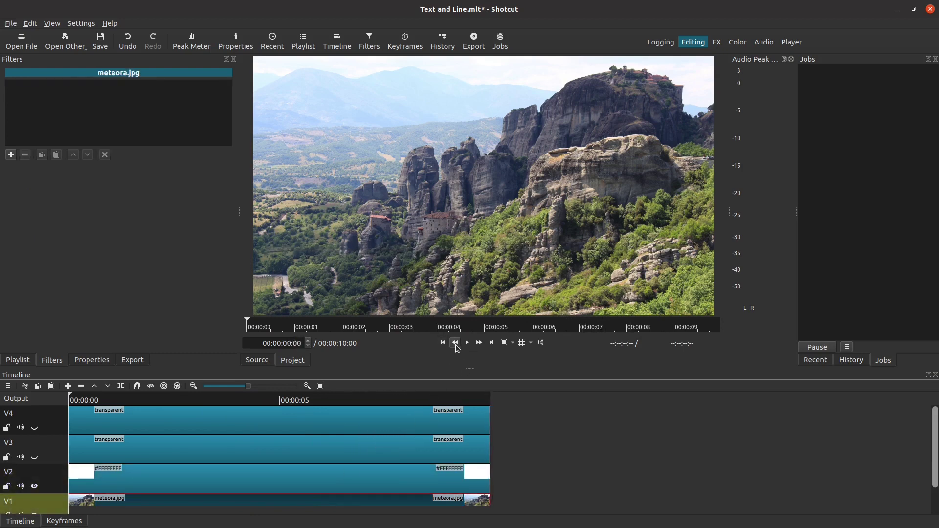
click(467, 342)
Step: Unhide track V3 and enable position/size keyframes on its Text: Simple filter at 00:00:00:00, with the vertical position set to 720
click(34, 457)
click(144, 460)
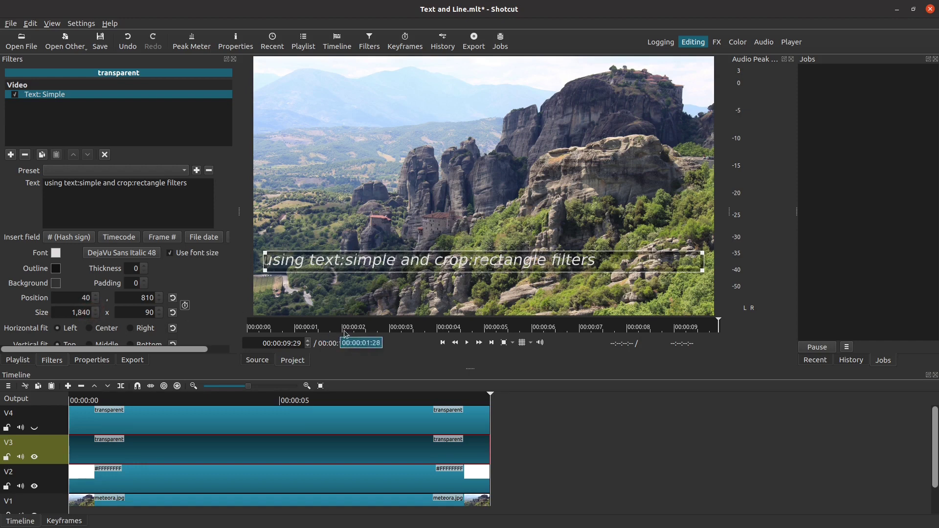
click(443, 342)
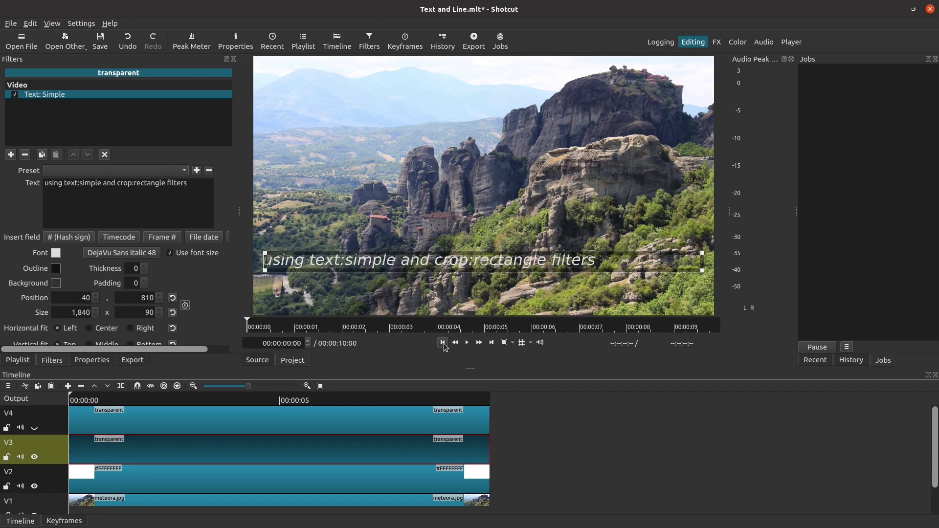
click(186, 305)
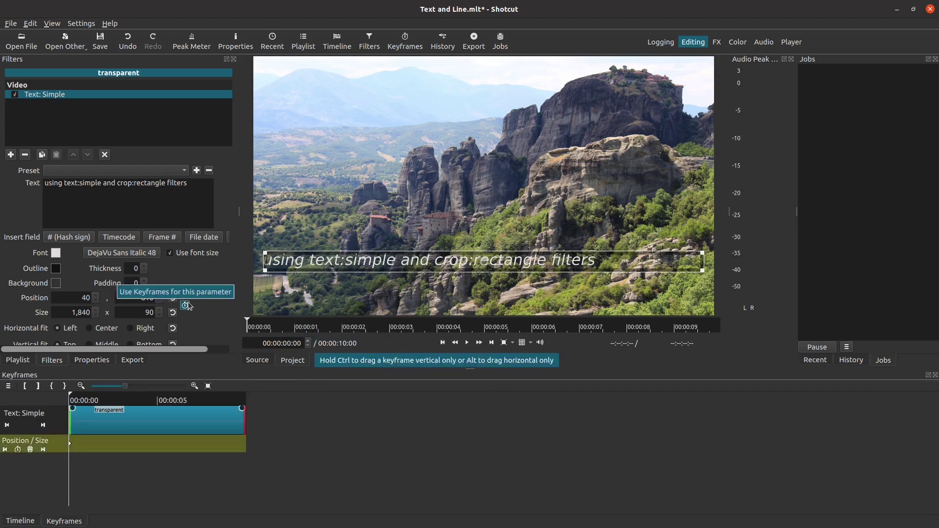
double_click(146, 298)
text(7)
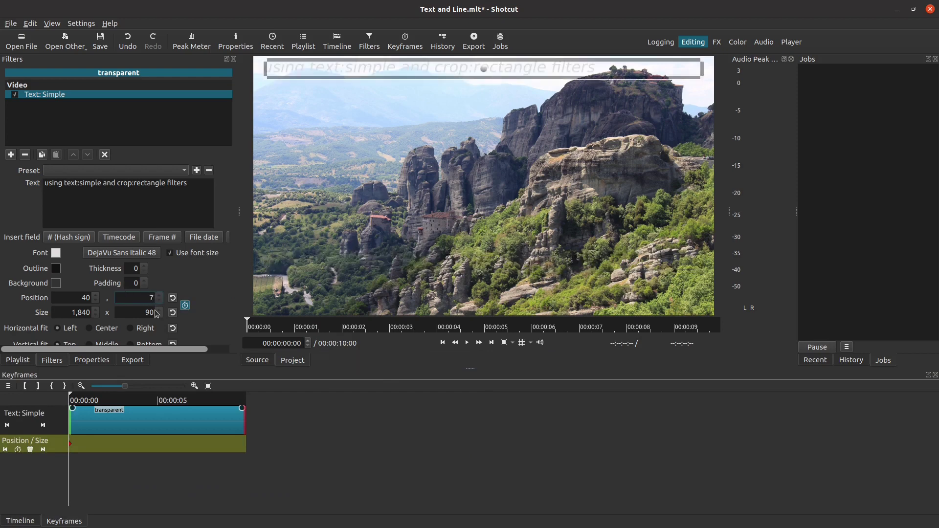
text(20)
Step: Add a position/size keyframe to the V3 text filter at 00:00:01:00
click(282, 343)
text(00:00:01:00)
key(Return)
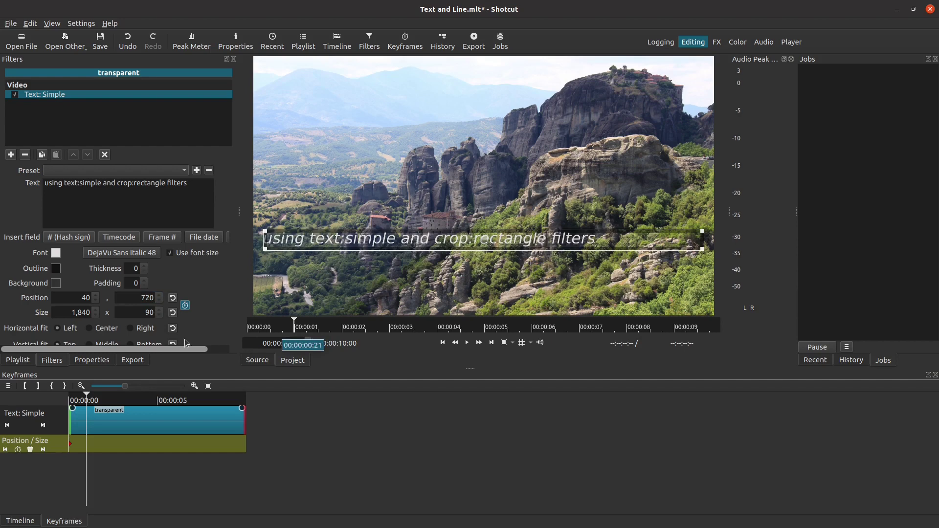
click(20, 452)
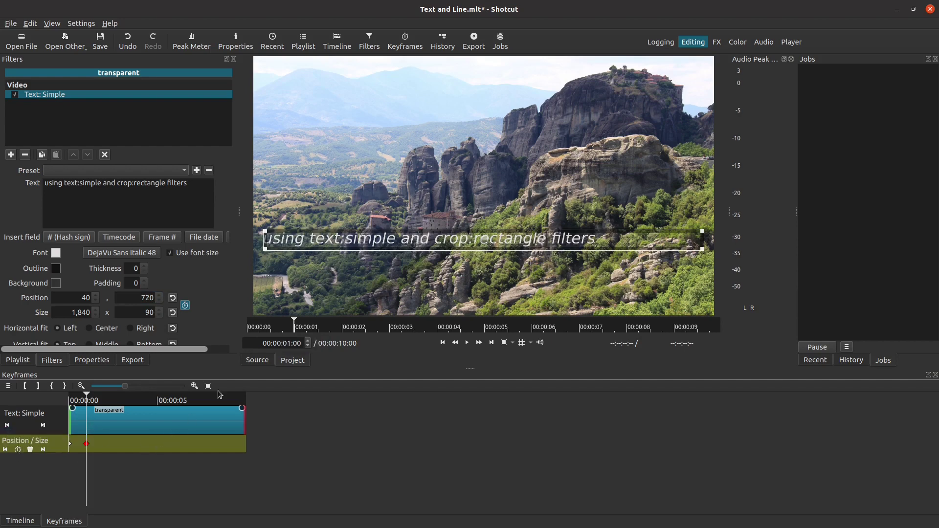
Step: Add a position/size keyframe at 00:00:01:15 by setting the V3 text's vertical position to 810
click(319, 333)
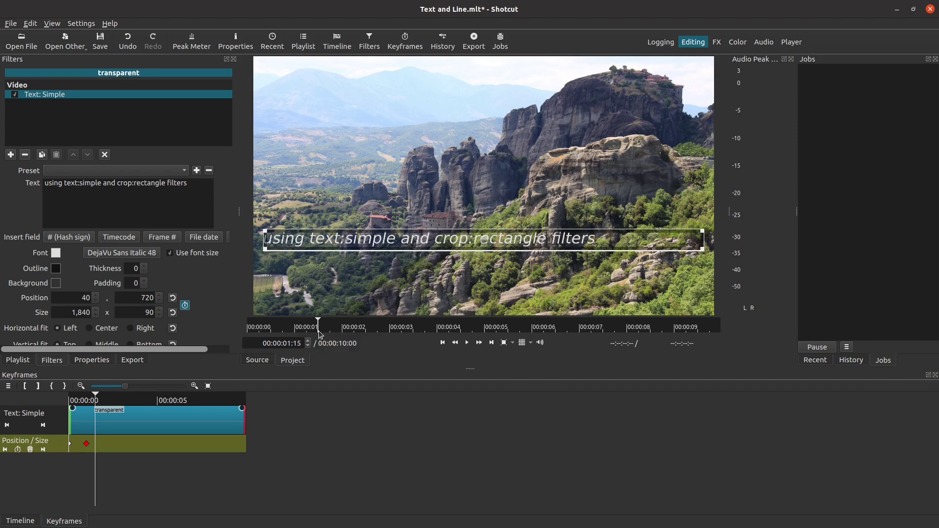
double_click(143, 300)
text(810)
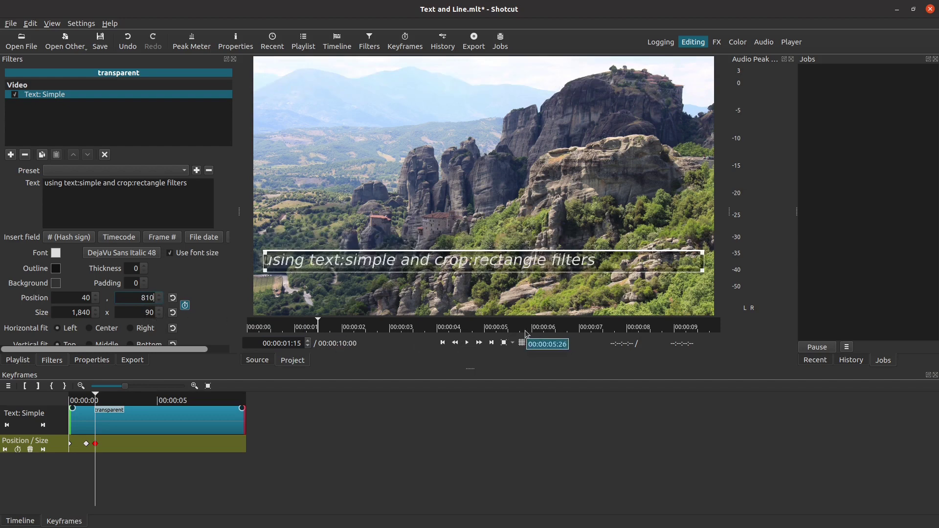
Step: Add a position/size keyframe at 00:00:06:15, and another at 00:00:07:00 with the V3 text's vertical position set to 720
click(556, 331)
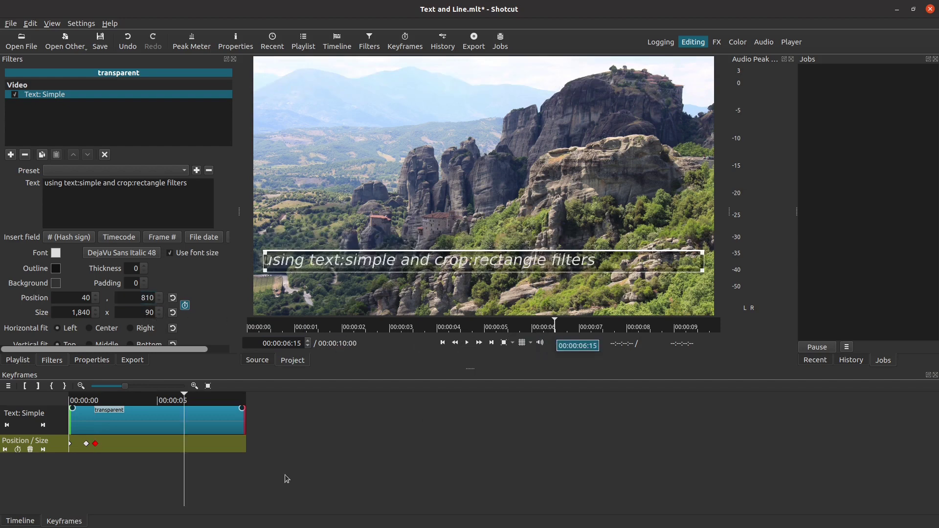
click(18, 450)
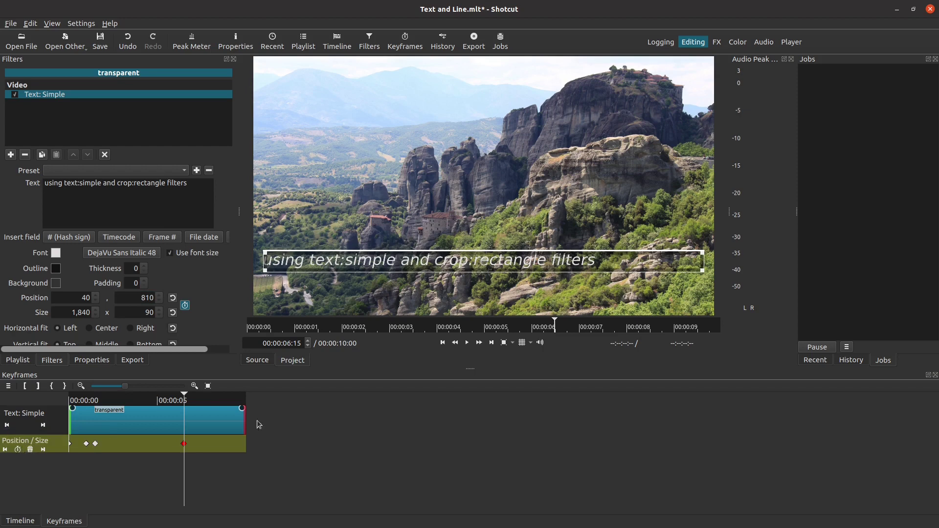
click(579, 331)
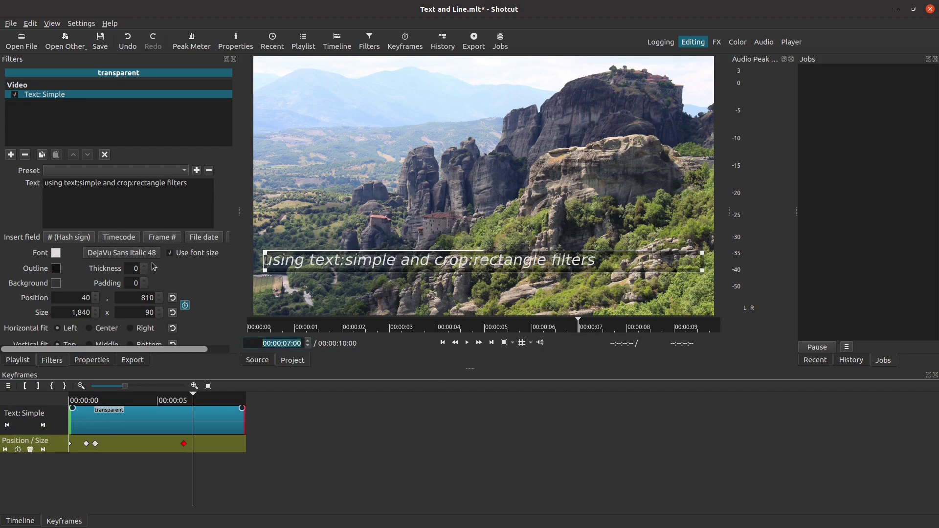
double_click(135, 299)
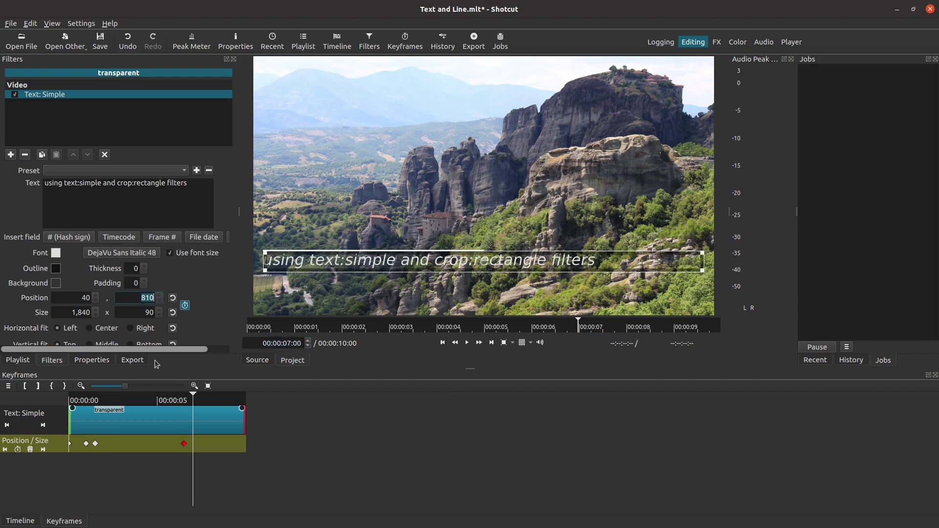
text(720)
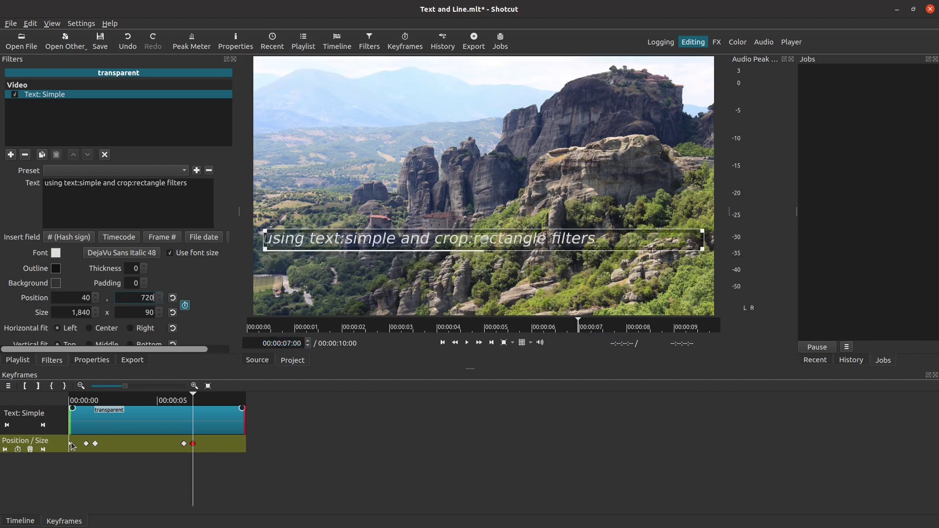
Step: Play the timeline from the start to preview the text's movement, with the background image clip selected instead of the text
click(20, 520)
click(199, 502)
click(443, 342)
click(467, 342)
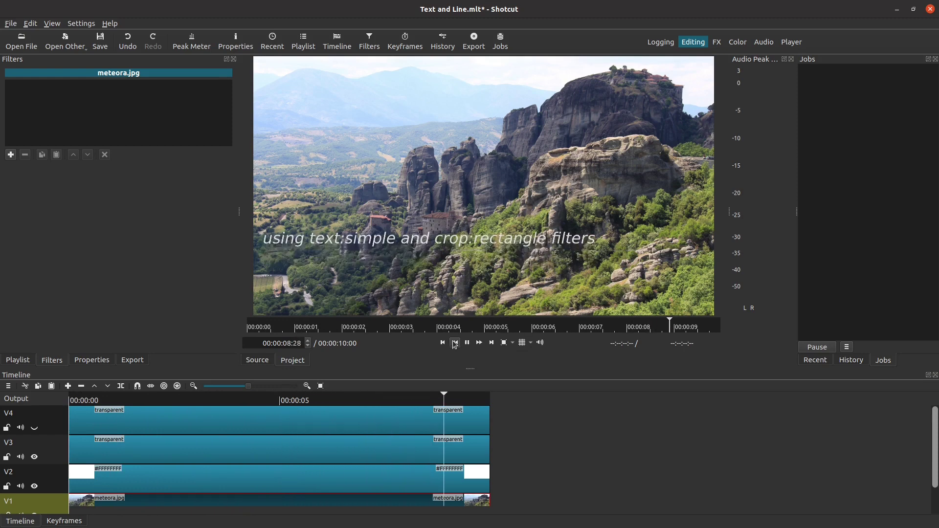
Step: Add a keyframe to the V3 text filter at 00:00:01:11, four frames before the 00:00:01:15 keyframe, with the vertical position set to 830
click(108, 451)
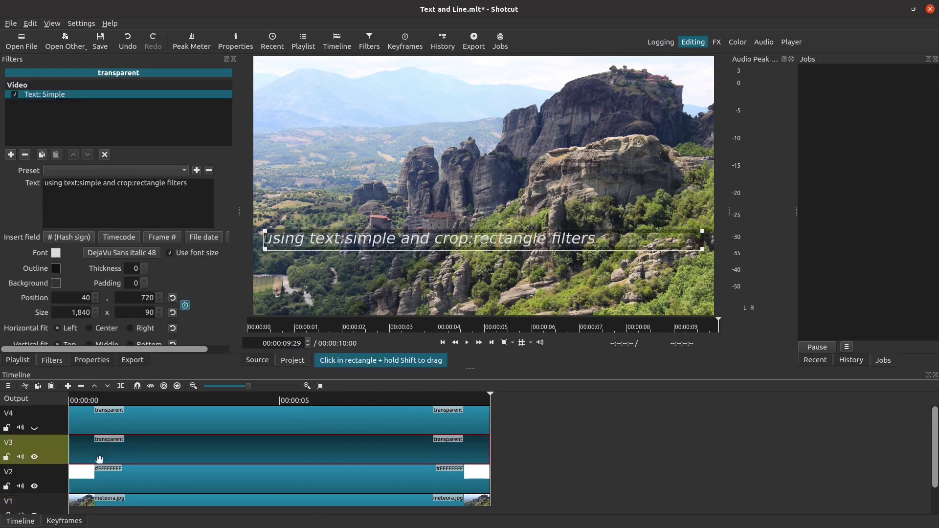
click(62, 521)
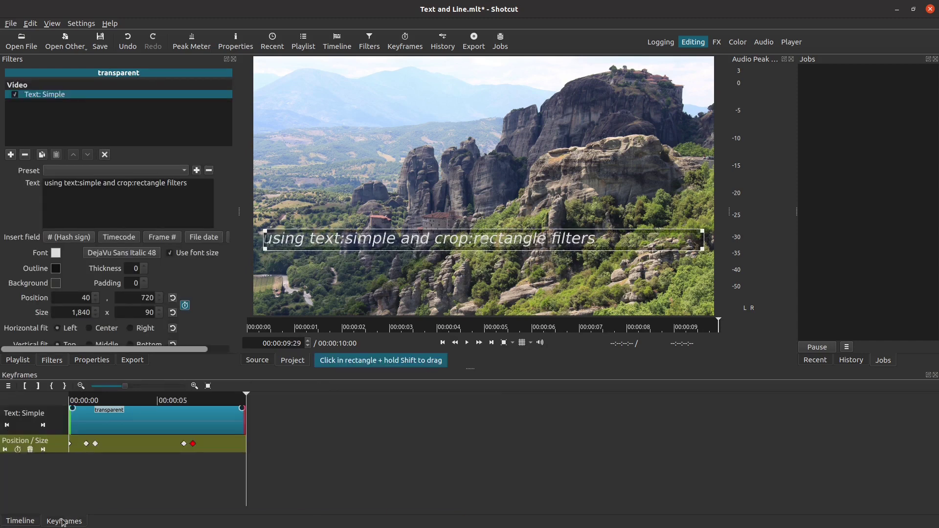
click(96, 443)
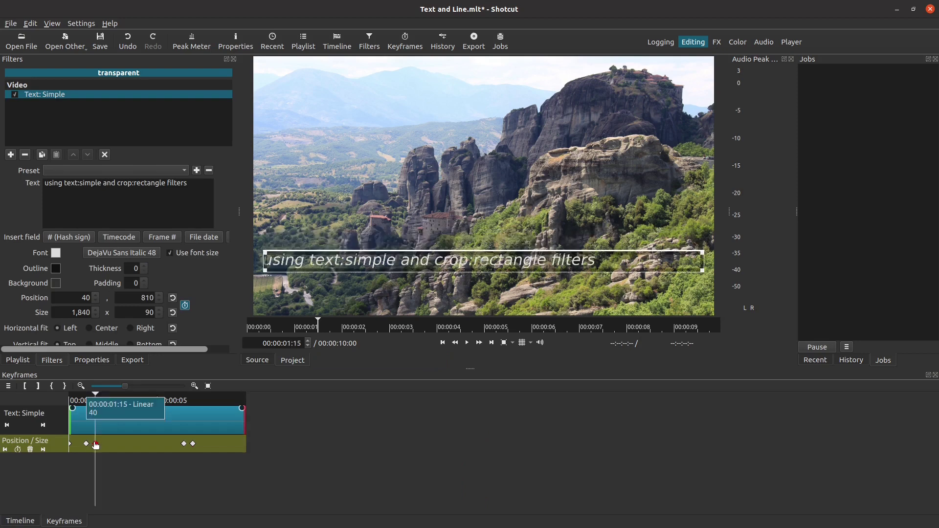
click(307, 346)
click(306, 346)
click(306, 346)
click(306, 346)
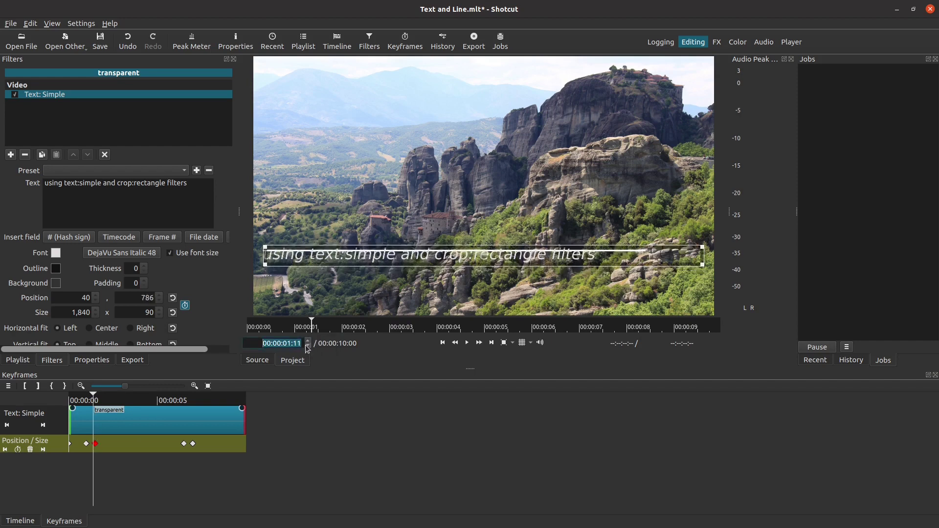
click(18, 450)
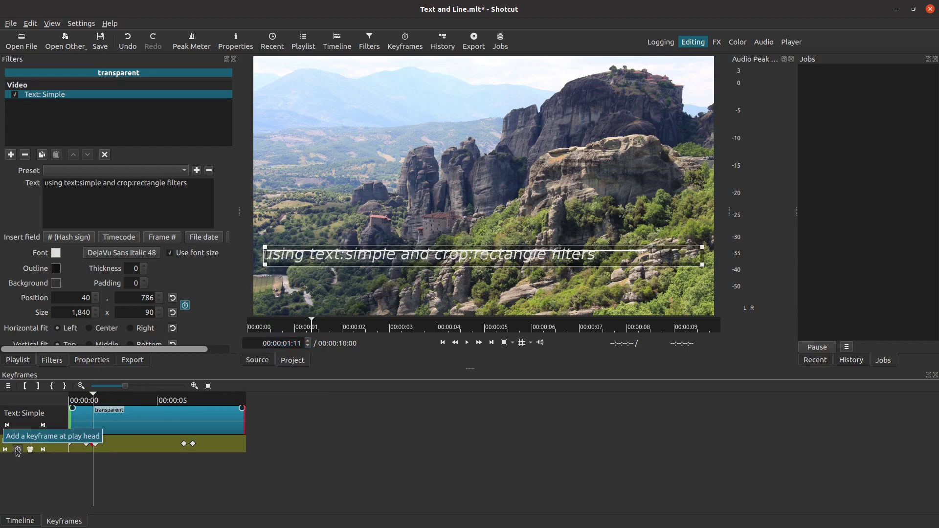
double_click(147, 299)
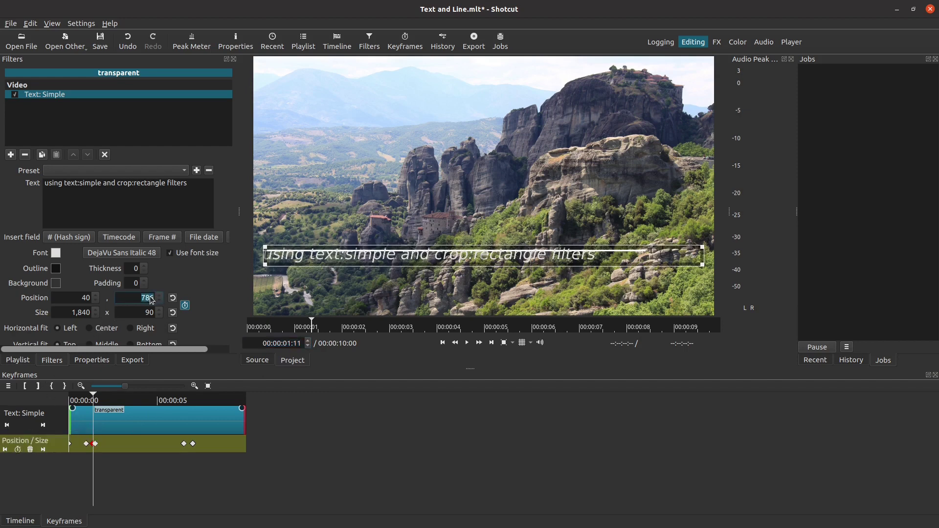
text(830)
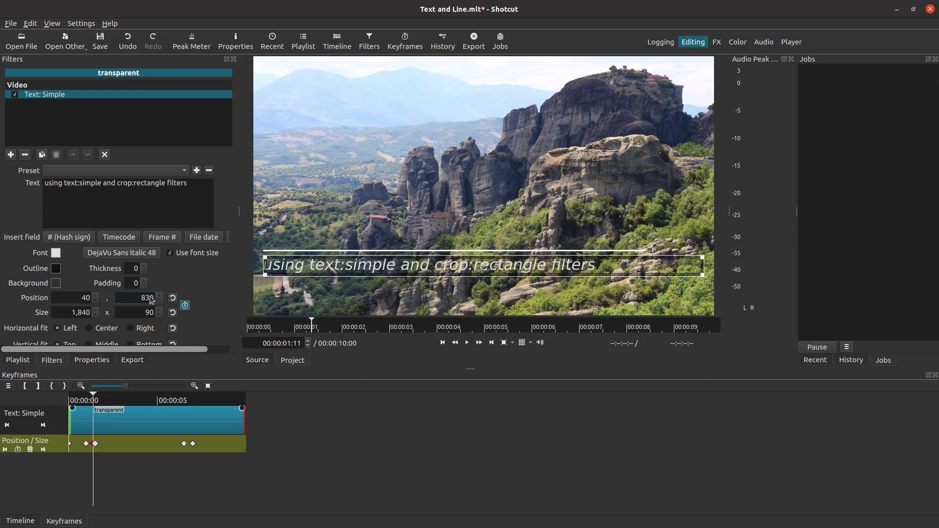
Step: Add a keyframe at 00:00:06:19, four frames after the 00:00:06:15 keyframe, with the V3 text's vertical position set to 830
click(184, 444)
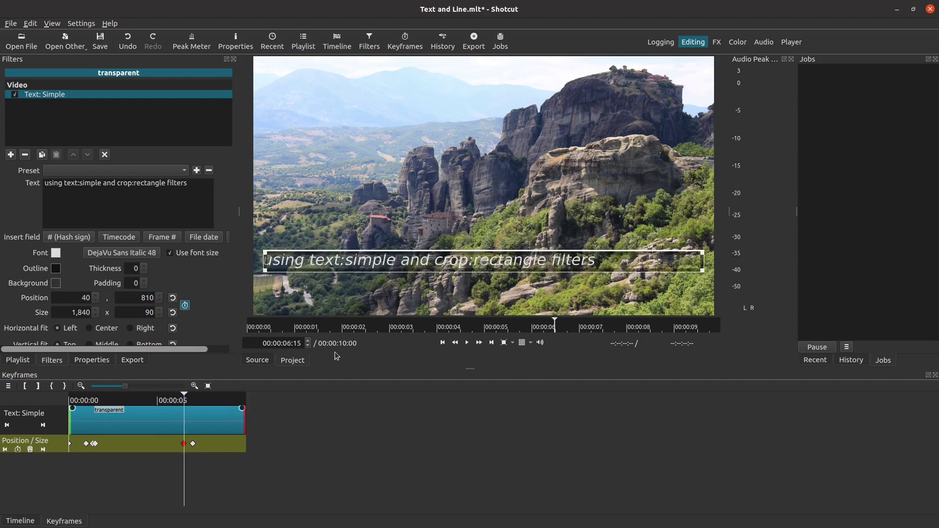
scroll(302, 343, up, 4)
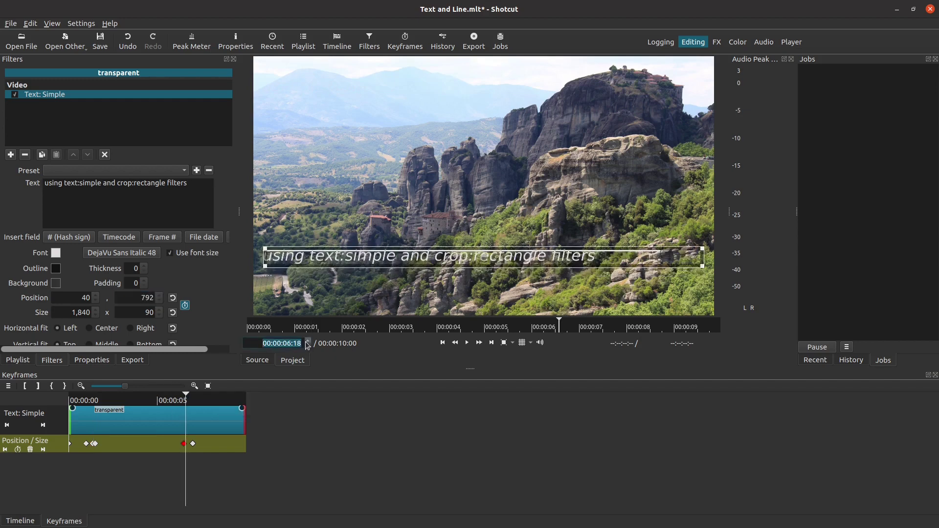
double_click(143, 298)
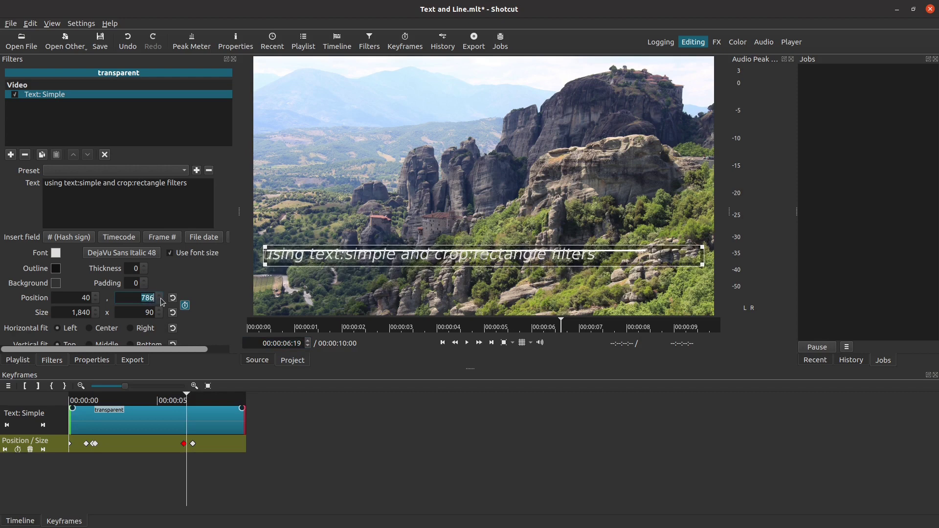
text(830)
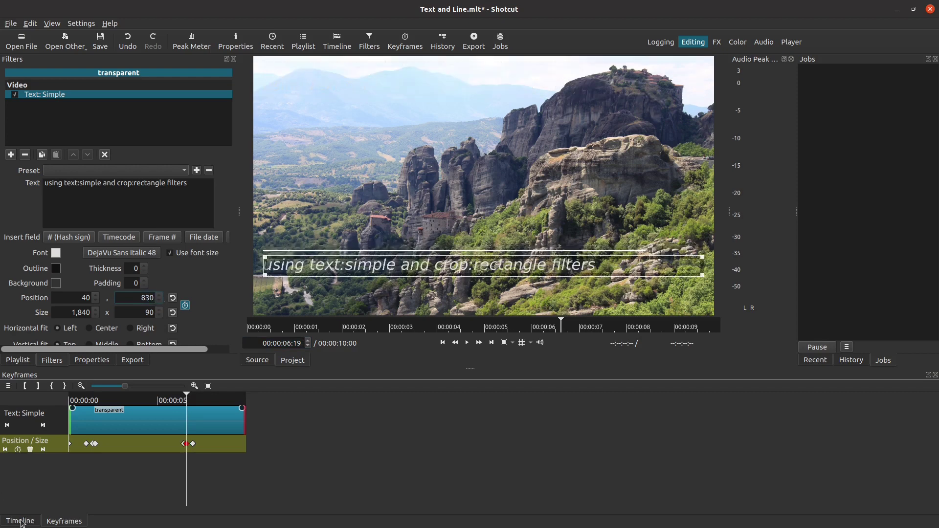
Step: Play the timeline from the start to preview the text's overshoot movement, with the background image clip selected
click(20, 520)
click(157, 498)
click(443, 342)
click(464, 342)
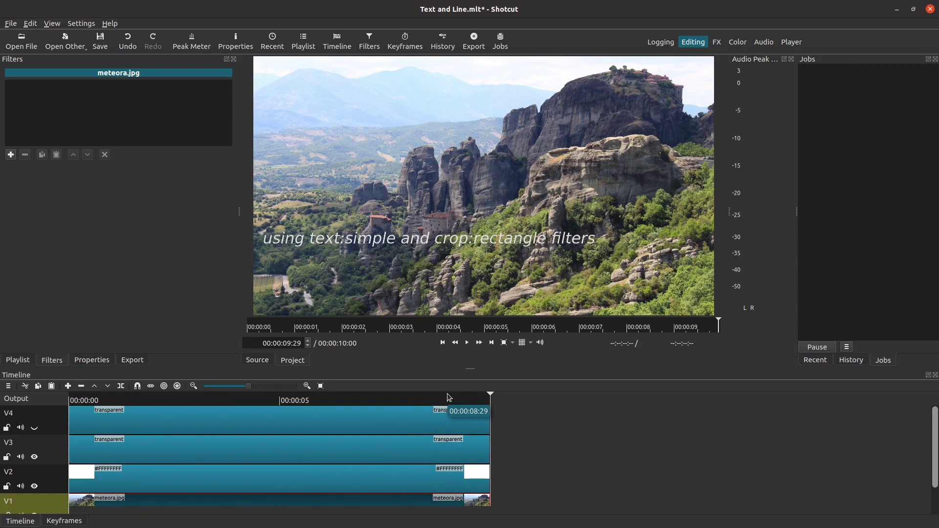
Step: Select the V3 text clip and display the 4x4 grid over the preview
click(89, 455)
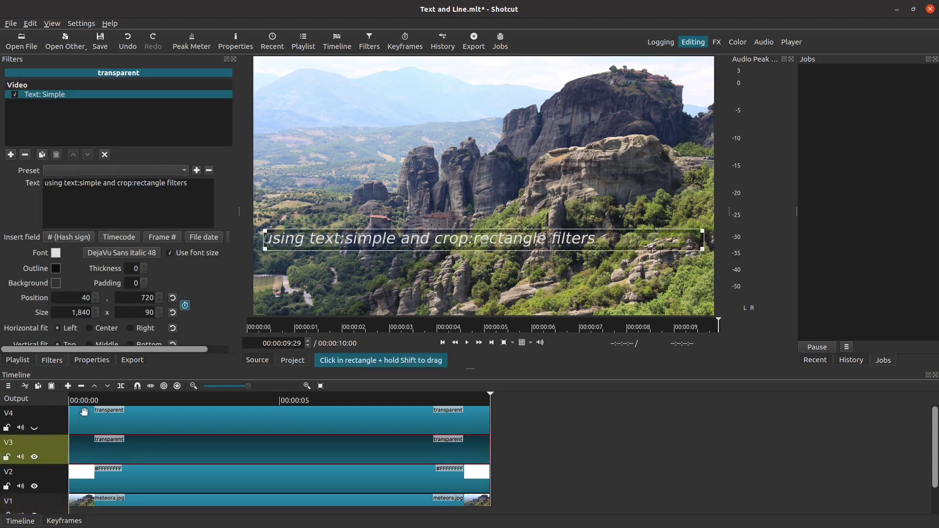
click(528, 343)
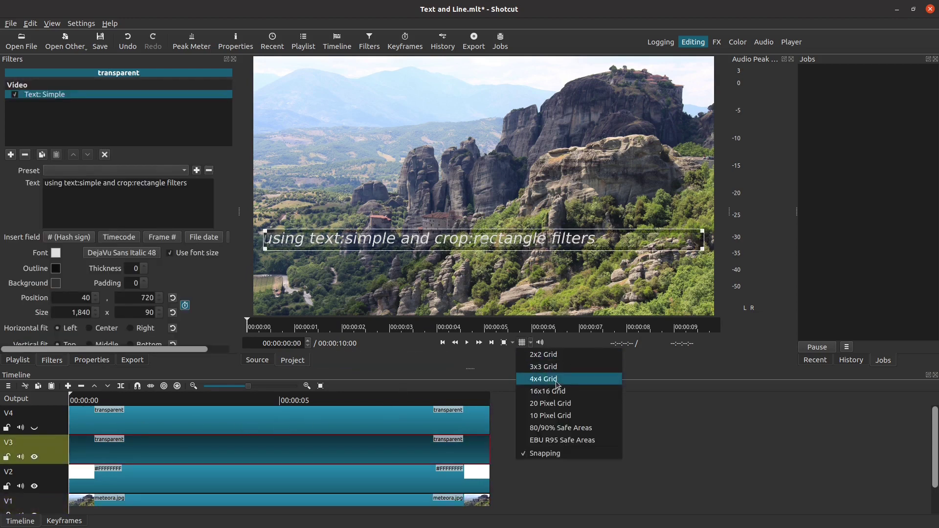
click(553, 381)
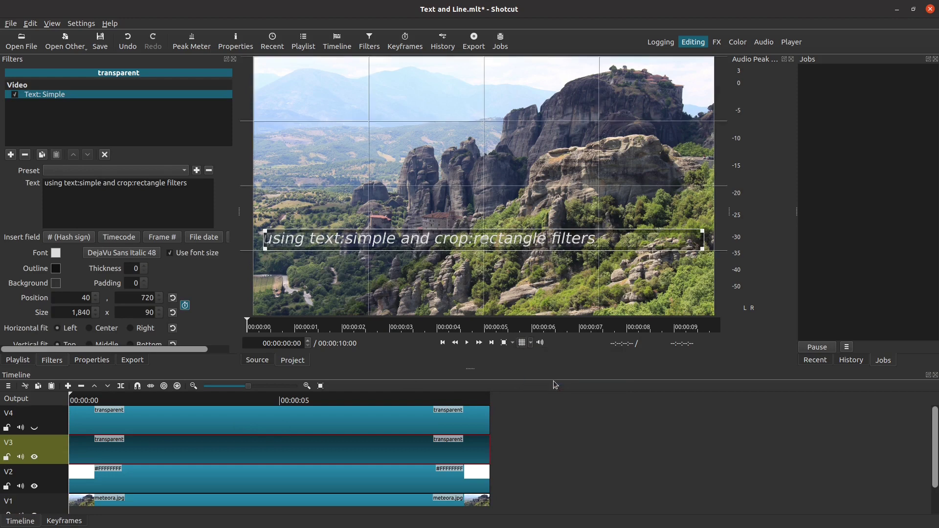
Step: Add a Crop: Rectangle filter to the V3 clip, reduce it to the lowest grid row (position 0, 810; size 1920 x 270), and make its padding transparent
click(11, 154)
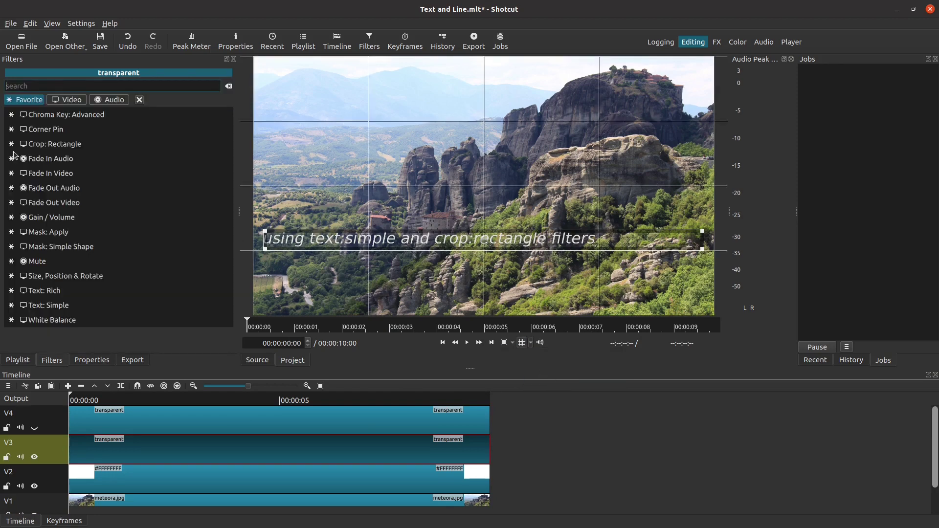
click(41, 146)
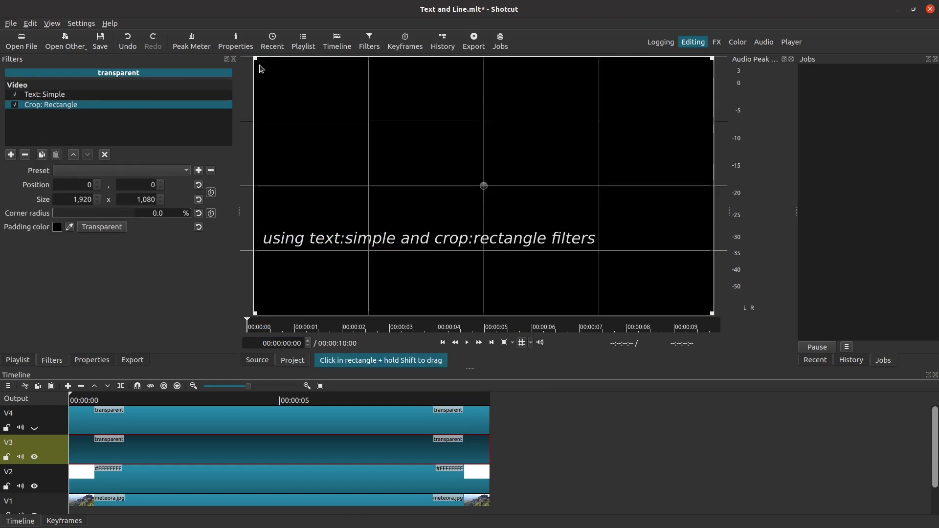
drag(254, 56, 254, 253)
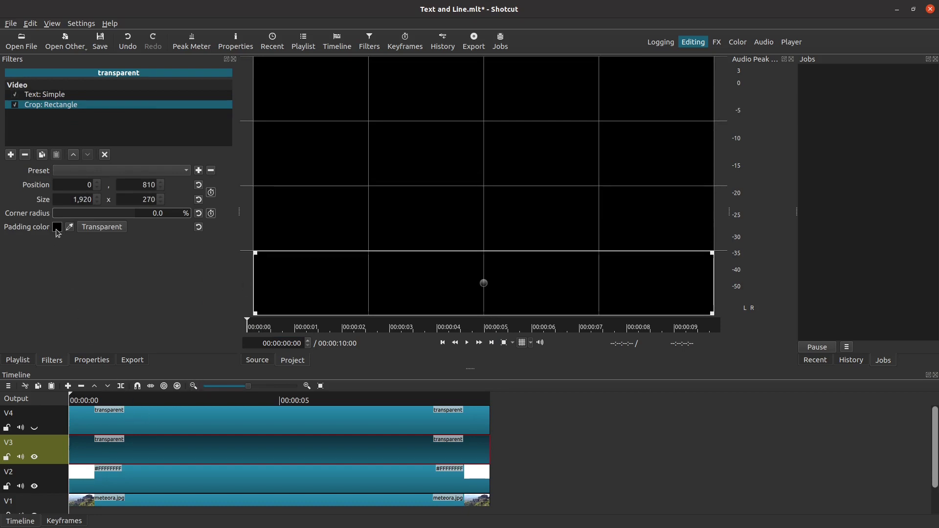
click(86, 228)
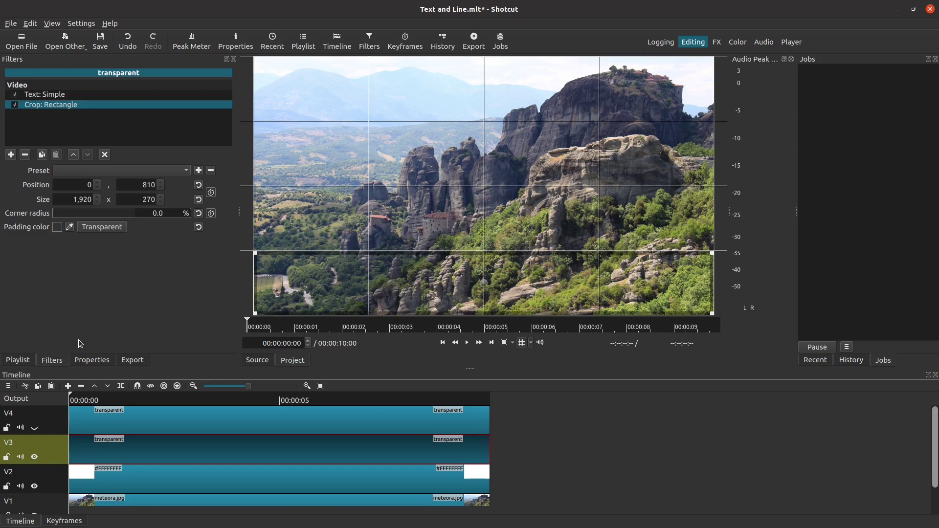
Step: Play the timeline to preview the cropped V3 text, with the background image clip selected
click(131, 499)
click(466, 343)
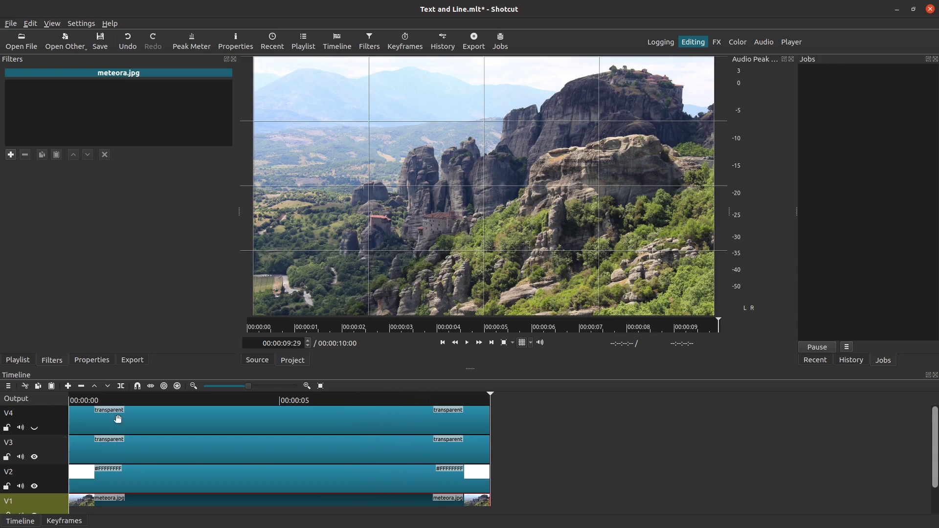
Step: Show the V4 track again and keyframe its text clip at vertical position 810 at the start of the timeline
click(34, 427)
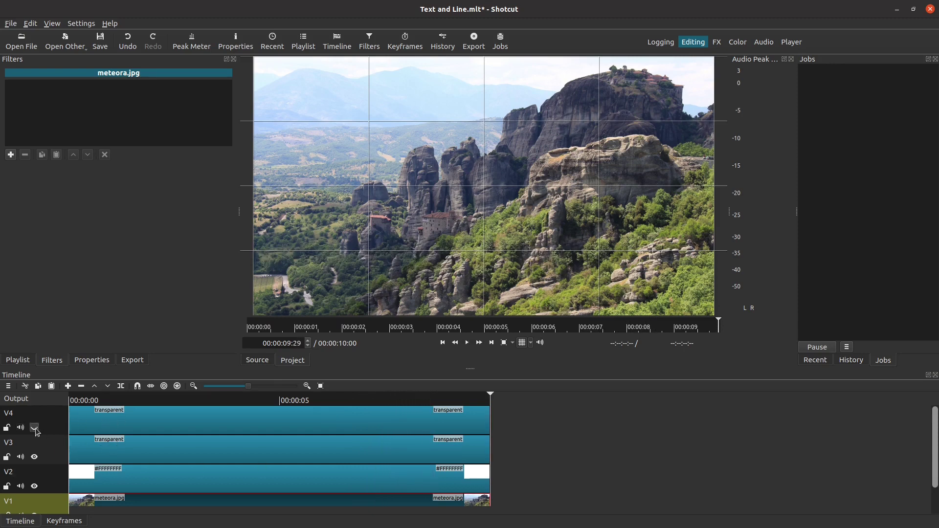
click(108, 427)
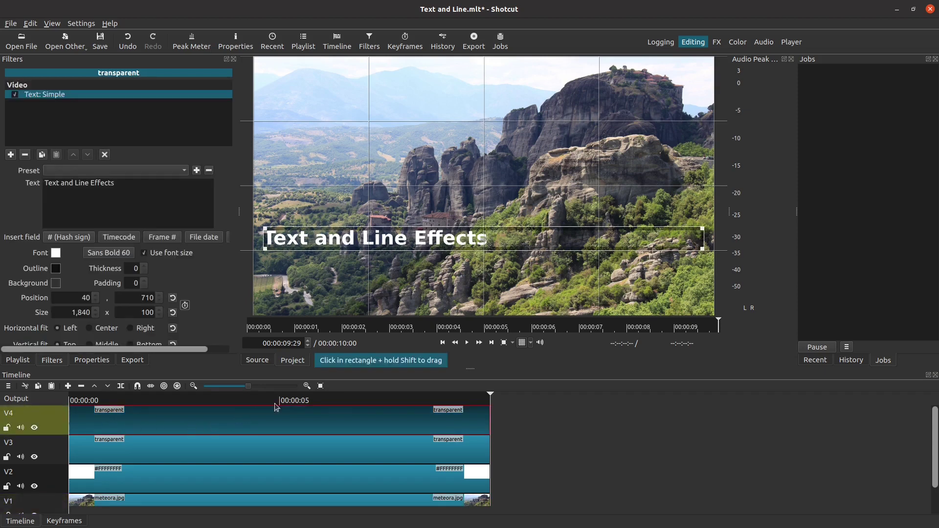
click(442, 343)
click(184, 305)
double_click(144, 298)
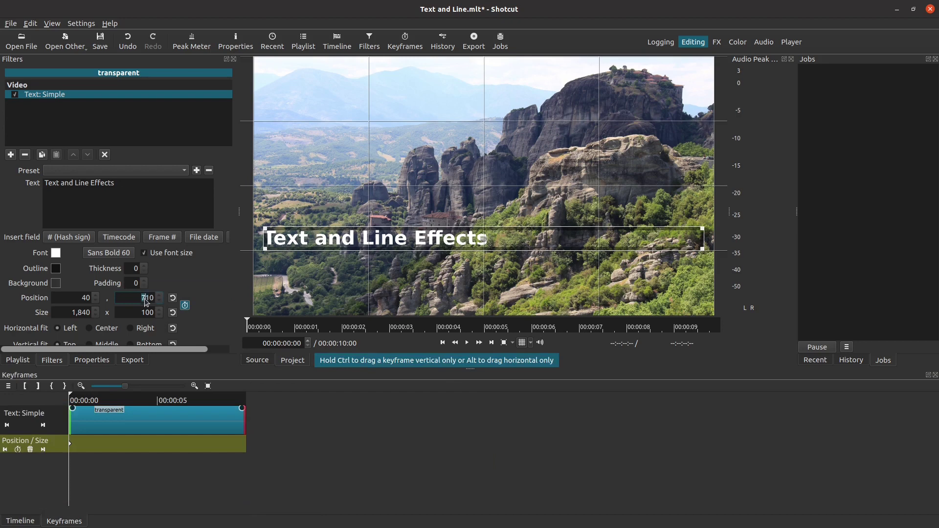
text(810)
Step: Hold the V4 text's position with a keyframe at 00:00:01:00, and set its vertical position to 710 at 00:00:01:15
click(296, 330)
click(17, 449)
click(318, 331)
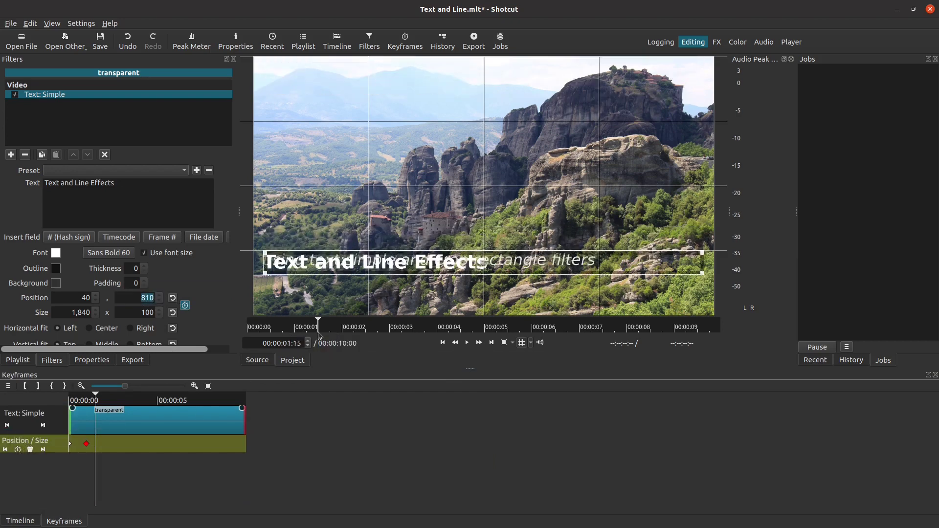
text(71)
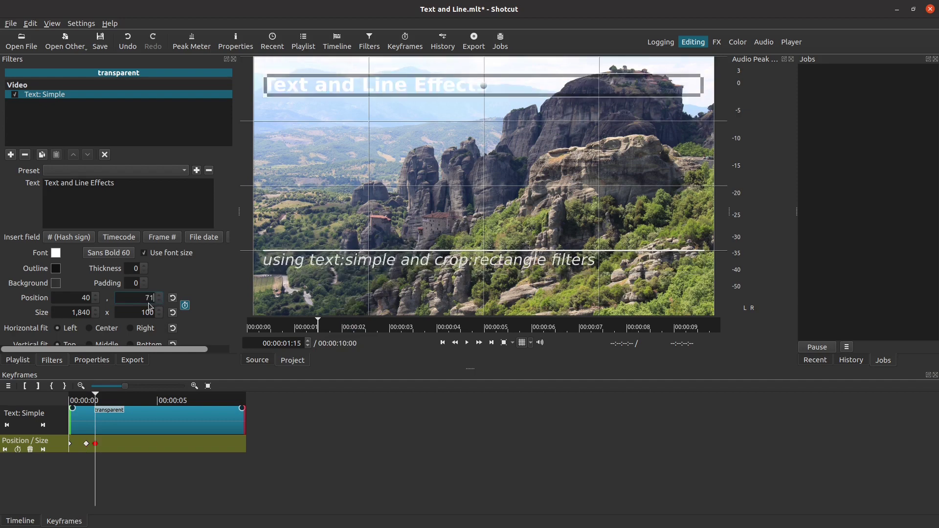
Step: Add an overshoot keyframe to the V4 text at 00:00:01:10 with vertical position 690
click(308, 345)
click(308, 346)
click(307, 346)
click(308, 346)
click(307, 346)
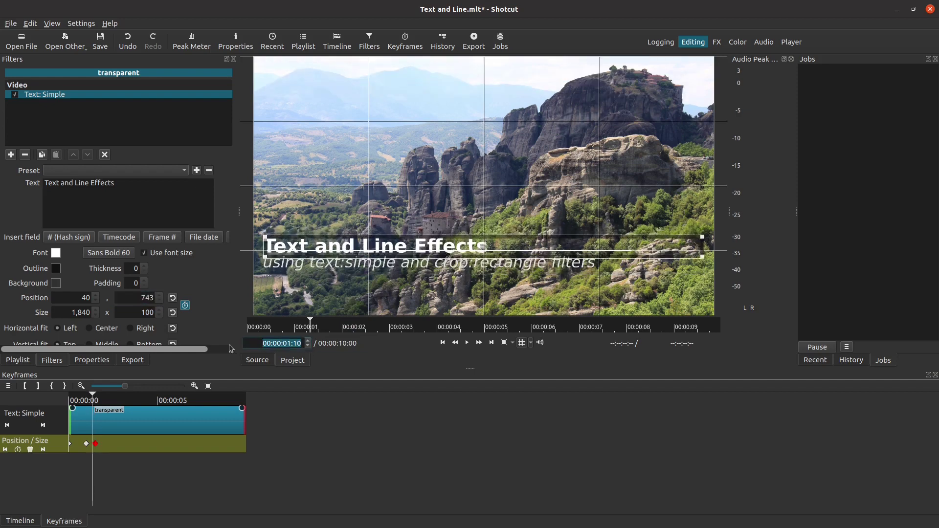
double_click(144, 298)
text(690)
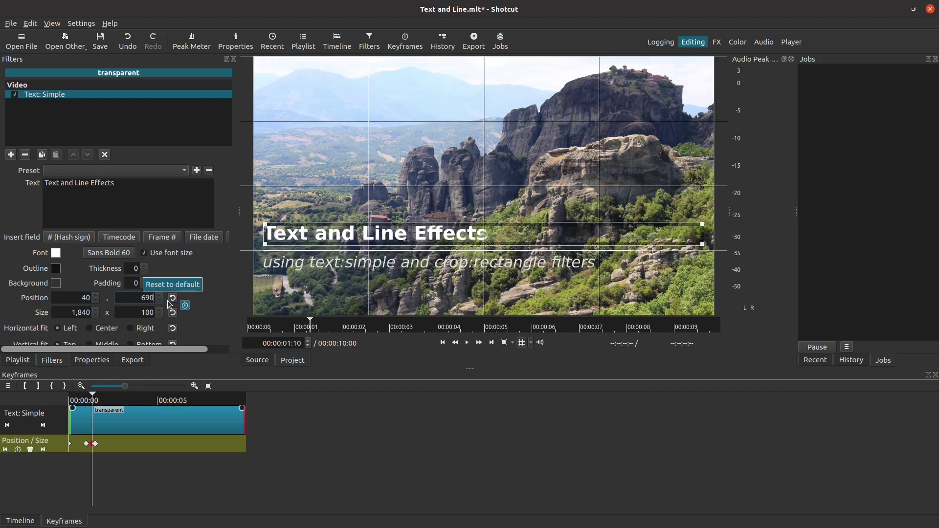
Step: Hold the V4 text's position with a keyframe at 00:00:06:15, and set its vertical position to 690 at 00:00:06:19
click(555, 330)
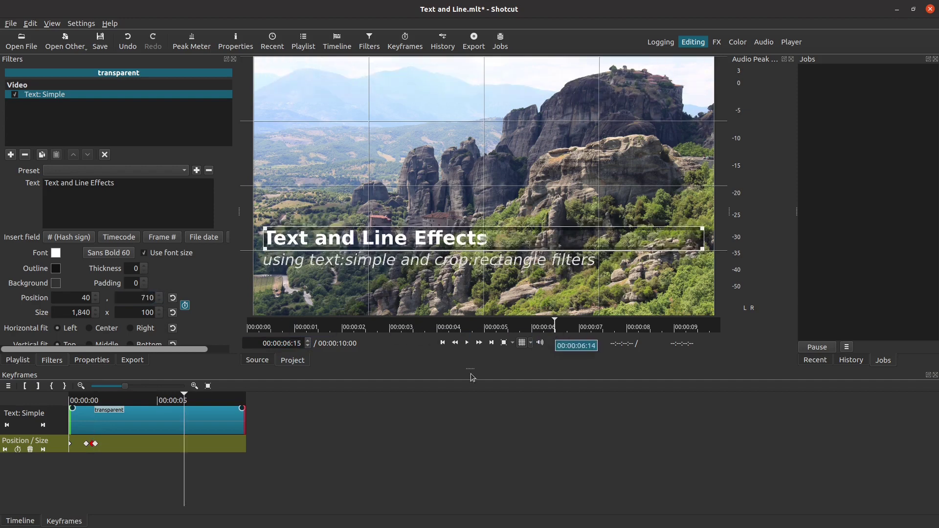
click(17, 450)
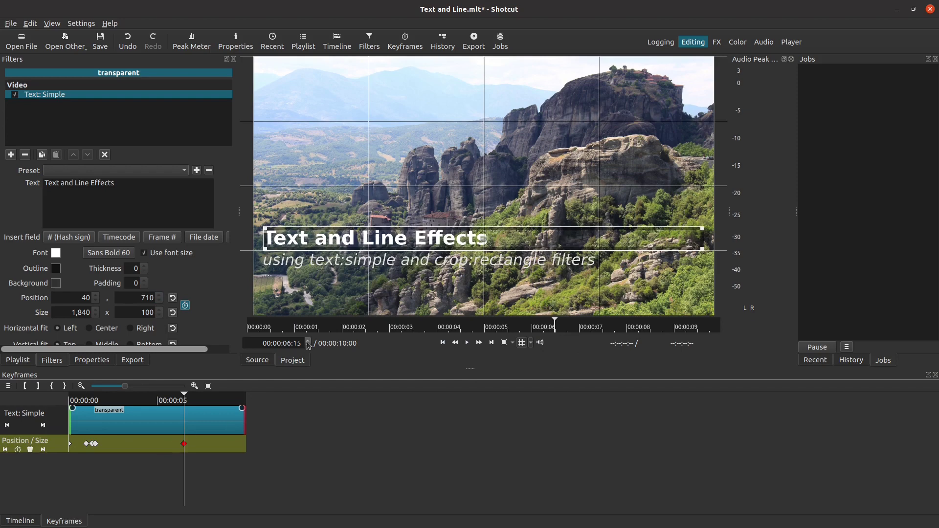
scroll(309, 345, up, 3)
scroll(309, 345, up, 1)
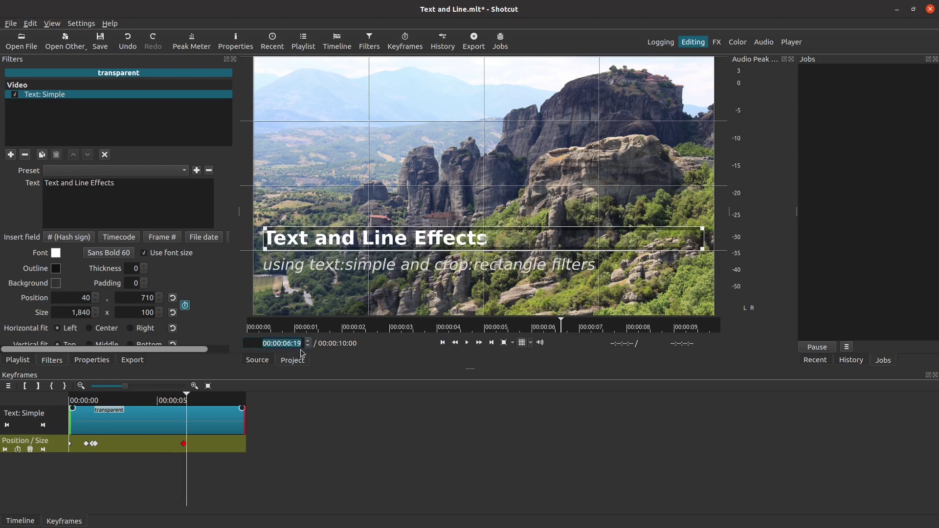
double_click(144, 298)
text(690)
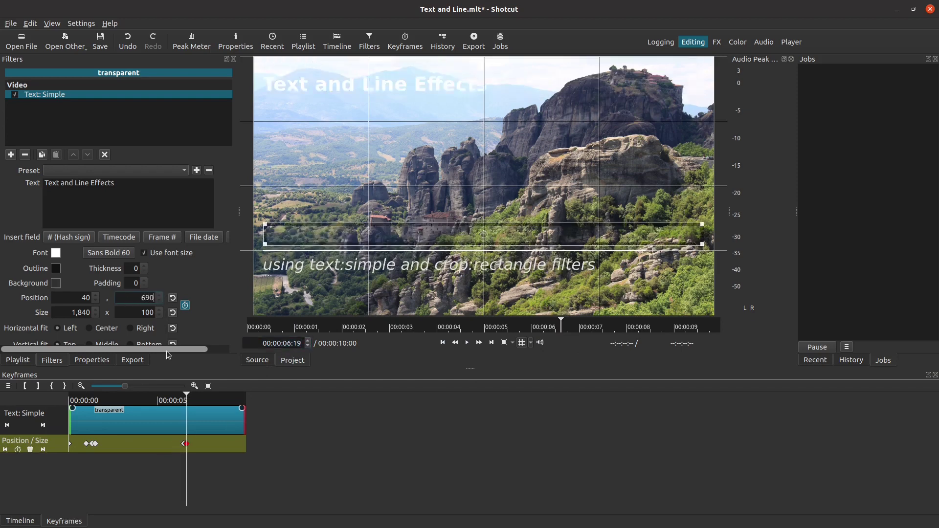
Step: Move the V4 text back to vertical position 810 with a keyframe at 00:00:07:00
click(578, 332)
double_click(149, 298)
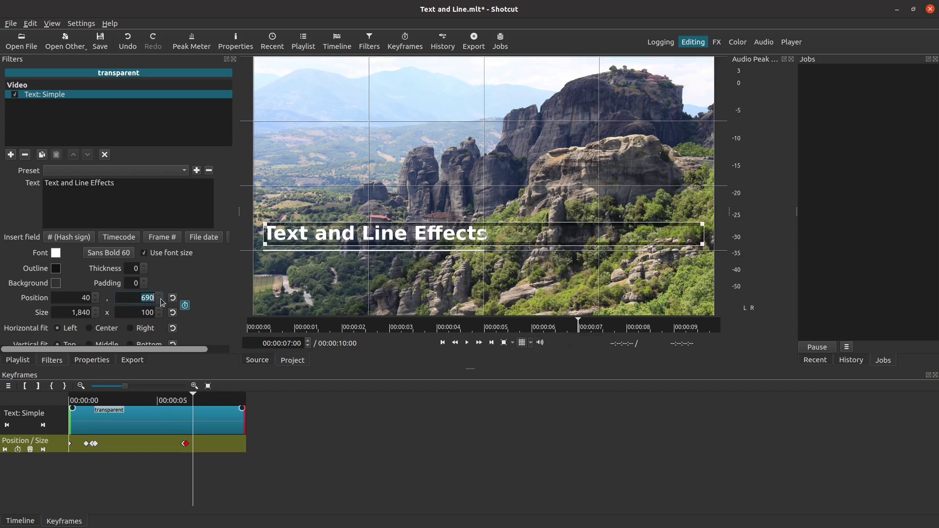
text(810)
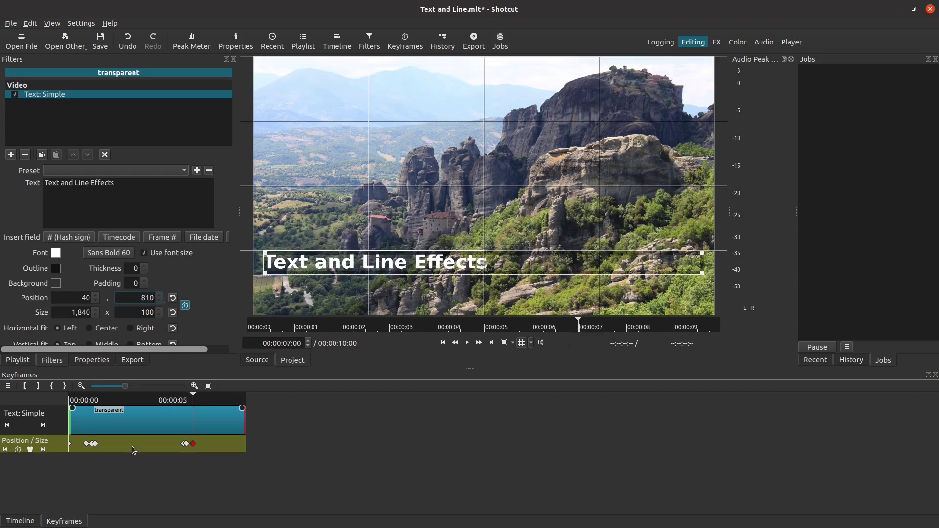
Step: Add a Crop: Rectangle filter to the V4 clip, reduce its size to 1920 x 810 from the upper edge, and make its padding transparent
click(30, 521)
click(442, 342)
click(10, 154)
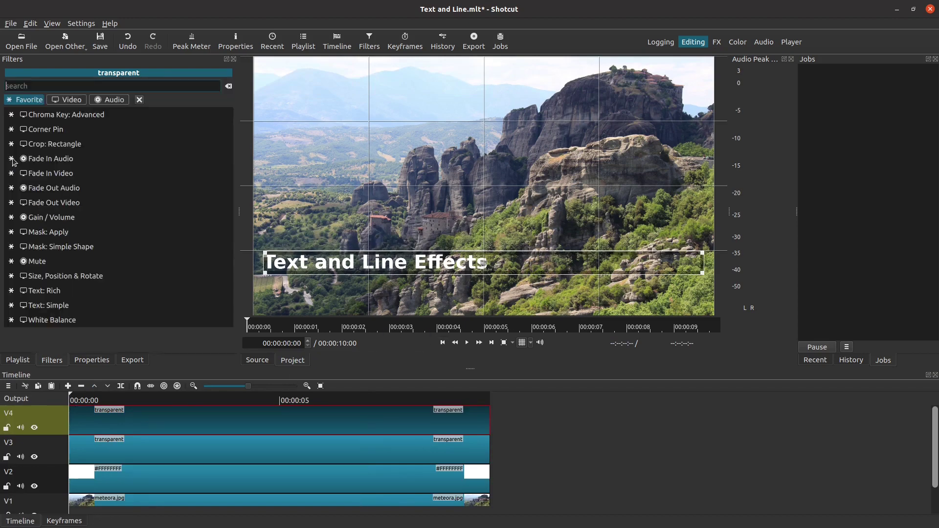
click(44, 144)
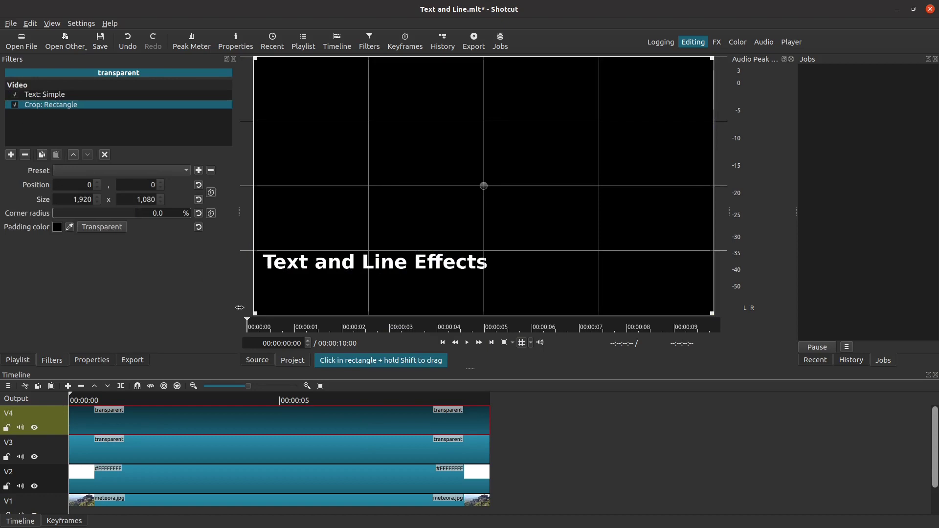
drag(254, 316, 255, 249)
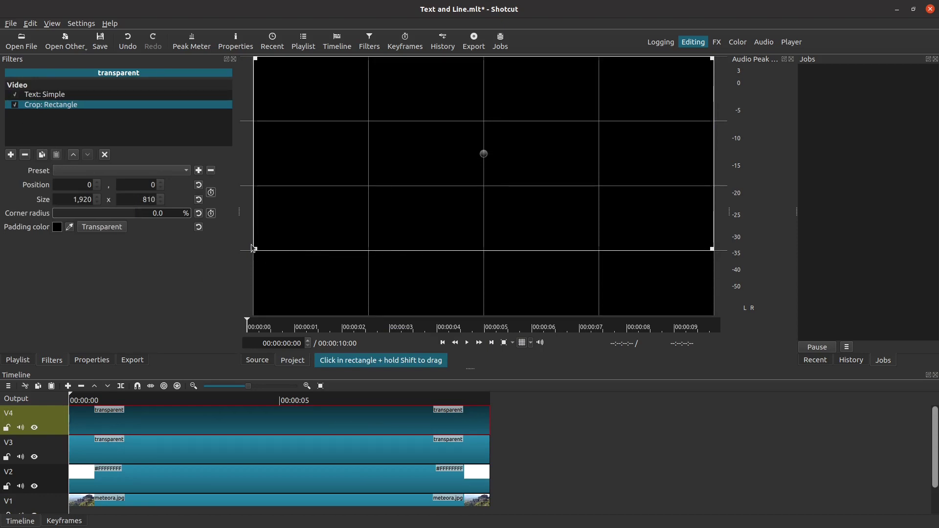
click(104, 227)
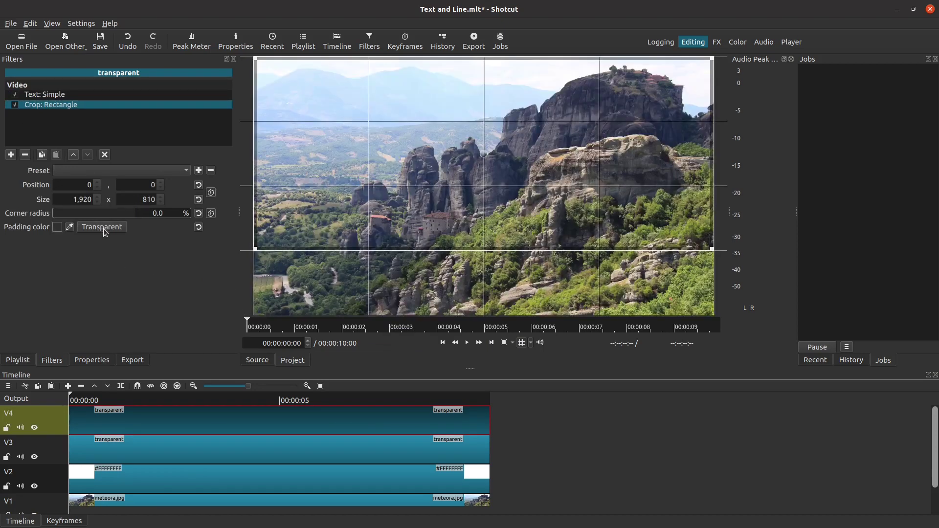
Step: Play the timeline to preview the complete text and line animation, with the background image clip selected
click(116, 500)
click(467, 342)
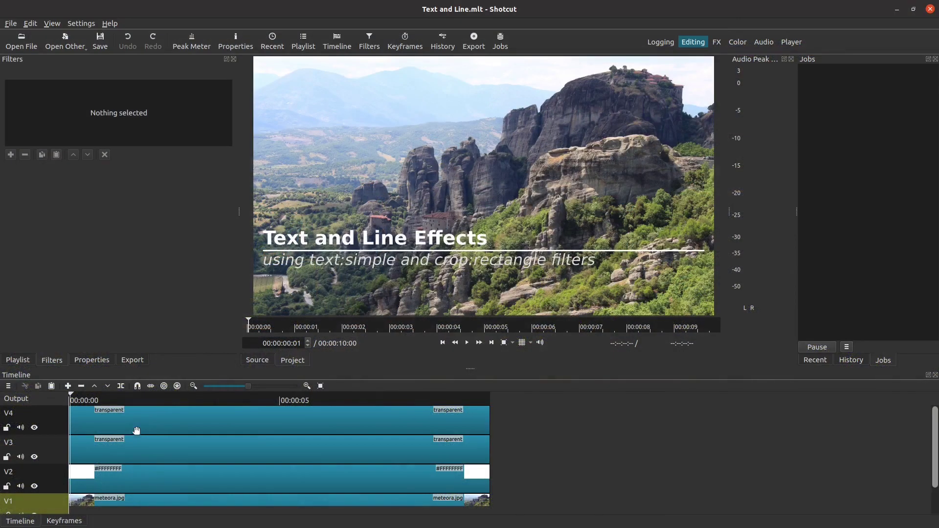
Step: Center the text horizontally in the Text: Simple filters of the V4 and V3 clips
click(136, 425)
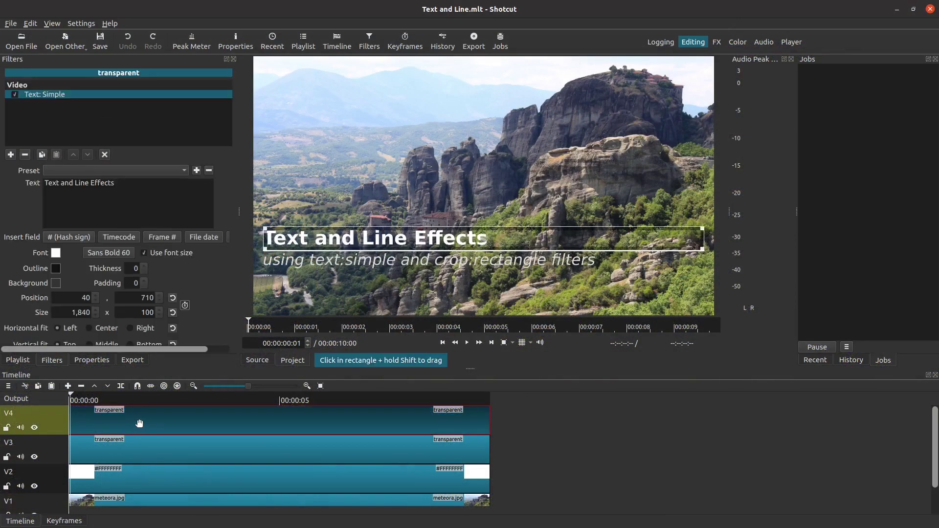
click(89, 328)
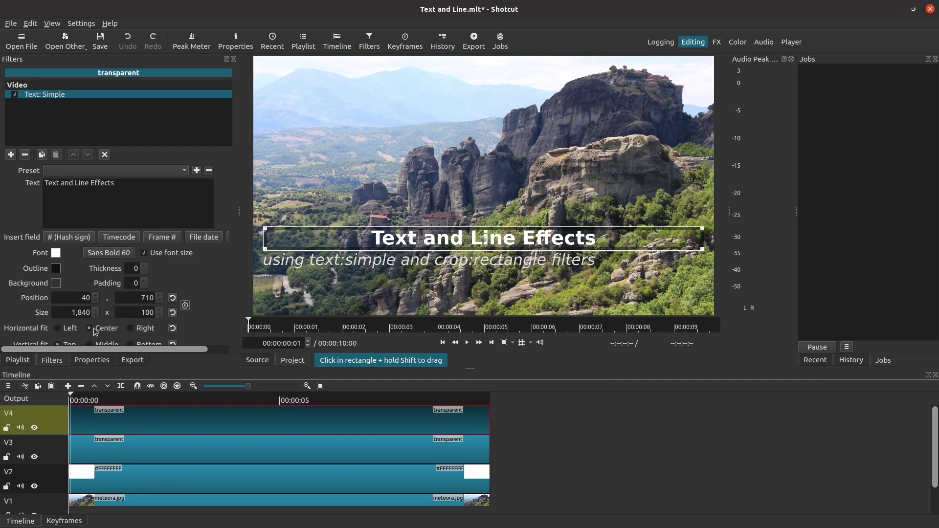
click(119, 457)
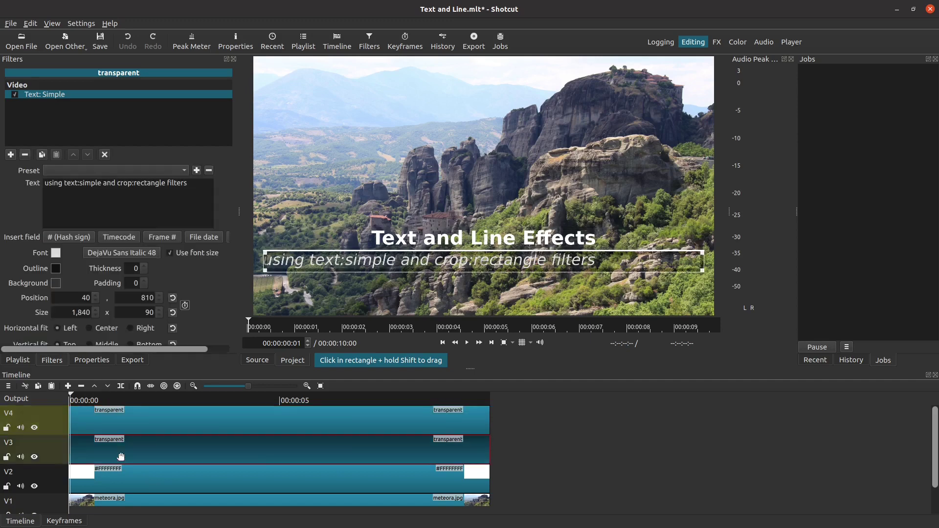
click(89, 328)
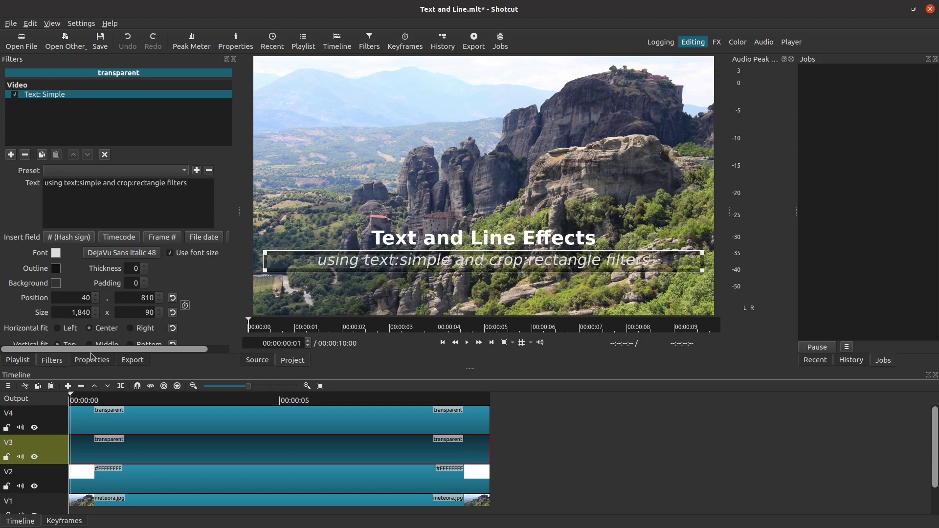
Step: Hide the V4 and V3 tracks and select the white line clip on V2
click(34, 427)
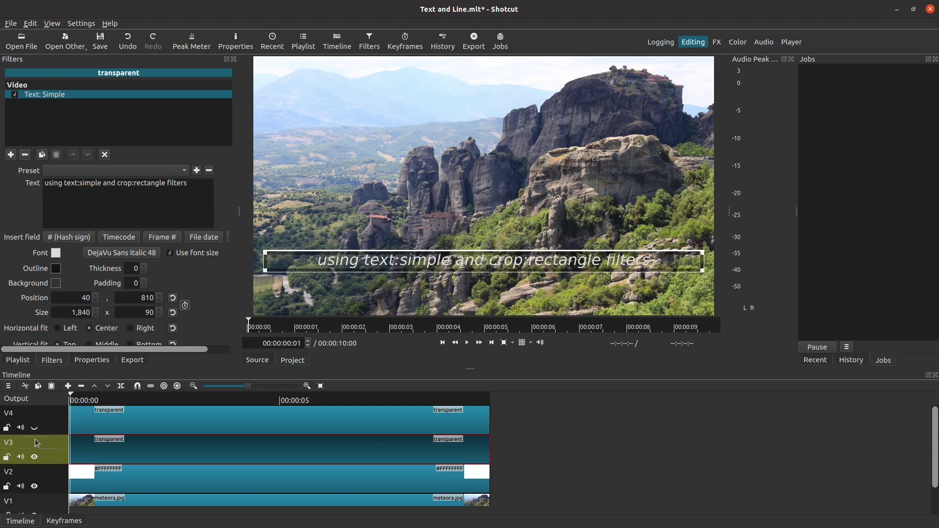
click(34, 456)
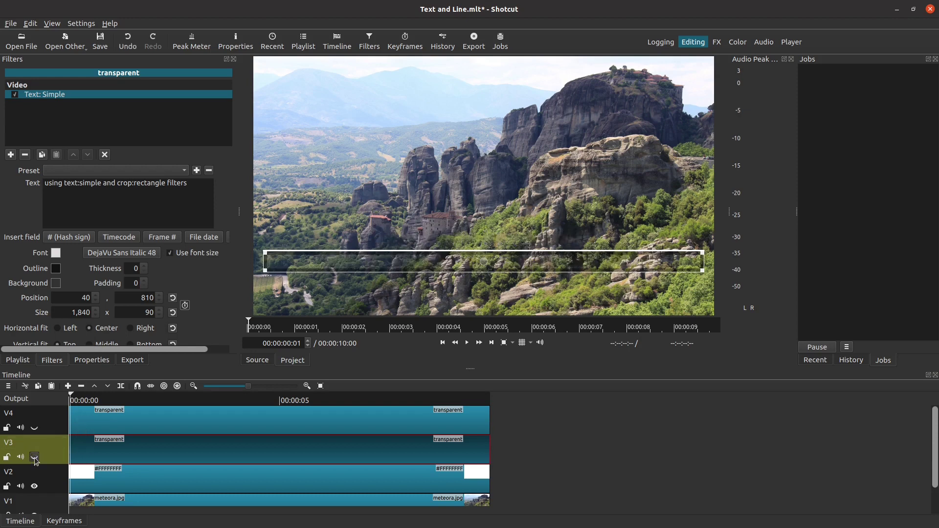
click(127, 482)
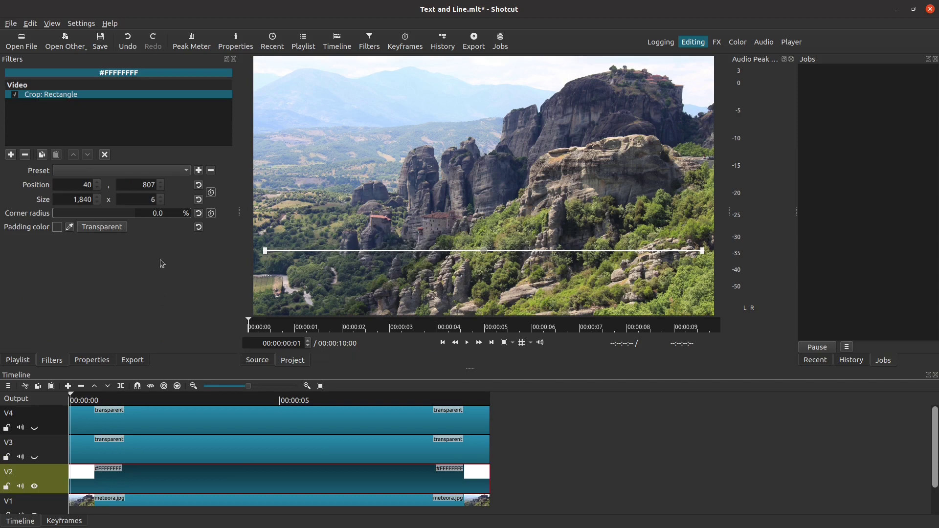
Step: Enable position and size keyframes for the line's crop, starting with width 0 at horizontal position 960
click(212, 193)
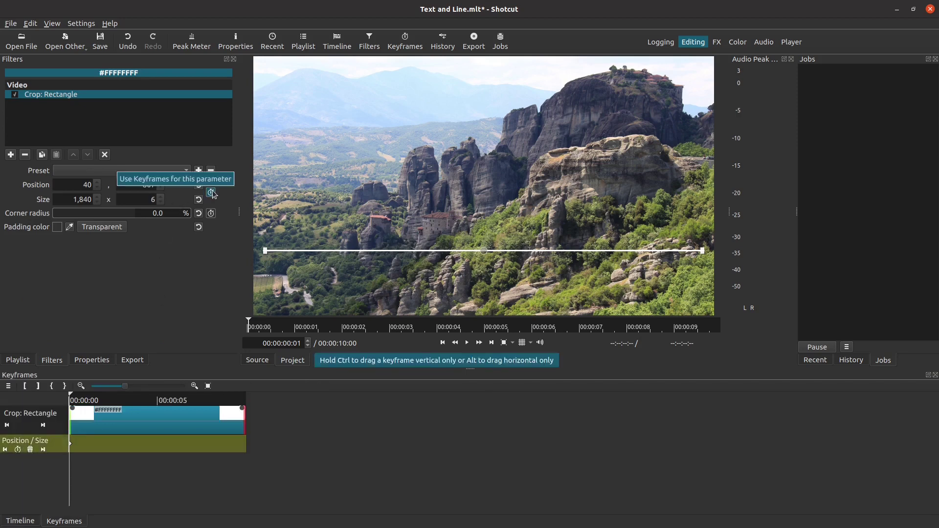
drag(72, 200, 106, 202)
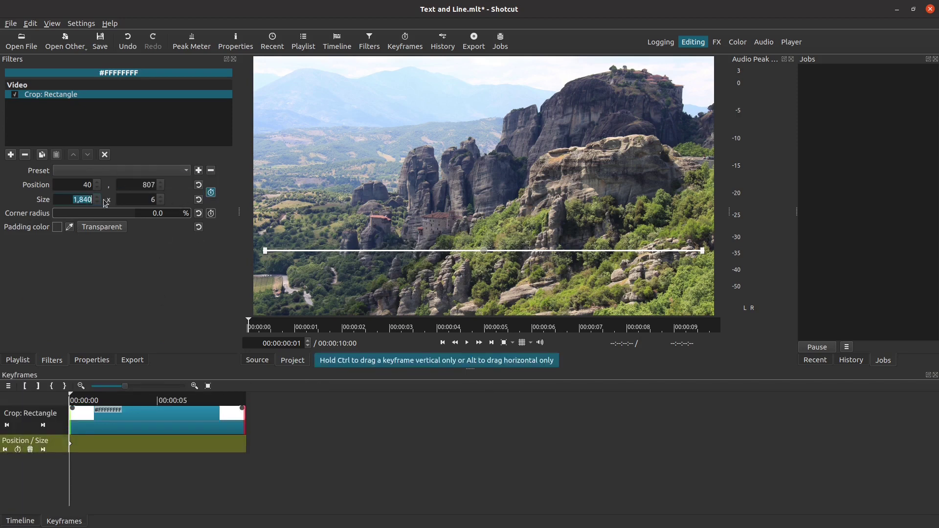
text(0)
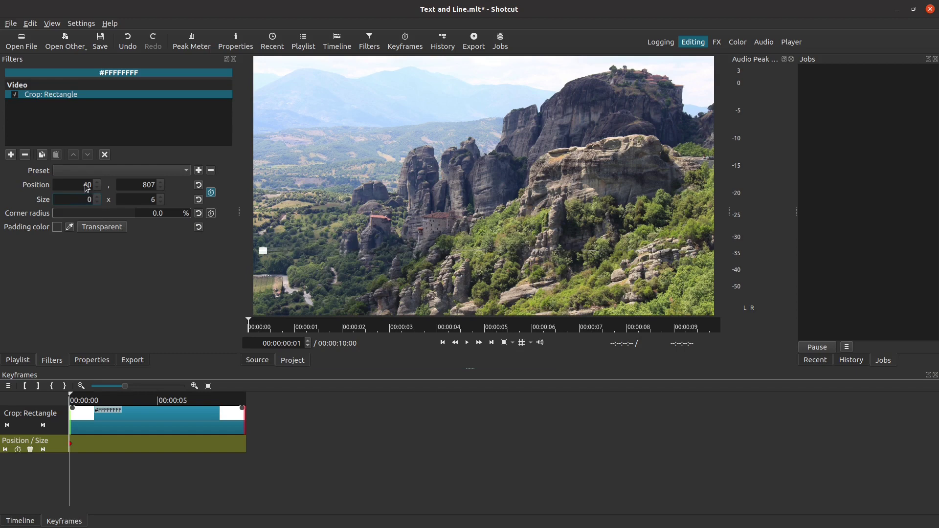
drag(80, 185, 104, 192)
text(960)
Step: Hold the line's crop with a keyframe at 00:00:00:15, and set horizontal position 40 and width 1840 at 00:00:01:15
click(271, 331)
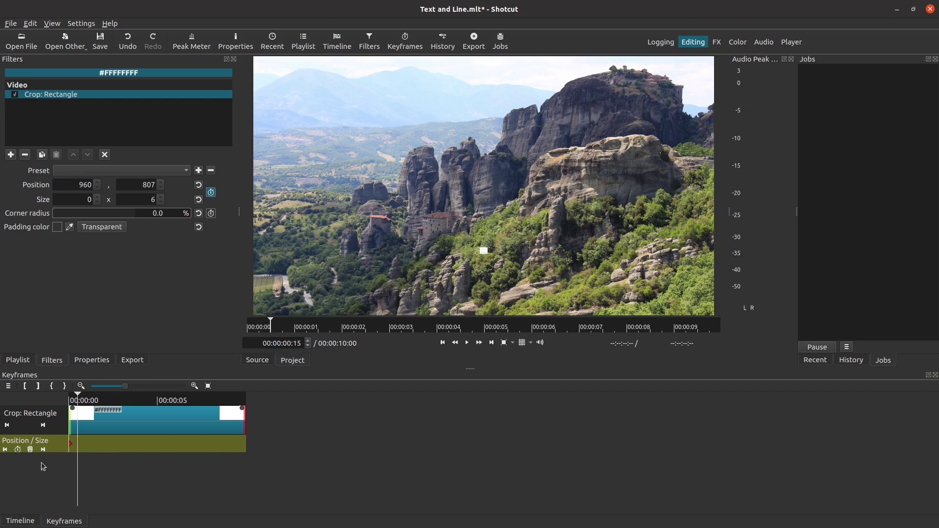
click(318, 331)
click(17, 449)
drag(73, 188, 98, 193)
text(40)
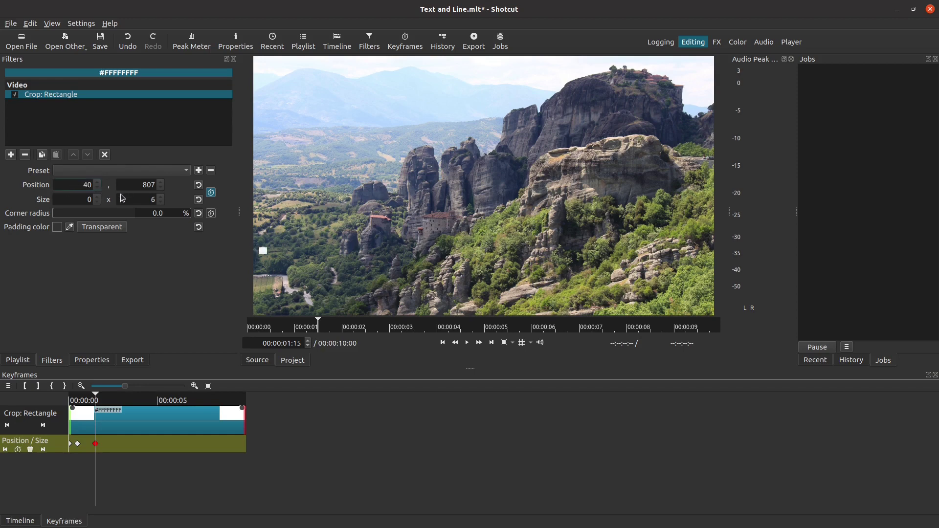
double_click(89, 200)
text(1840)
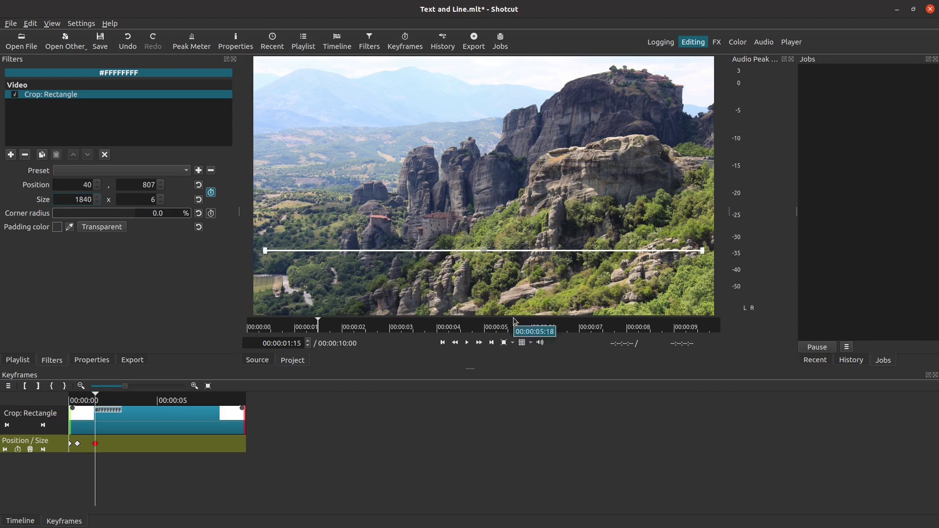
Step: Hold the line's crop with a keyframe at 00:00:06:15, and set horizontal position 960 and width 0 at 00:00:07:15
click(557, 327)
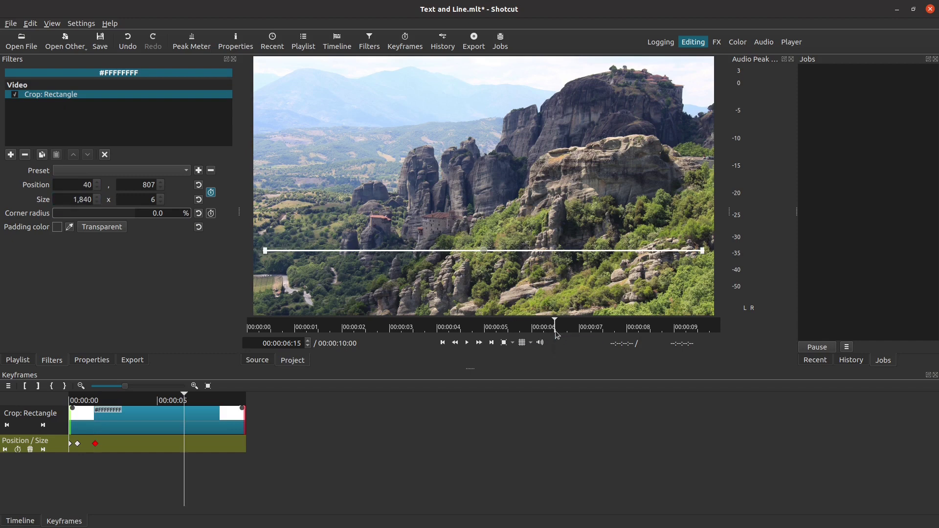
click(18, 450)
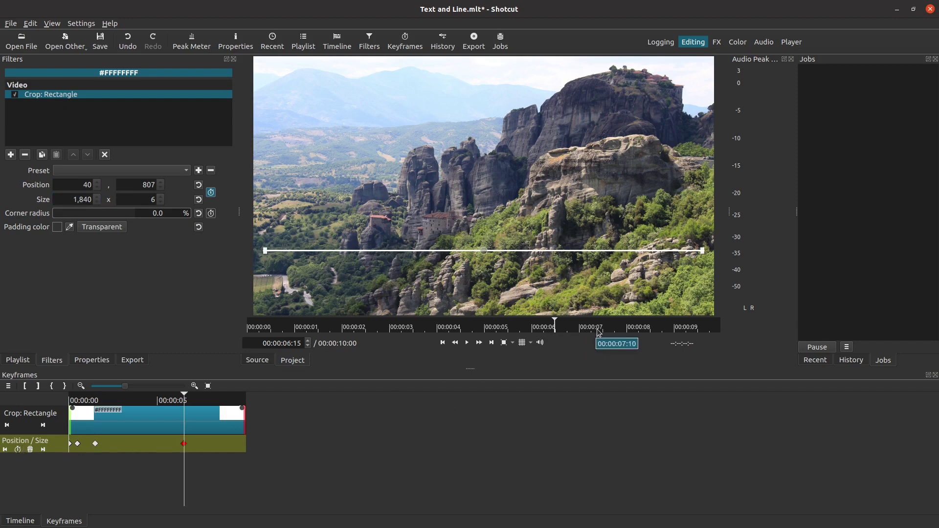
click(201, 398)
double_click(84, 185)
text(960)
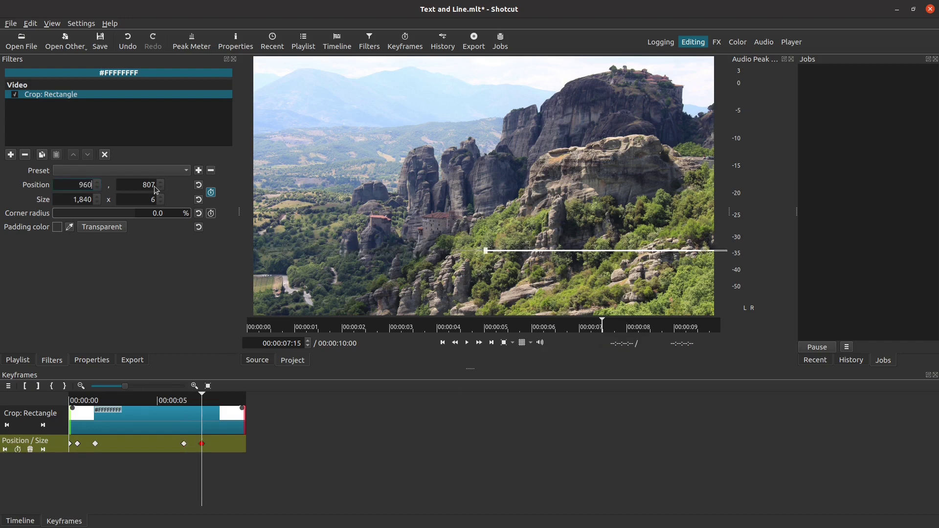
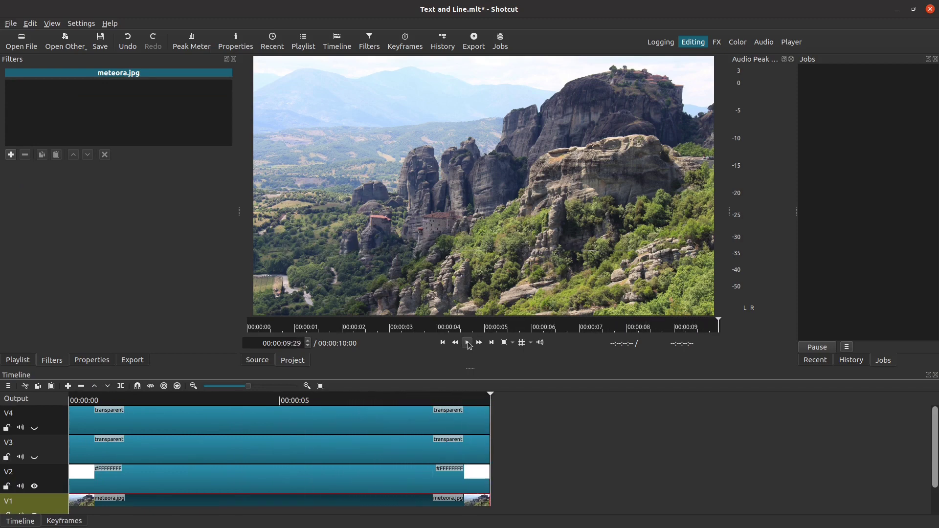
Step: Add an overshoot keyframe to the V2 line's crop at 00:00:01:11 with horizontal position 20 and width 1880
click(96, 485)
click(67, 521)
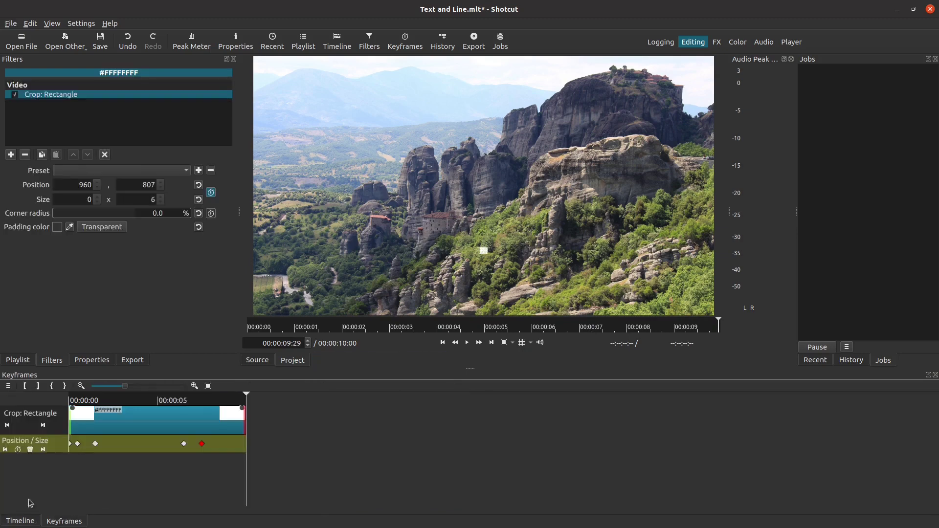
click(96, 443)
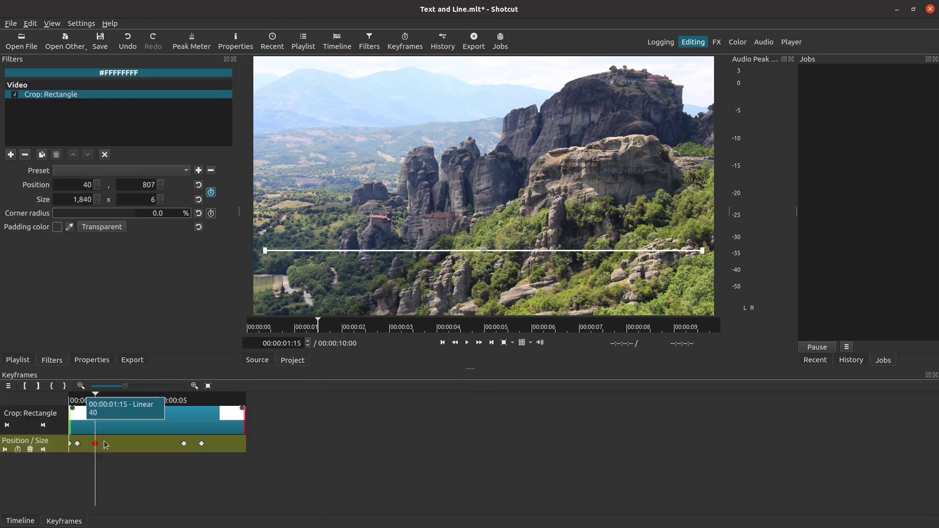
click(307, 346)
click(307, 346)
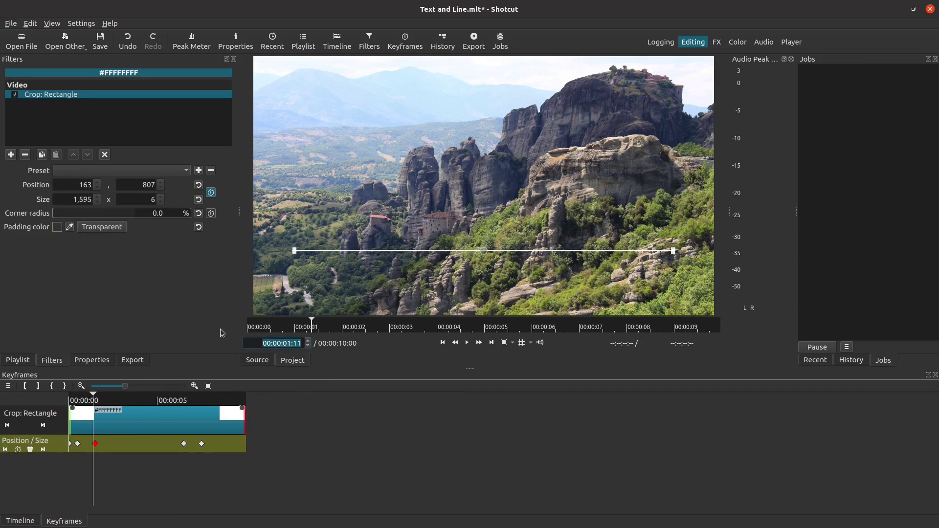
triple_click(83, 200)
text(18)
key(Return)
text(80)
text(20)
Step: Add a matching overshoot keyframe to the line's crop at 00:00:06:19 with horizontal position 20 and width 1880
click(183, 444)
click(308, 341)
click(308, 341)
click(308, 341)
click(309, 341)
double_click(75, 190)
text(20)
double_click(75, 200)
text(1880)
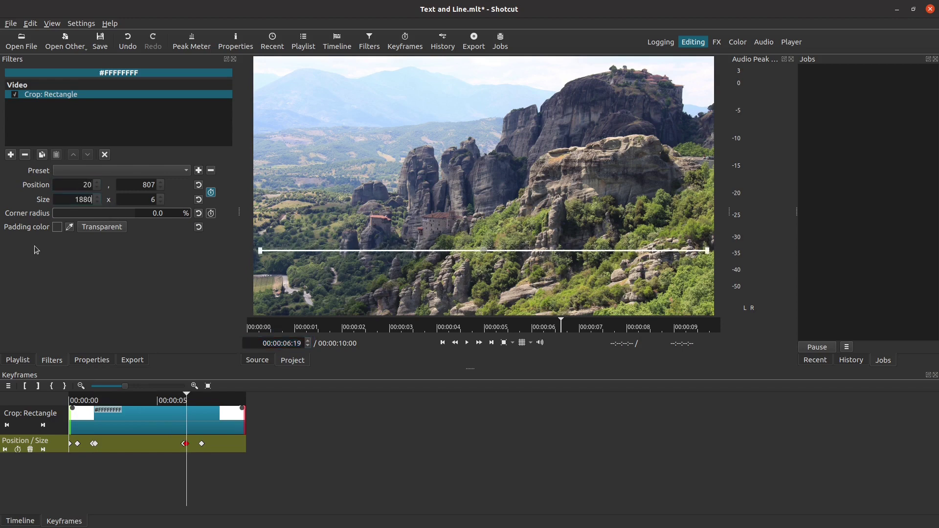
Step: Play the timeline from the start to review the line's growing and shrinking animation
click(20, 521)
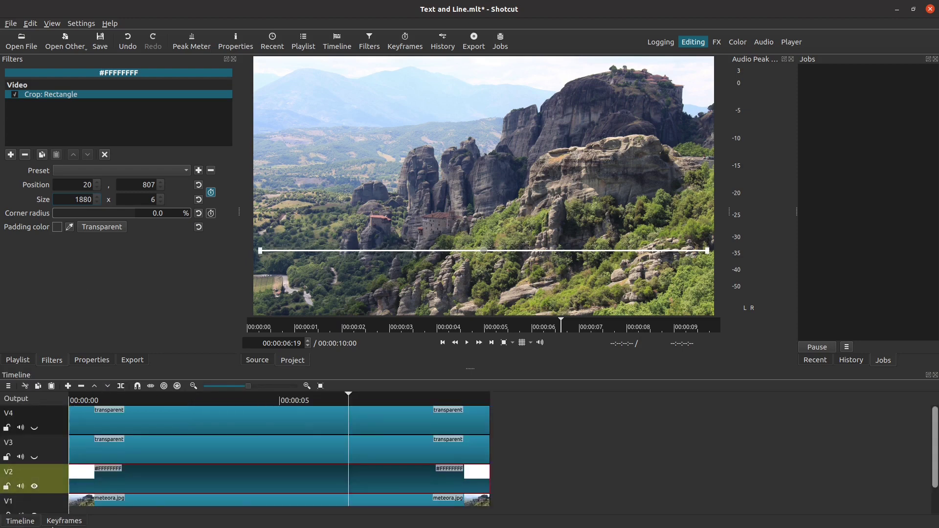
click(234, 502)
click(443, 342)
click(466, 342)
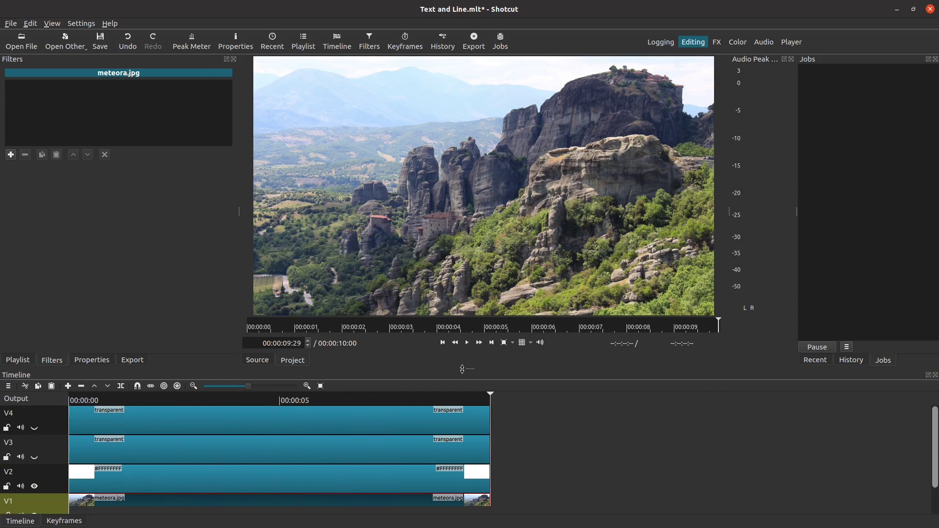
Step: Show the V3 track and add a Crop: Rectangle filter to its subtitle clip
click(34, 456)
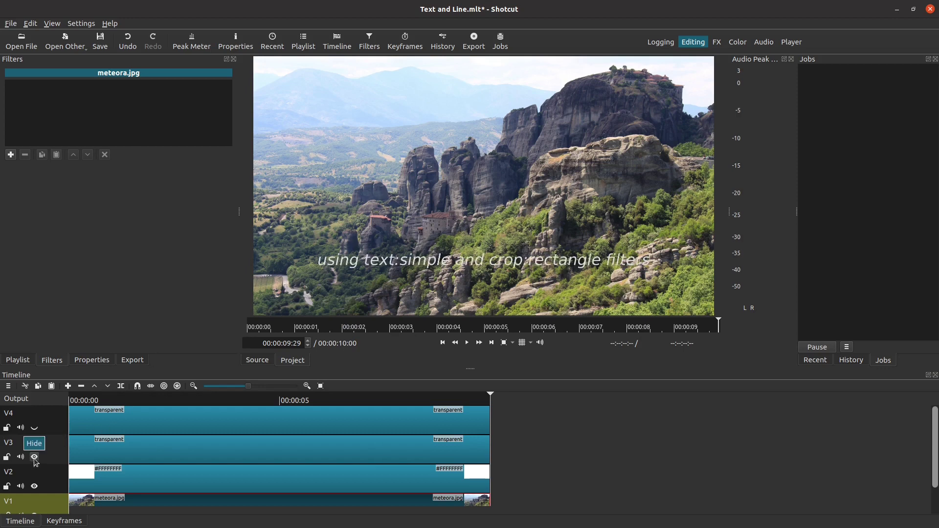
click(87, 459)
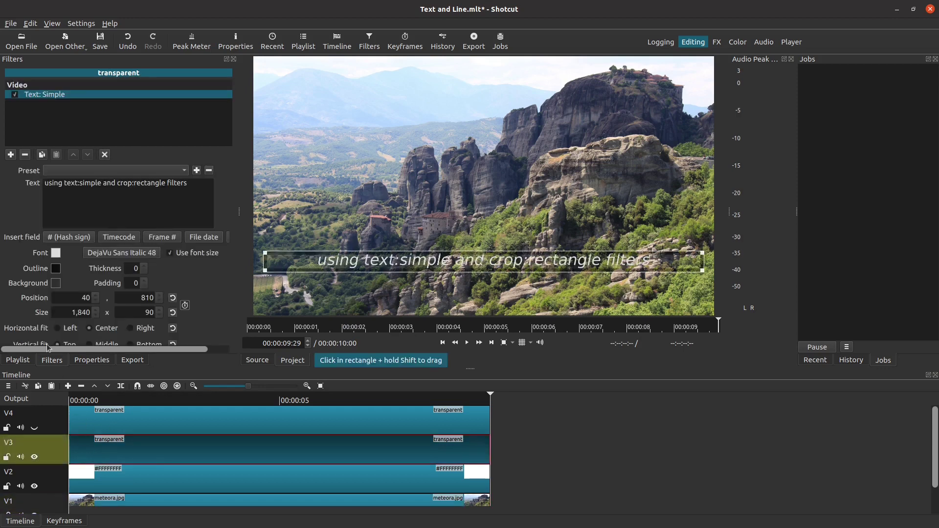
click(12, 155)
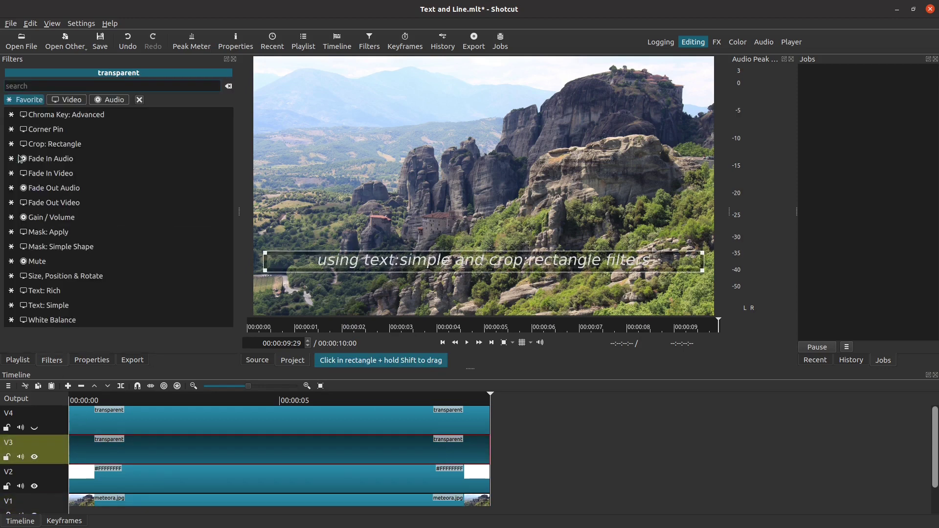
click(52, 146)
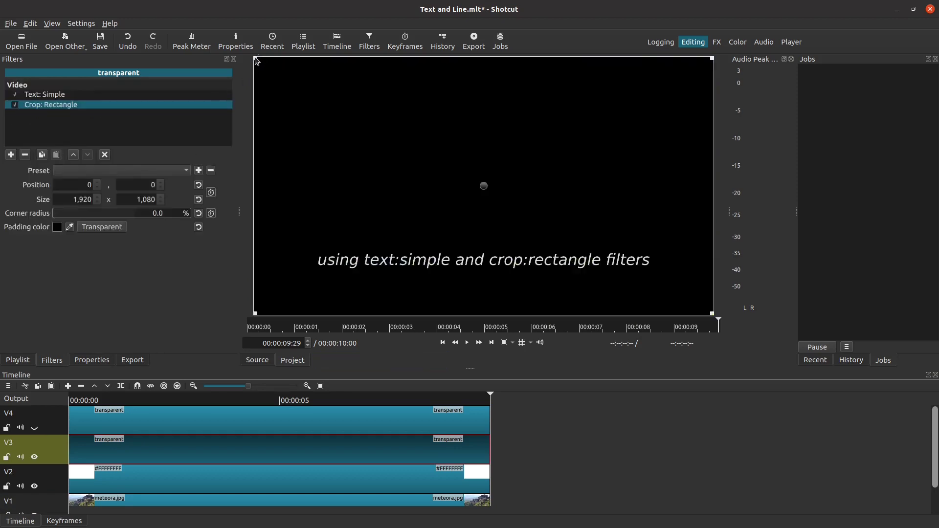
Step: Using a 4x4 grid, fit the V3 crop to the frame's lower half at 0, 540 with size 1920 x 540 and transparent padding
drag(256, 61, 251, 151)
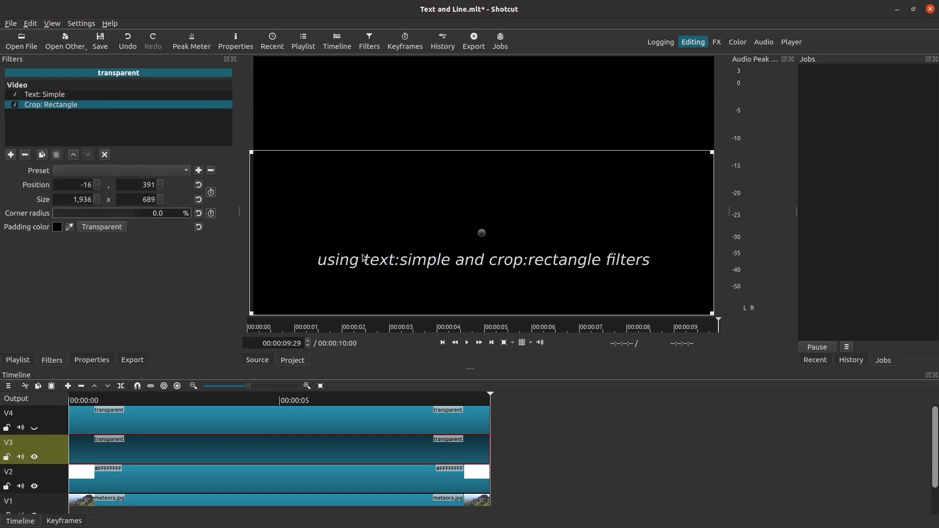
click(530, 346)
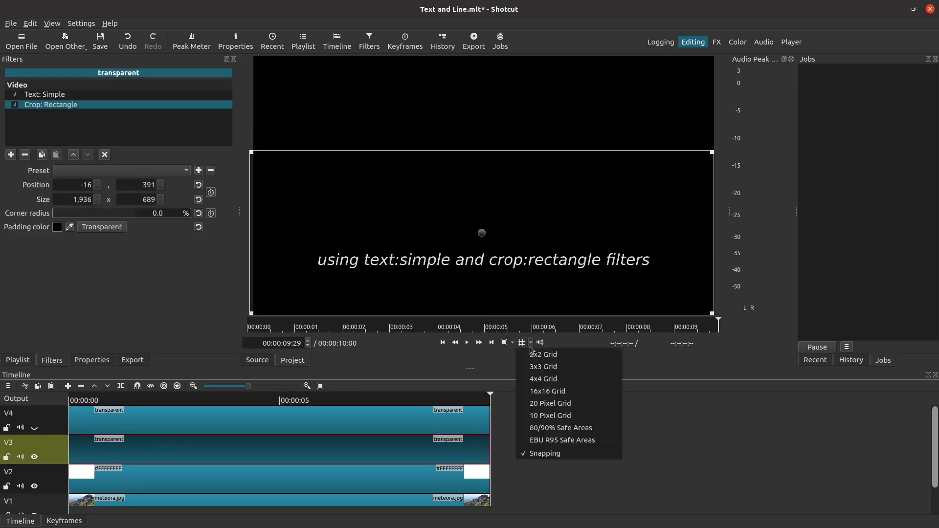
click(533, 380)
drag(251, 151, 255, 186)
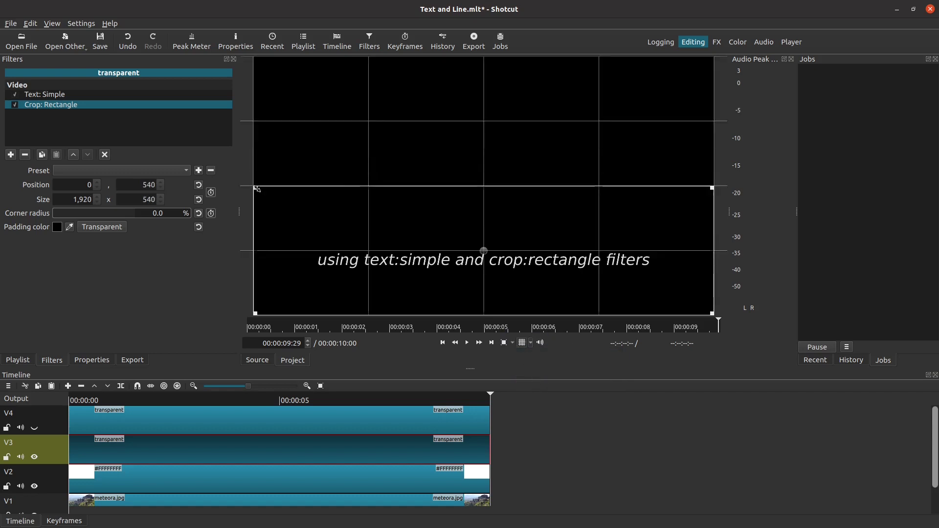
click(99, 229)
Step: Enable position and size keyframes for the V3 crop at 00:00:00:00, with horizontal position 960 and width 0
click(442, 342)
click(210, 192)
double_click(89, 184)
text(960)
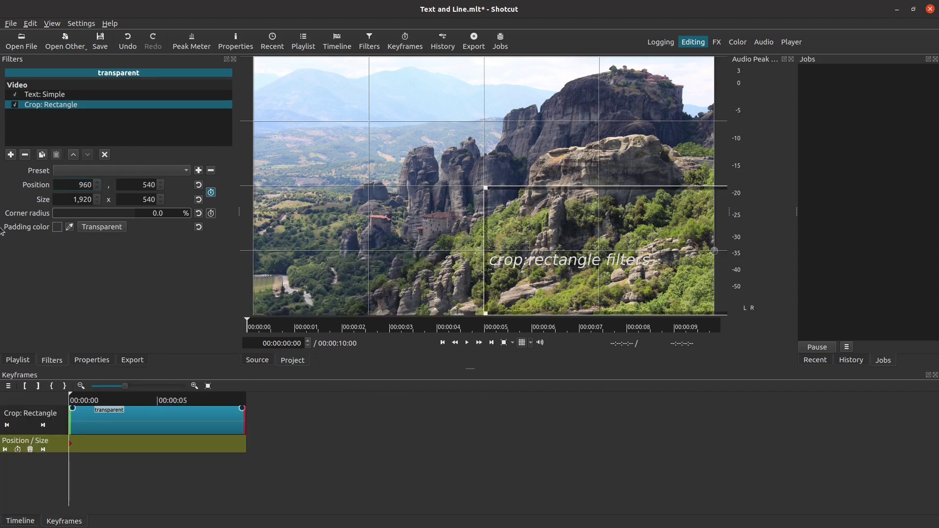
double_click(79, 200)
text(0)
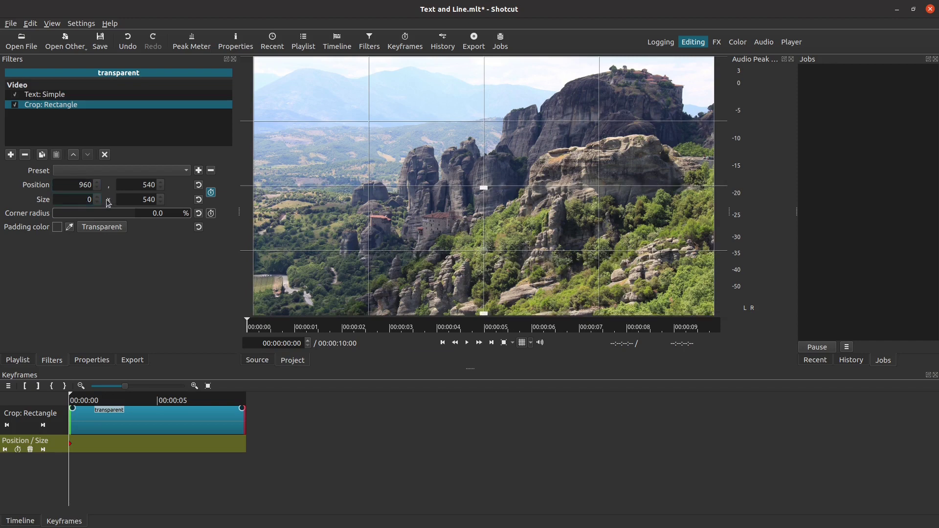
Step: Hold the V3 crop with a keyframe at 00:00:00:23, and set horizontal position 0 and width 1920 at 00:00:01:15
click(282, 330)
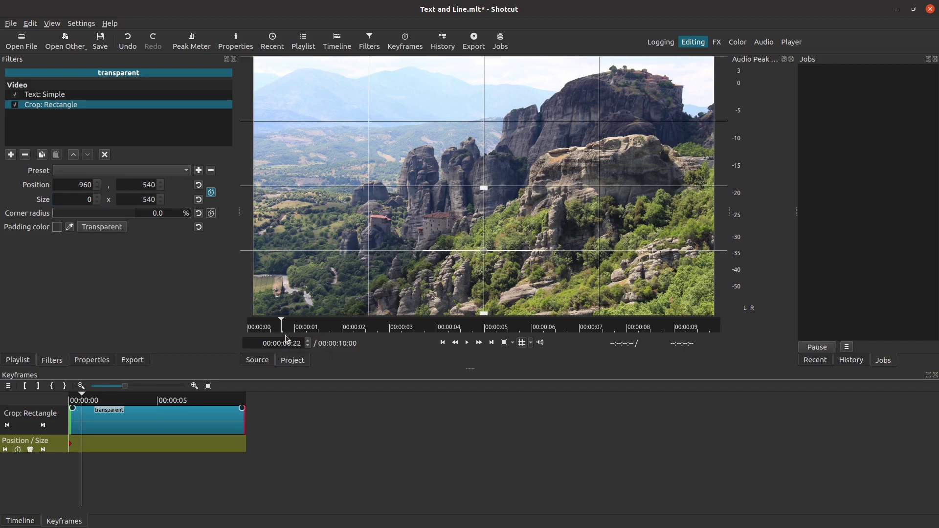
key(Right)
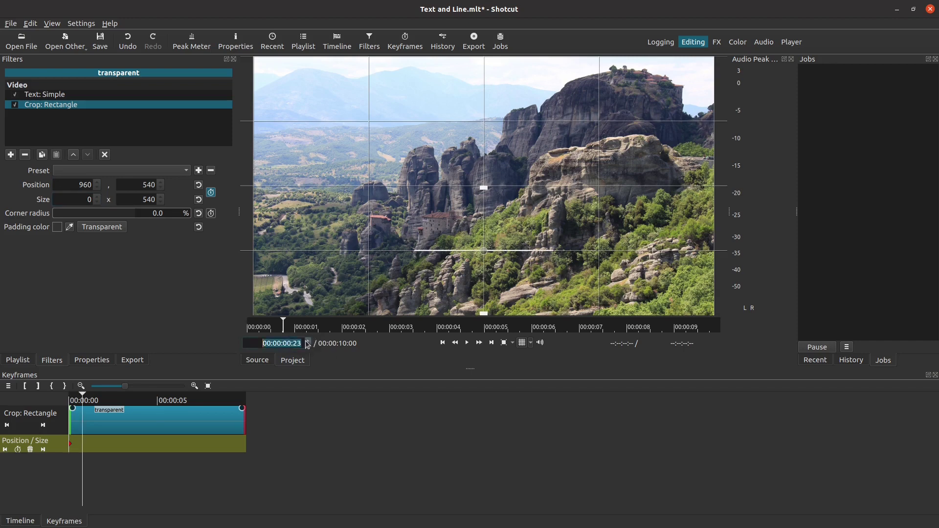
click(17, 449)
scroll(308, 341, up, 17)
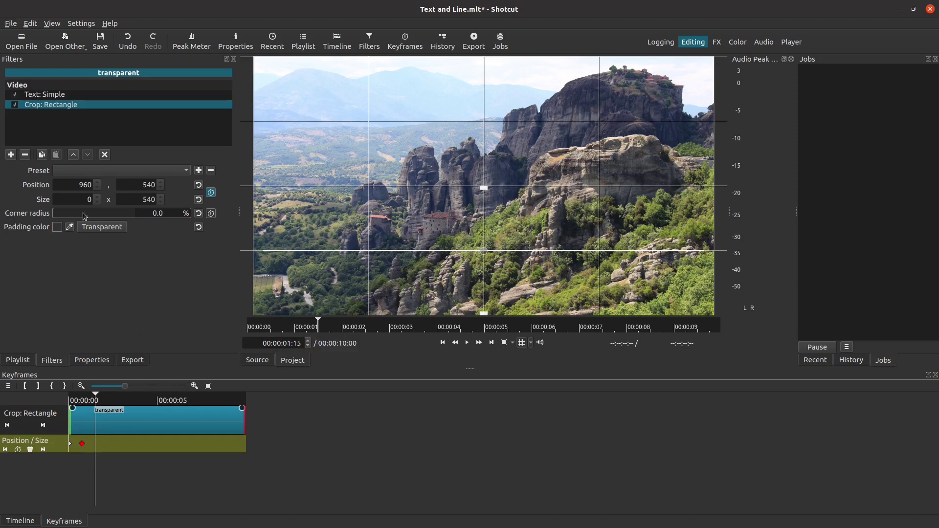
double_click(72, 187)
text(0)
double_click(68, 201)
text(1920)
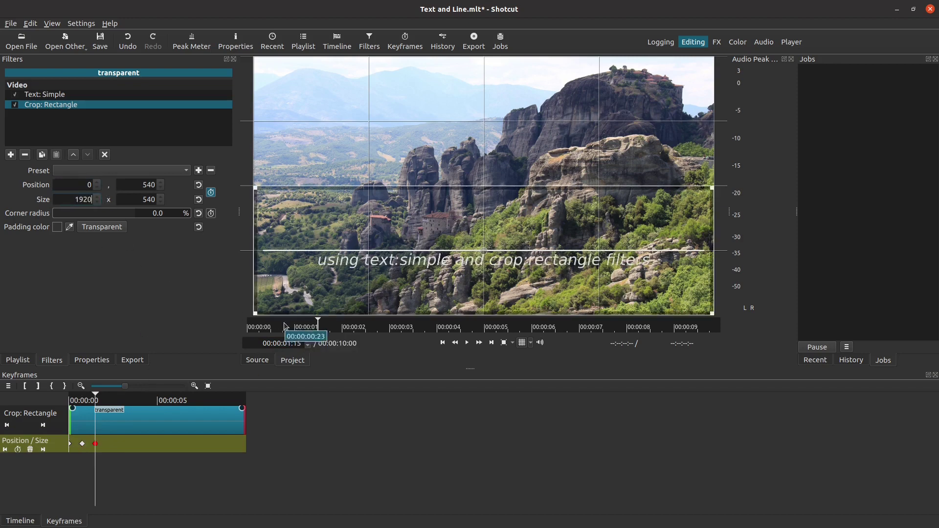
Step: Hold the V3 crop with a keyframe at 00:00:06:15, and set horizontal position 960 and width 0 at 00:00:07:07
click(555, 328)
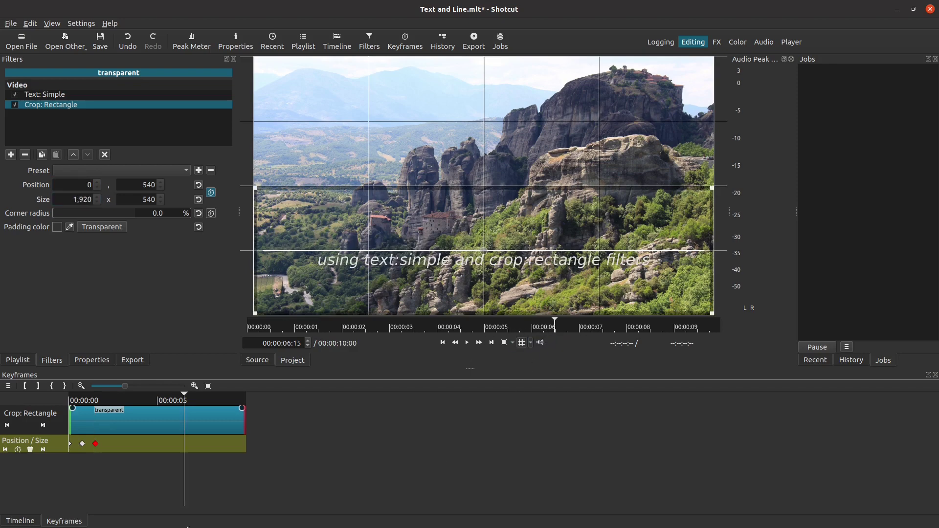
click(18, 449)
click(588, 333)
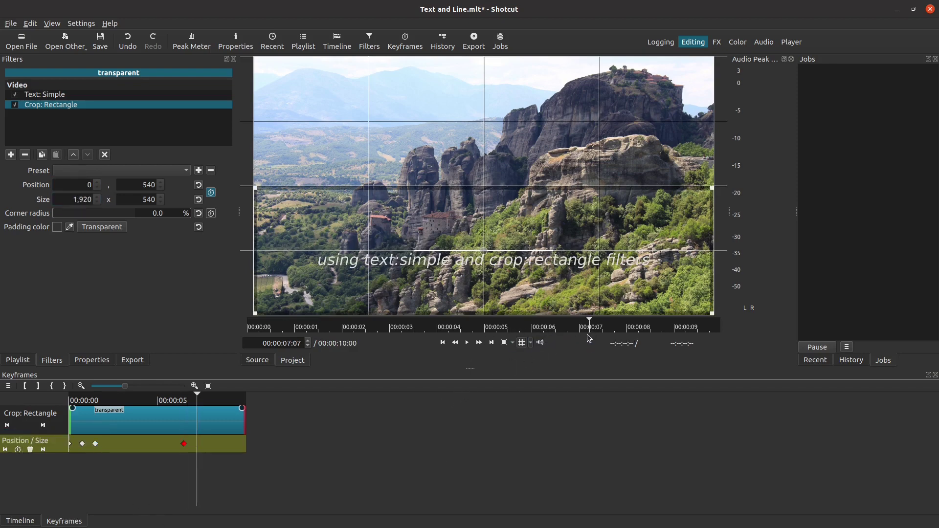
click(18, 450)
double_click(78, 187)
text(960)
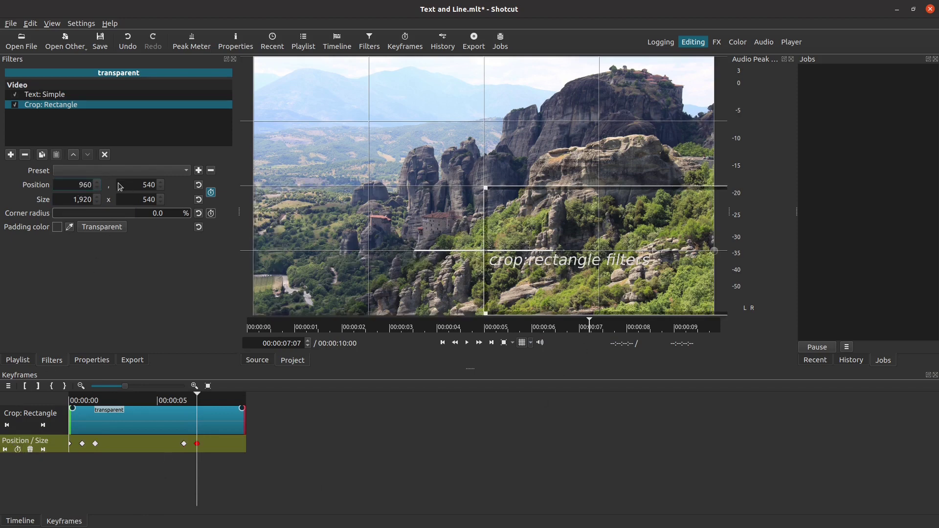
double_click(69, 200)
text(0)
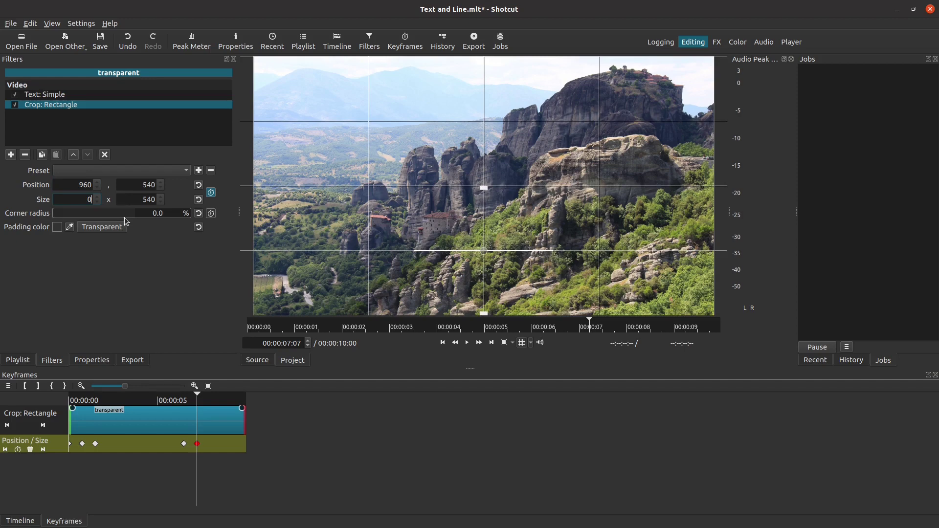
Step: Show the V4 track and copy the V3 clip's filters onto its title clip, removing the extra pasted Text: Simple filter
click(42, 155)
click(18, 522)
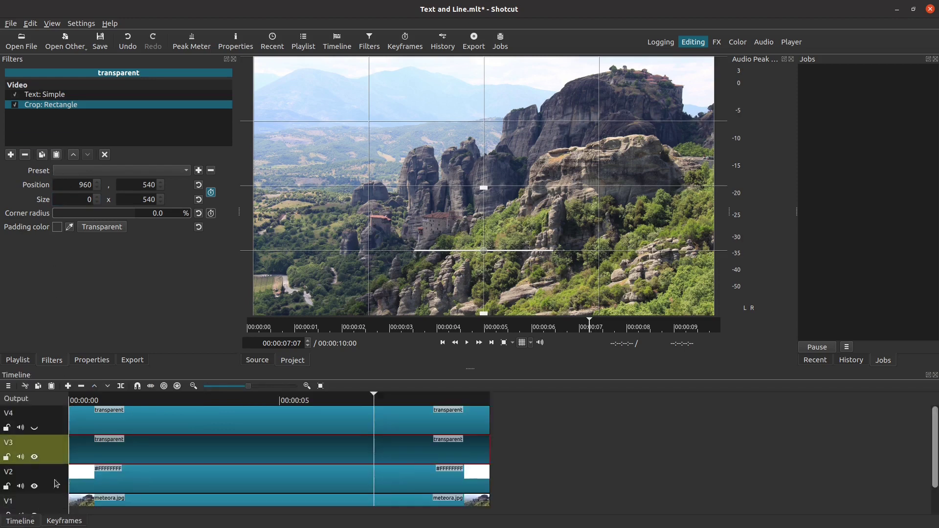
click(93, 427)
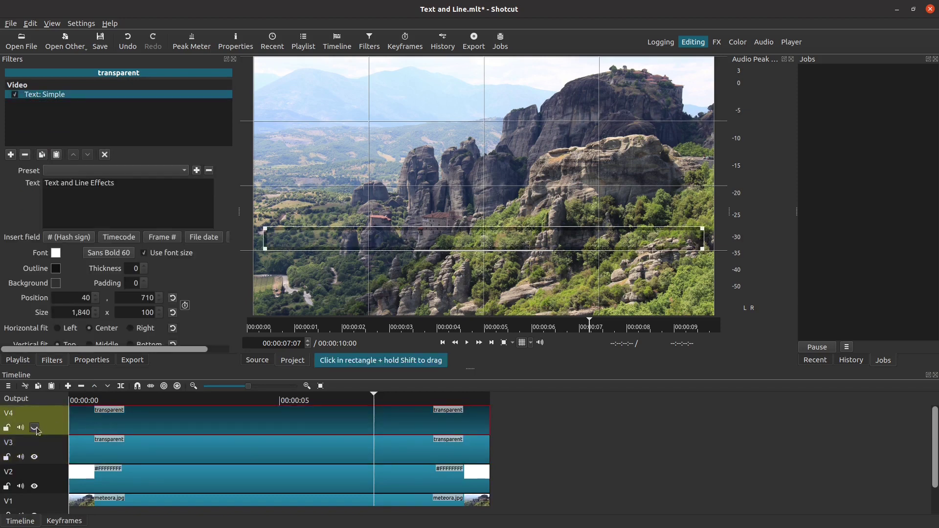
click(34, 427)
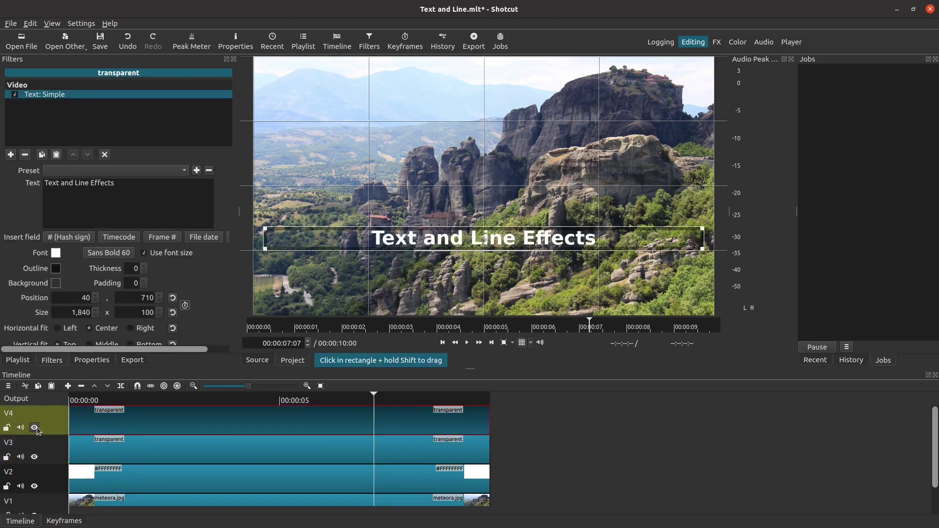
click(56, 156)
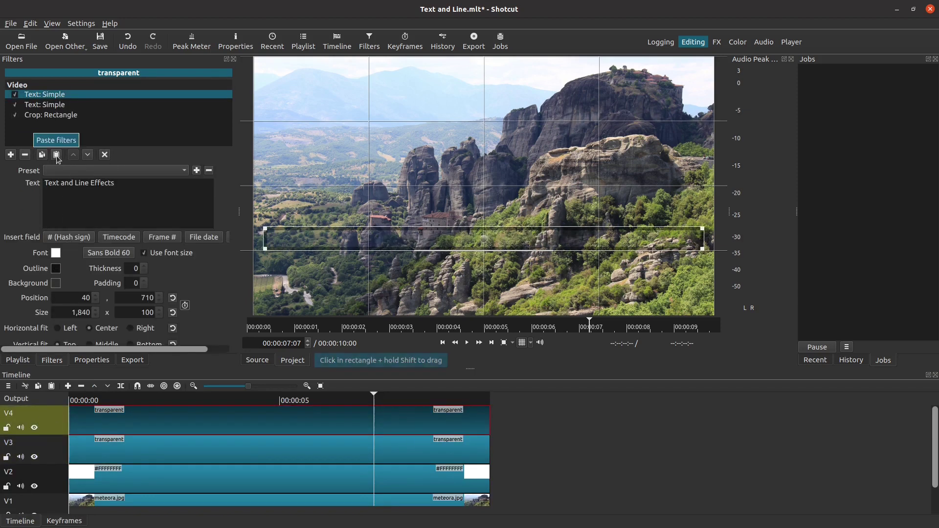
click(59, 105)
click(25, 155)
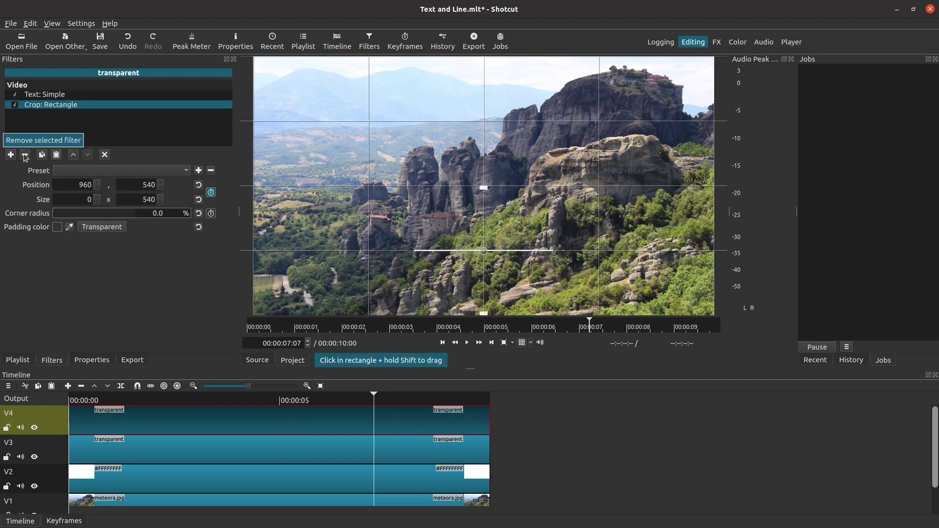
Step: Play the timeline from the start to review the title and subtitle reveal together with the line
click(142, 500)
click(442, 343)
click(467, 343)
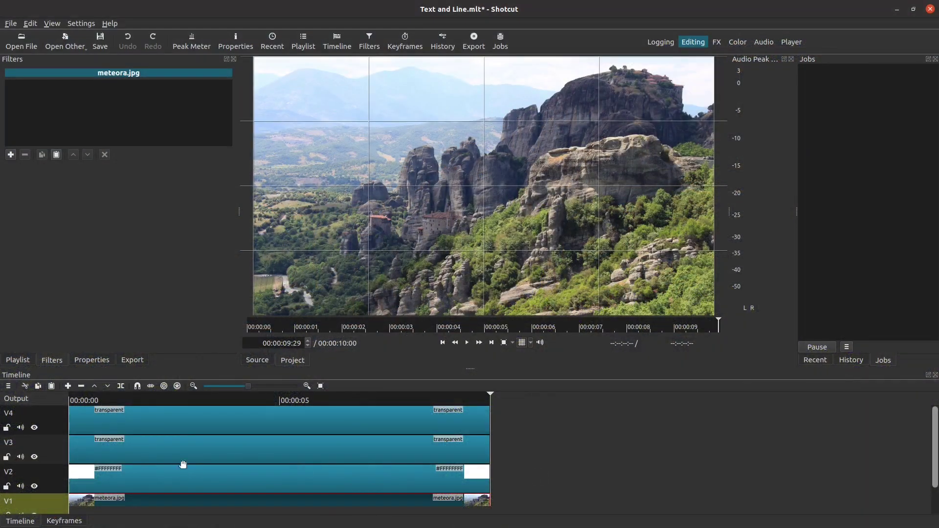
Step: Delete the keyframes at the start, 00:00:00:23 and 00:00:07:07 from the V4 title clip's Crop: Rectangle filter
click(189, 426)
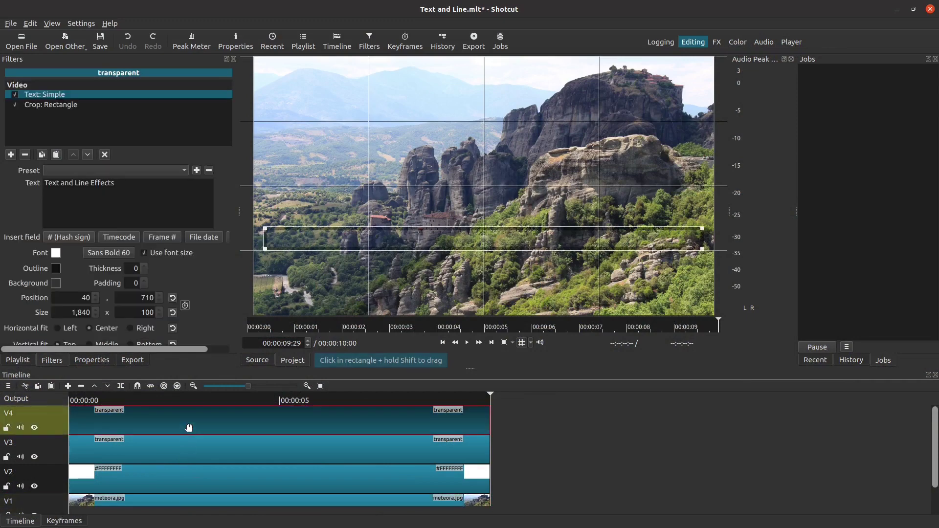
click(67, 106)
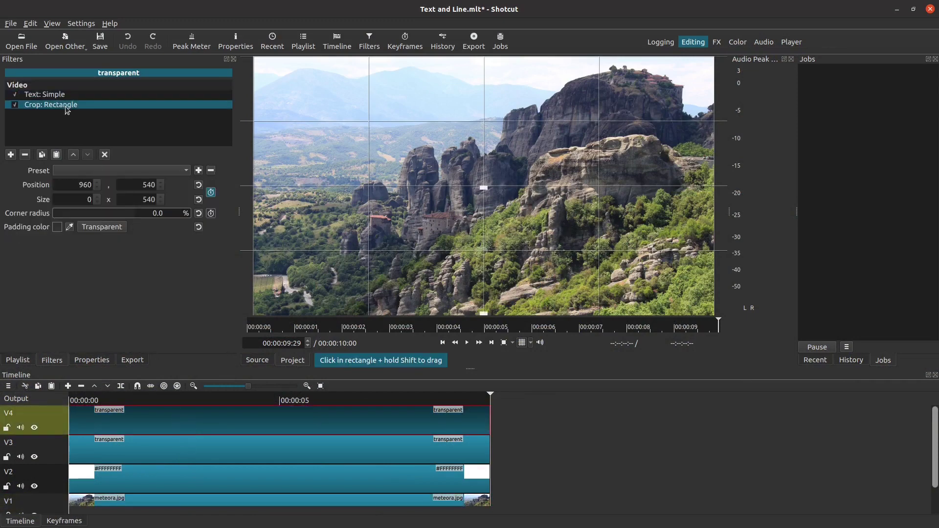
click(69, 521)
click(80, 444)
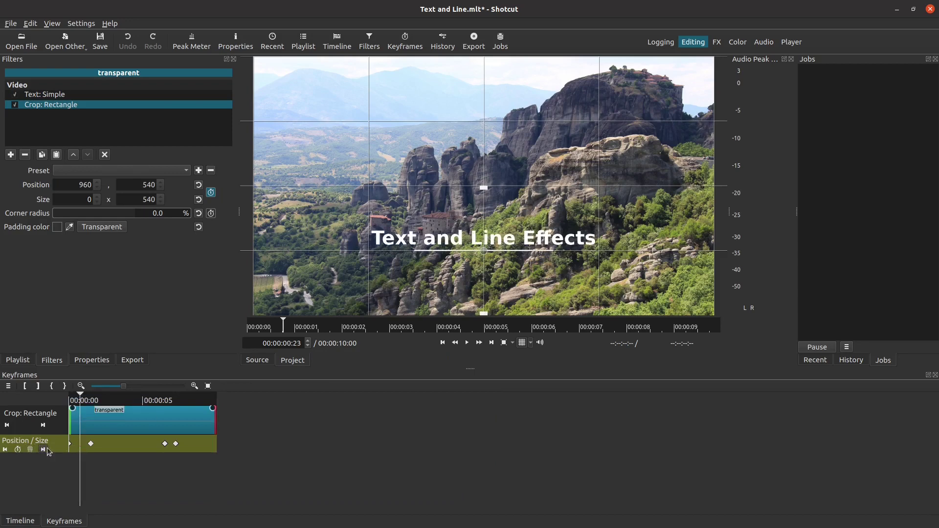
click(30, 449)
click(30, 452)
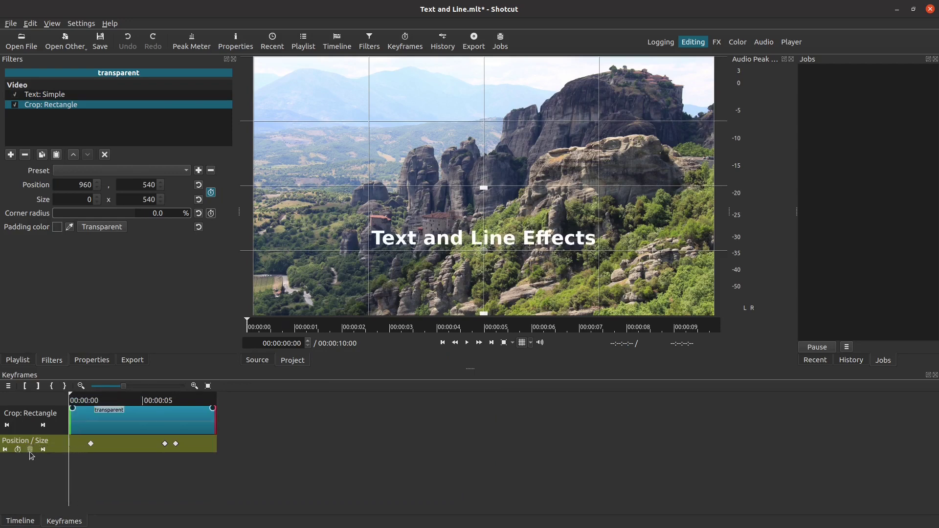
click(92, 444)
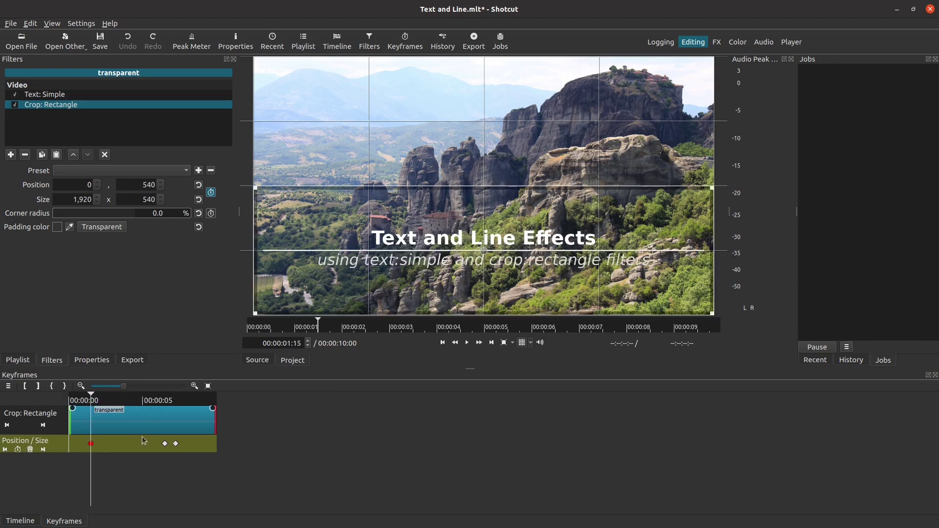
click(176, 444)
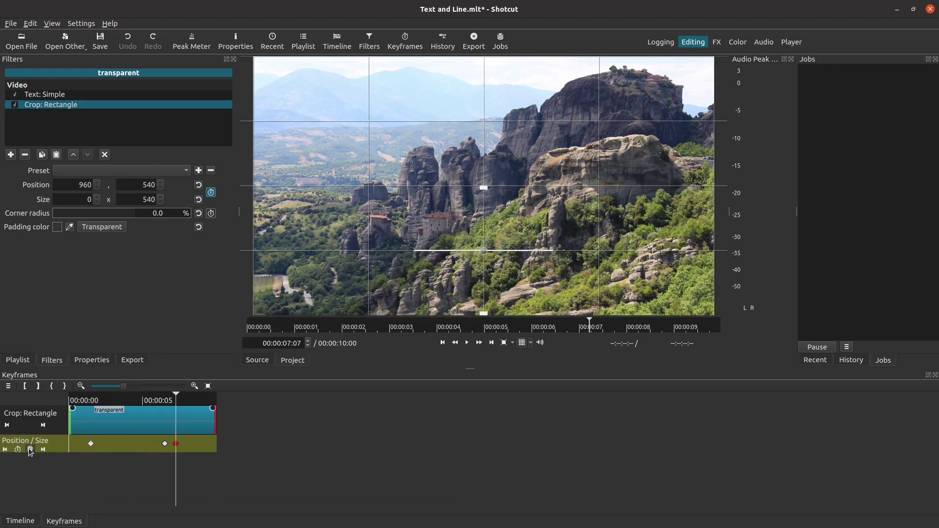
click(29, 449)
Step: Keyframe the V4 crop with vertical position 810 and height 0 at the clip's start and at 00:00:00:23
click(442, 343)
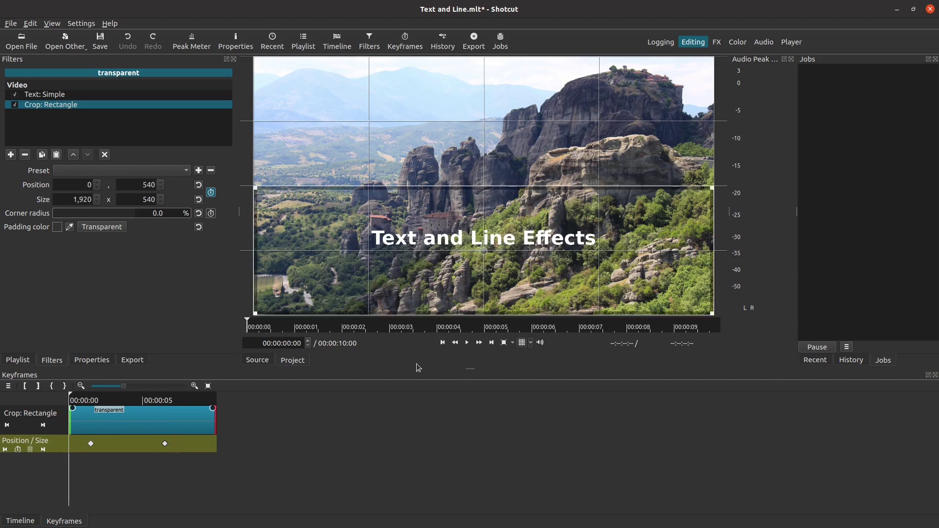
text(810)
double_click(143, 201)
text(0)
scroll(308, 343, up, 20)
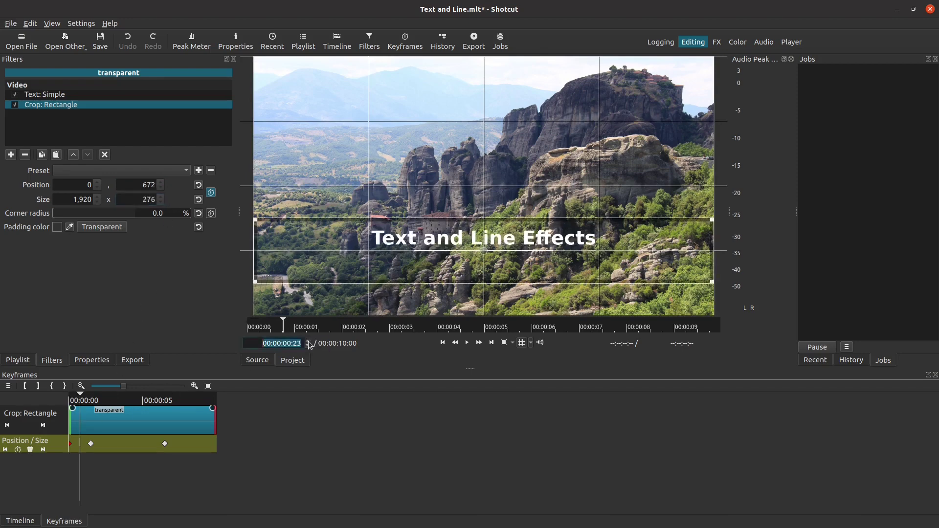
double_click(134, 185)
text(810)
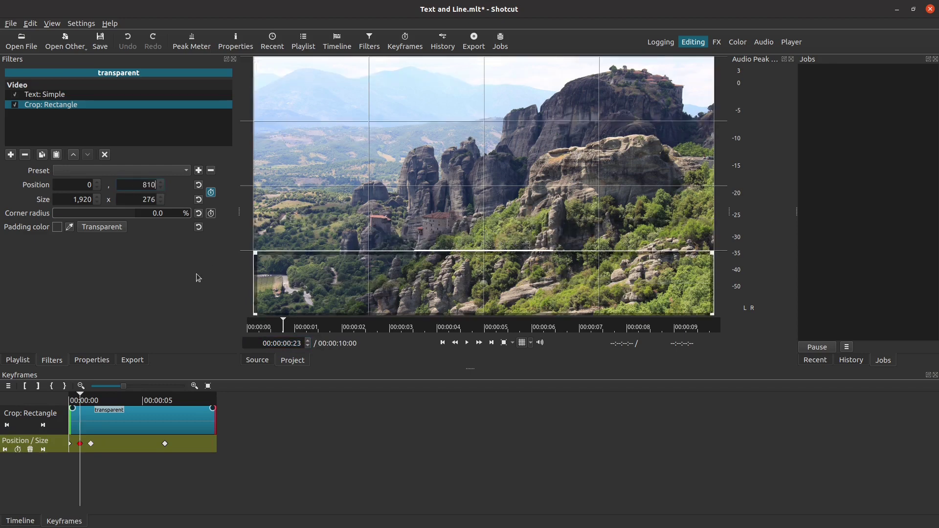
double_click(140, 200)
text(0)
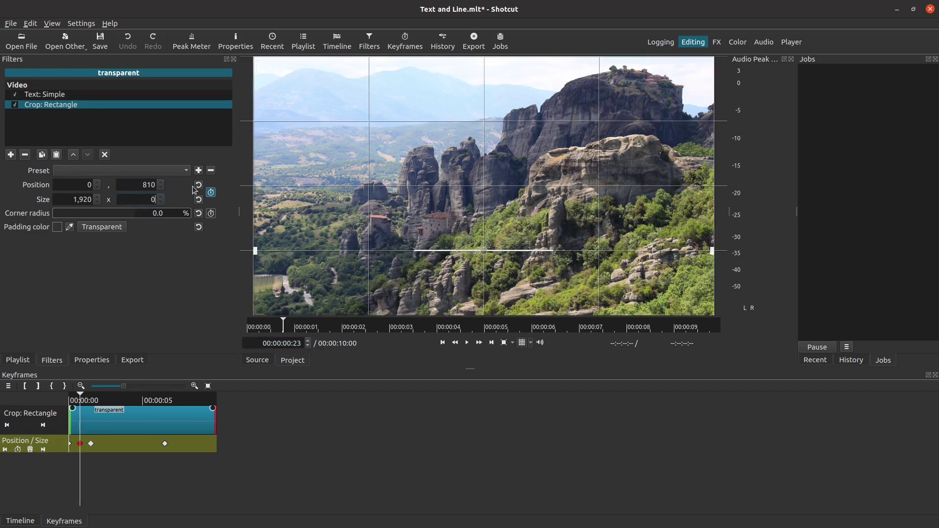
Step: Set the V4 crop's vertical position to 810 and height to 0 at 00:00:07:07
click(590, 325)
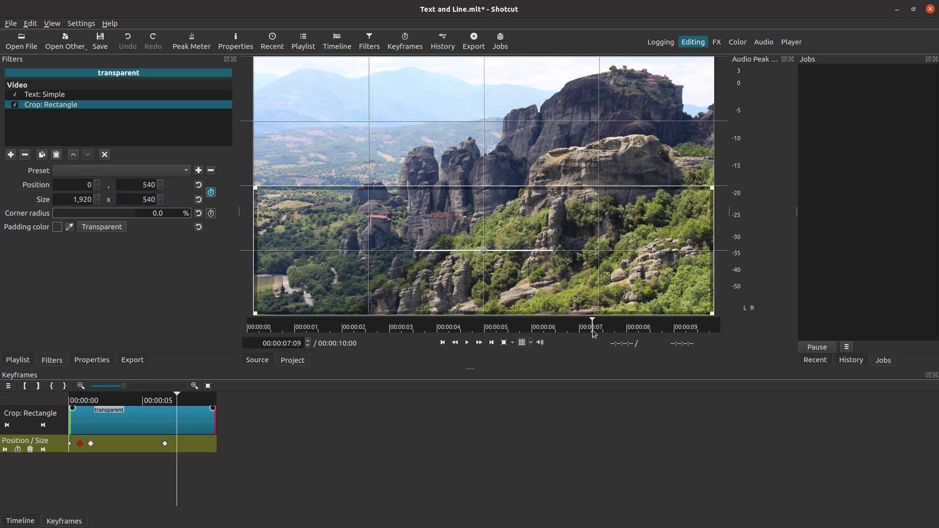
click(308, 345)
double_click(141, 185)
text(810)
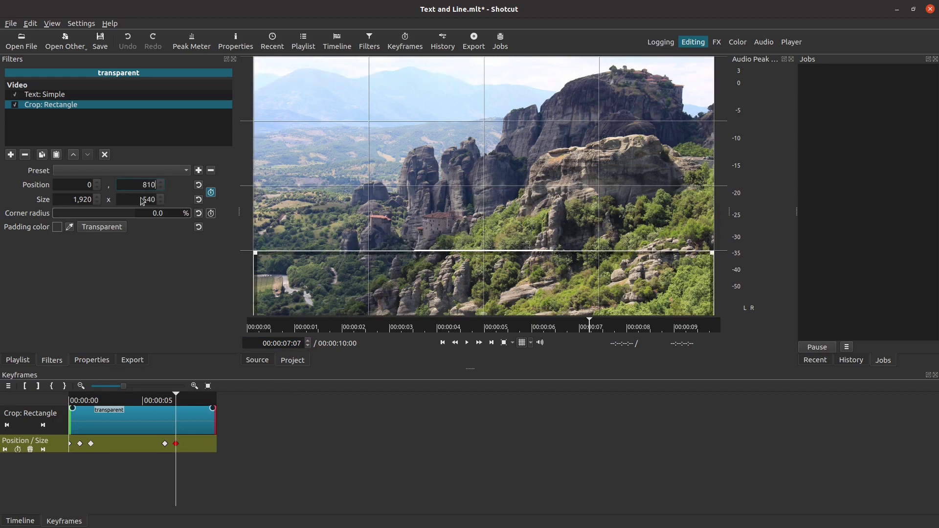
text(0)
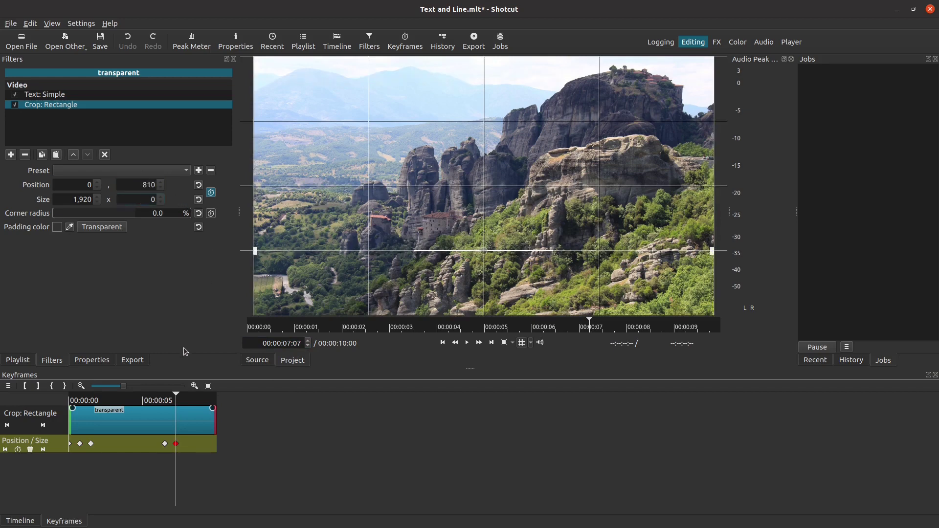
Step: Copy the V4 clip's filters onto the V3 subtitle clip, removing V3's old Crop: Rectangle and the extra pasted Text: Simple
click(20, 521)
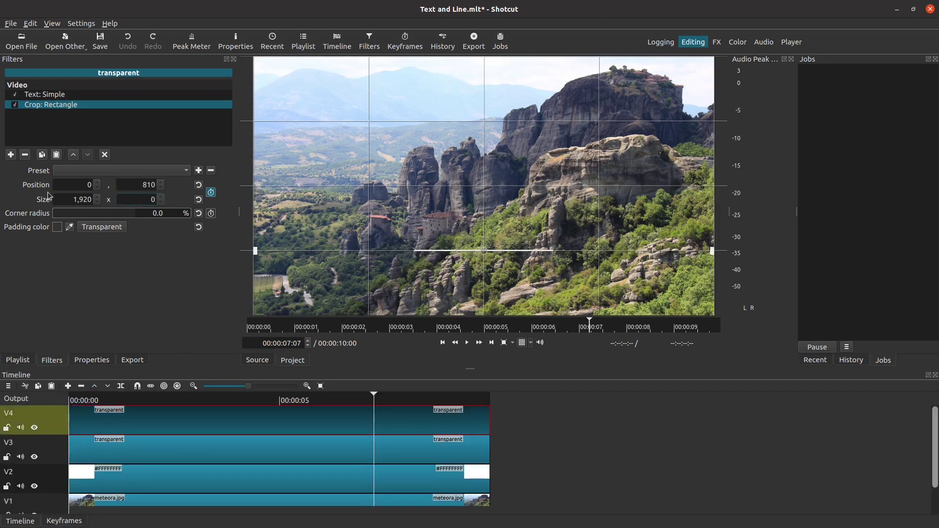
click(99, 453)
click(57, 154)
click(41, 105)
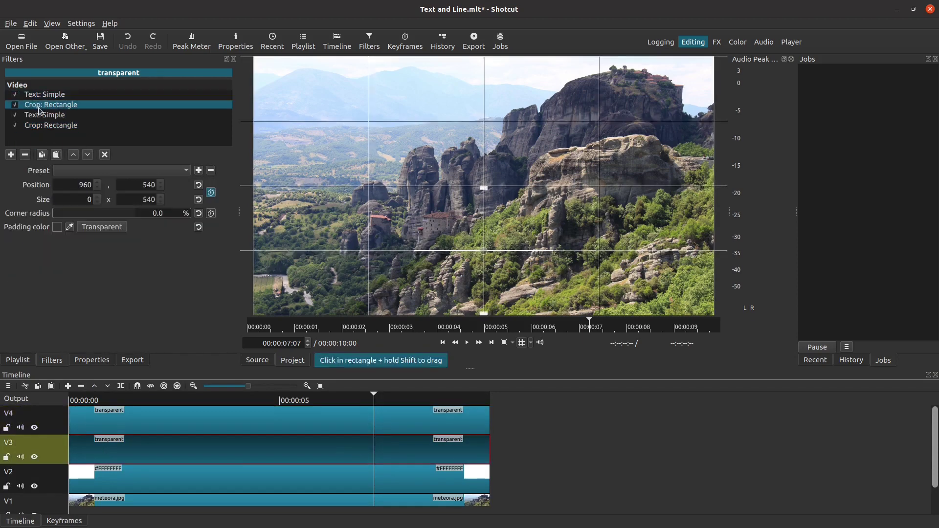
click(26, 154)
click(25, 154)
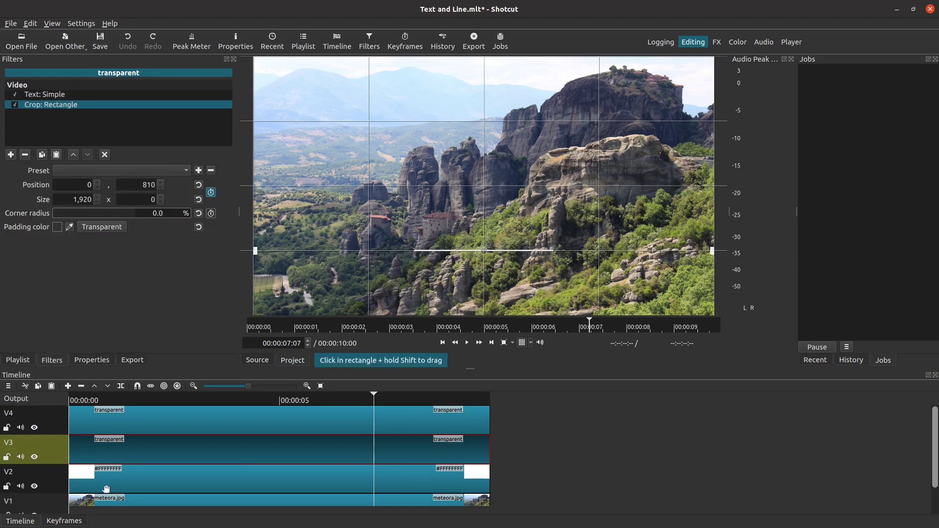
Step: Play the timeline from the start to review the vertical reveal of the title and subtitle around the line
click(254, 498)
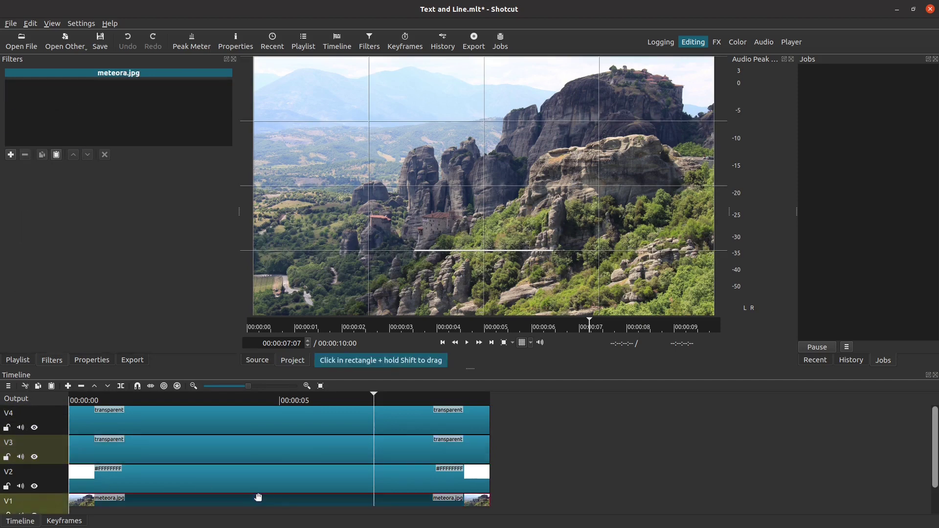
click(443, 342)
click(467, 343)
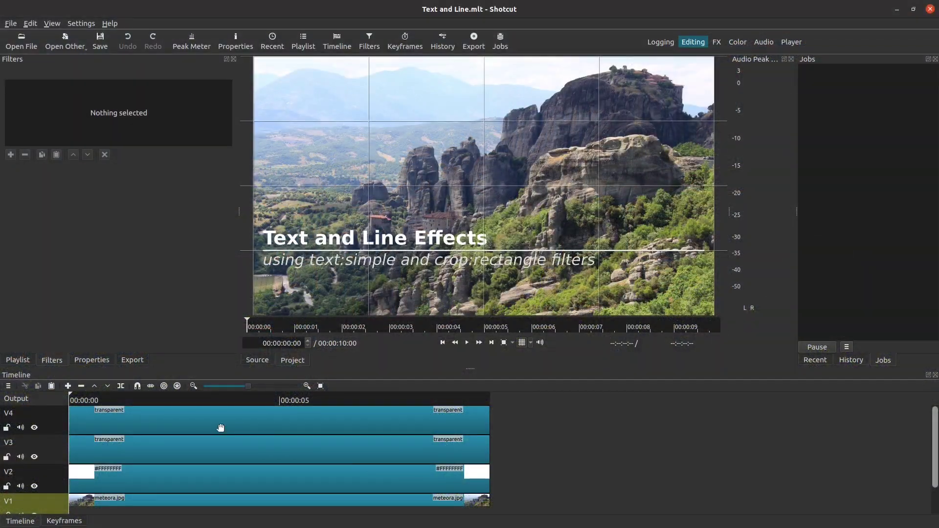
Step: Center the V4 title and V3 subtitle texts horizontally within their text boxes
click(220, 424)
click(107, 328)
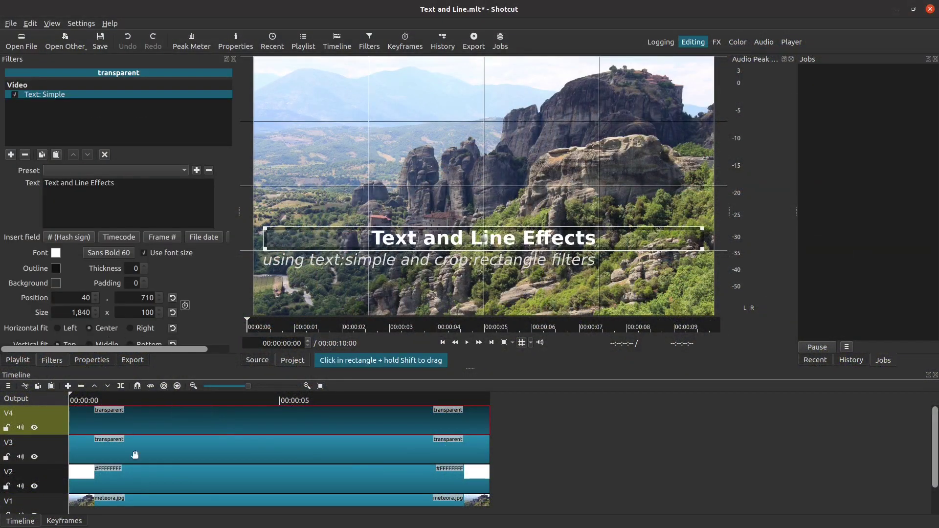
click(161, 447)
click(98, 328)
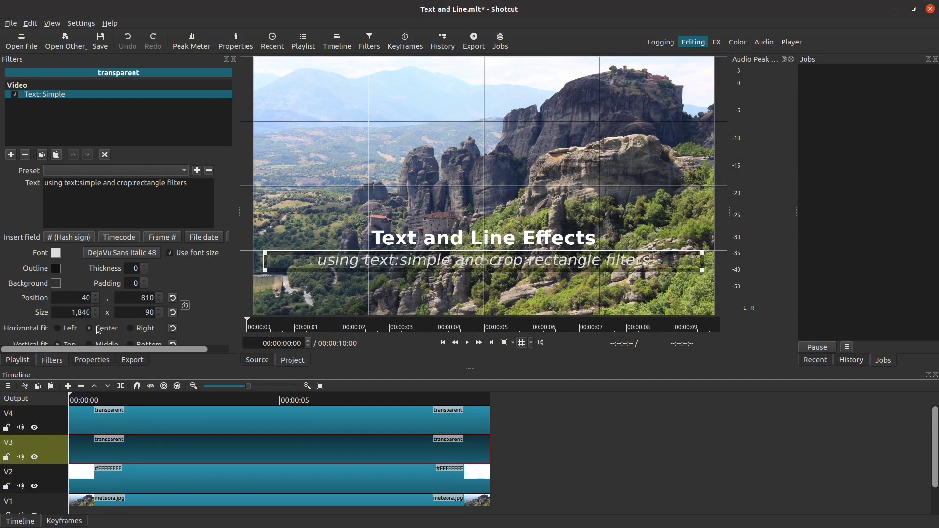
Step: Set the V3 subtitle text box to horizontal position 0 and width 1920
double_click(80, 297)
text(0)
double_click(78, 313)
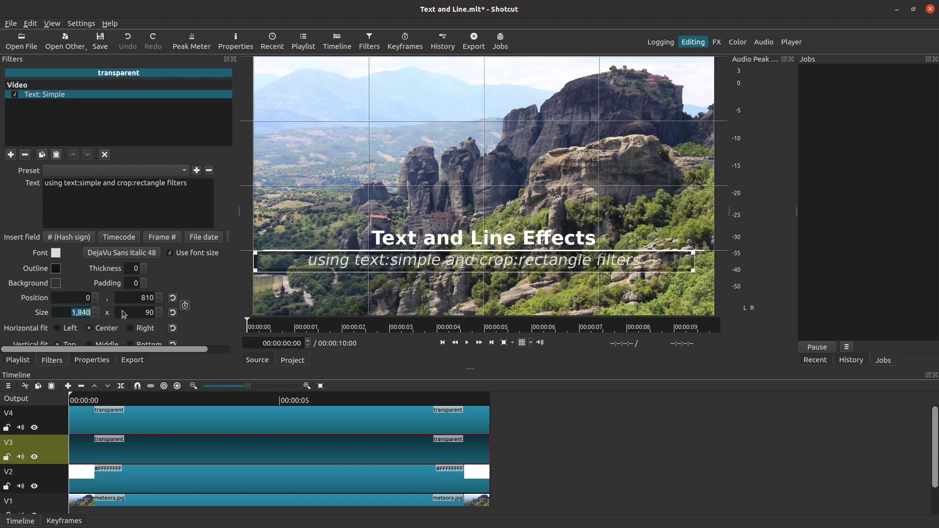
text(1920)
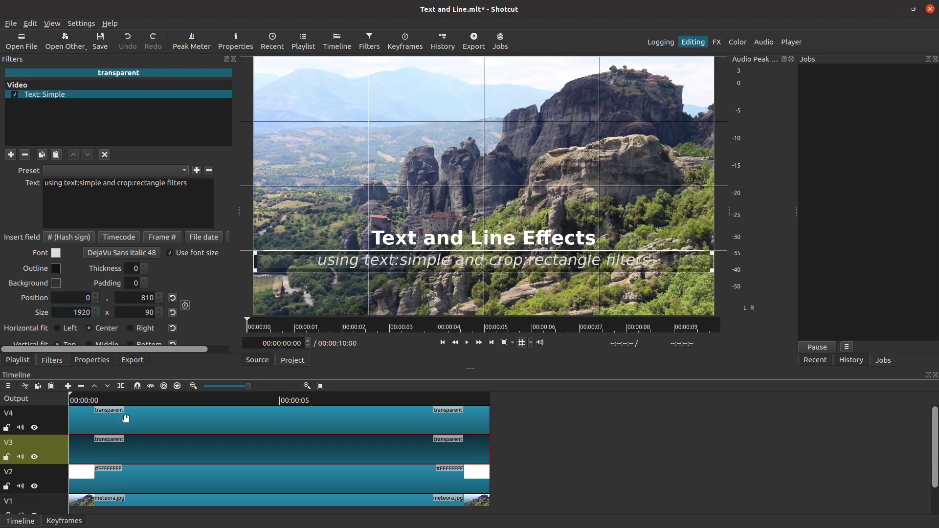
Step: Set the V4 title text box to horizontal position 0 and width 1920
click(123, 416)
double_click(79, 298)
text(0)
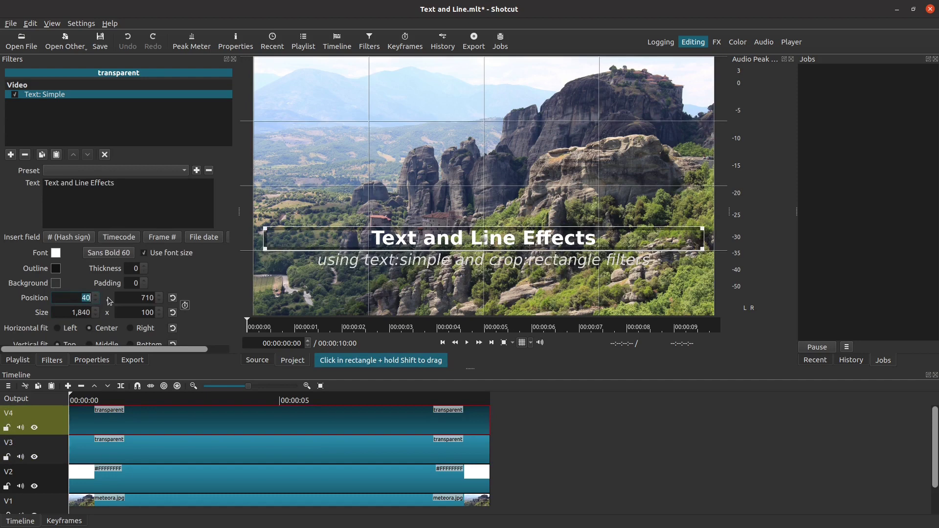
double_click(71, 312)
text(1)
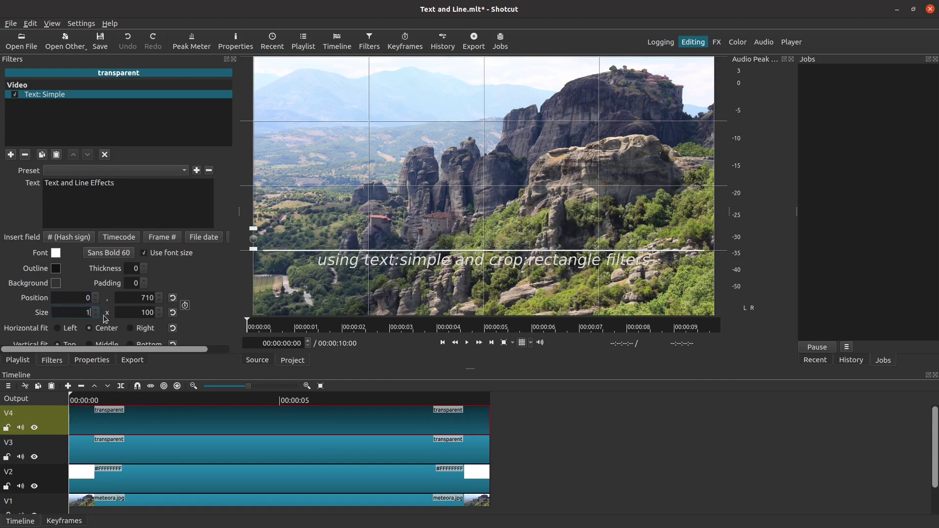
text(920)
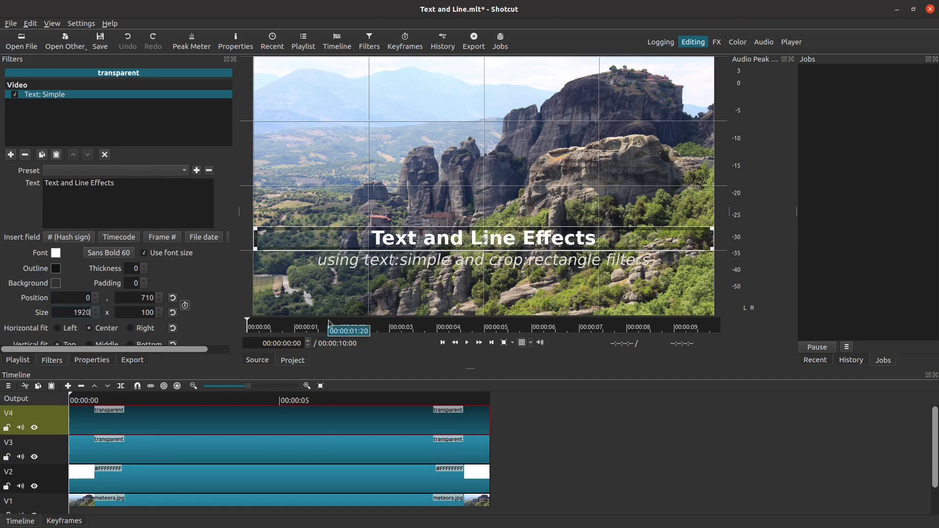
Step: Move the V4 title text out of the frame's left side by setting its horizontal position to -1430
click(81, 300)
double_click(91, 299)
text(-1400)
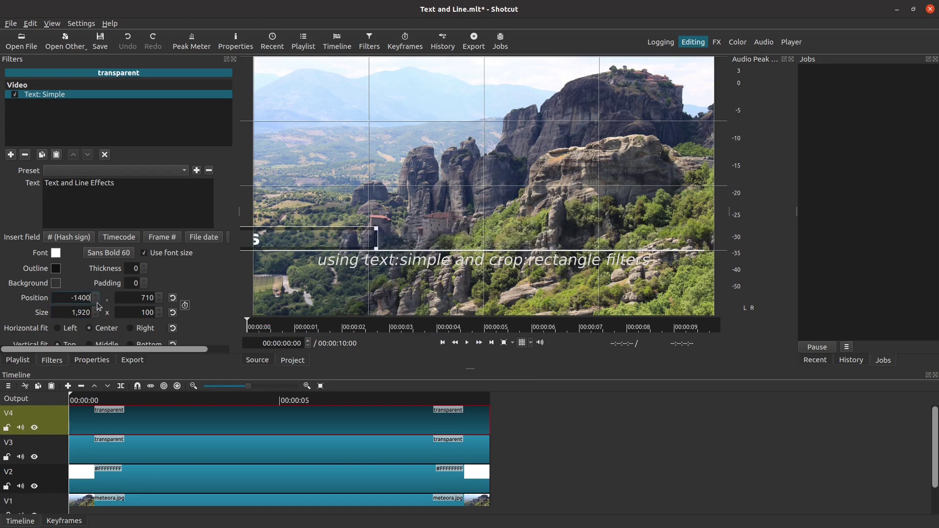
scroll(96, 299, down, 2)
scroll(98, 301, down, 3)
Step: Set the V3 subtitle's horizontal position to 1600 and nudge it further until its text is past the frame's right edge
click(124, 440)
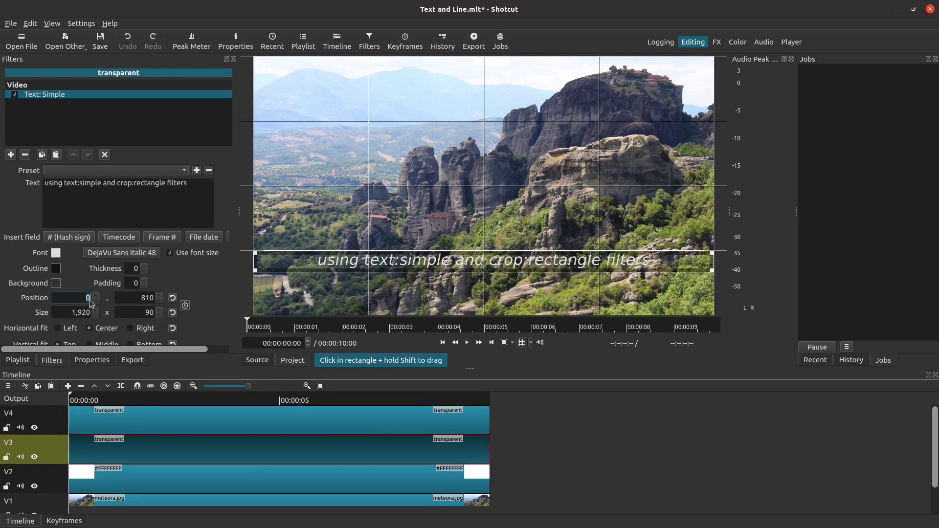
text(1)
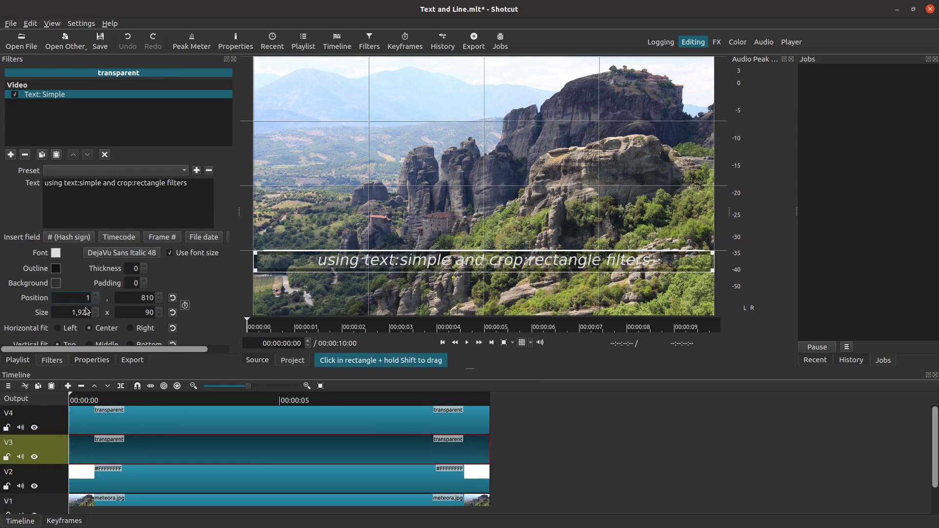
text(600)
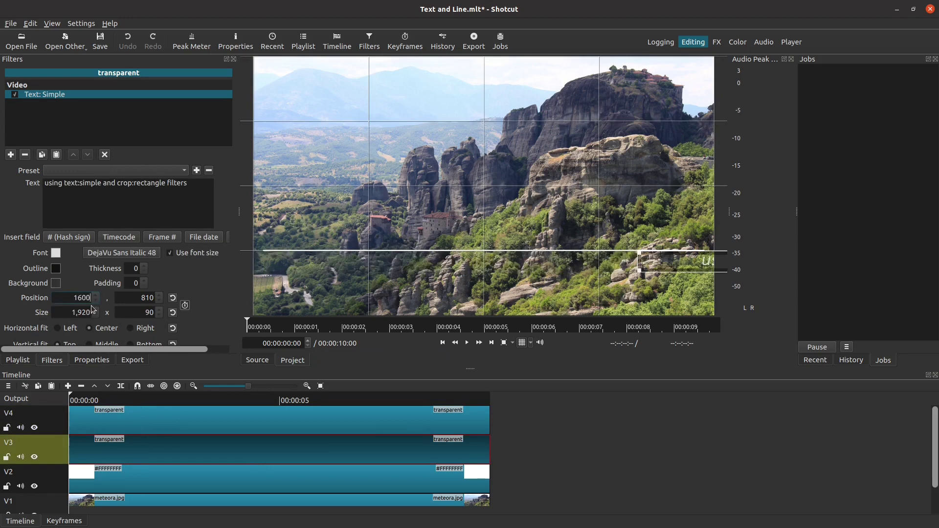
scroll(98, 298, up, 18)
scroll(98, 298, up, 10)
scroll(98, 299, up, 14)
scroll(97, 298, up, 5)
Step: Enable position keyframes for the V4 title text at its start and hold the off-screen position with a keyframe at 00:00:00:15
click(130, 421)
click(185, 306)
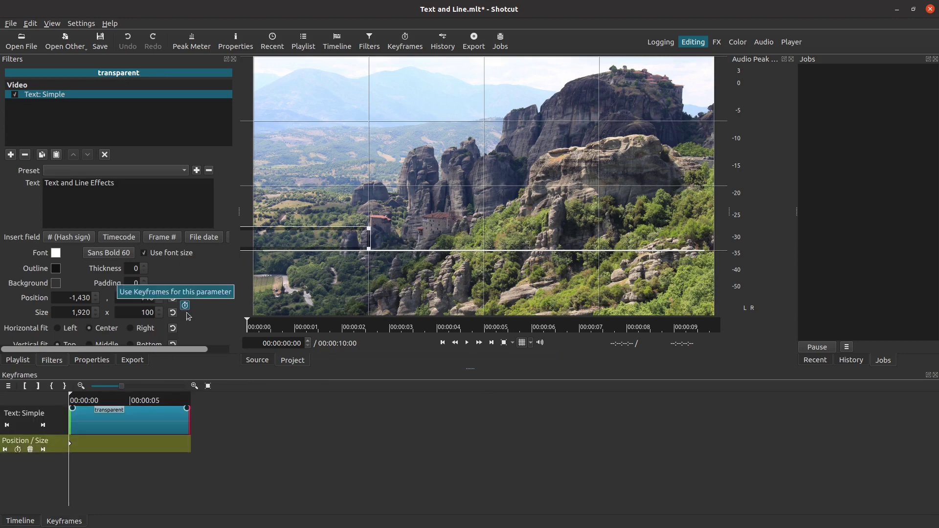
click(271, 331)
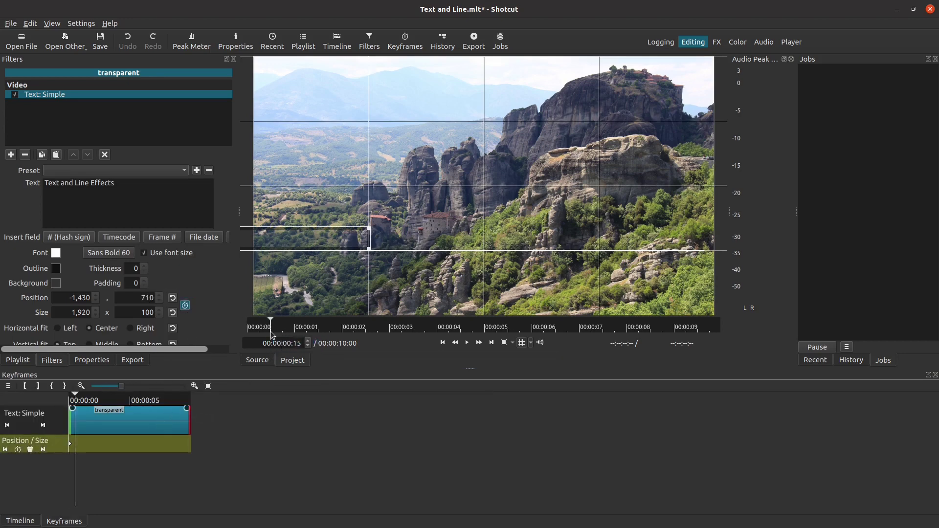
click(18, 449)
Step: Set the V4 title text's horizontal position to 0 at 00:00:01:29
click(343, 331)
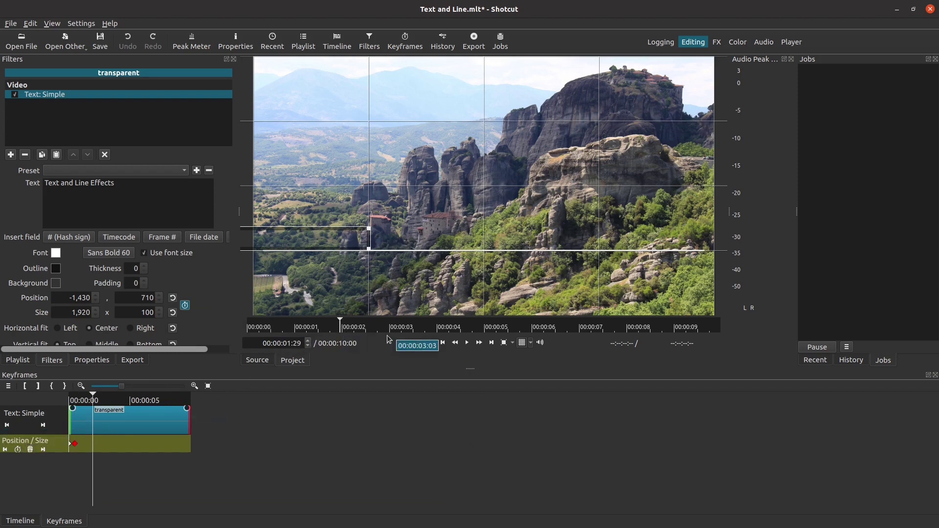
double_click(64, 304)
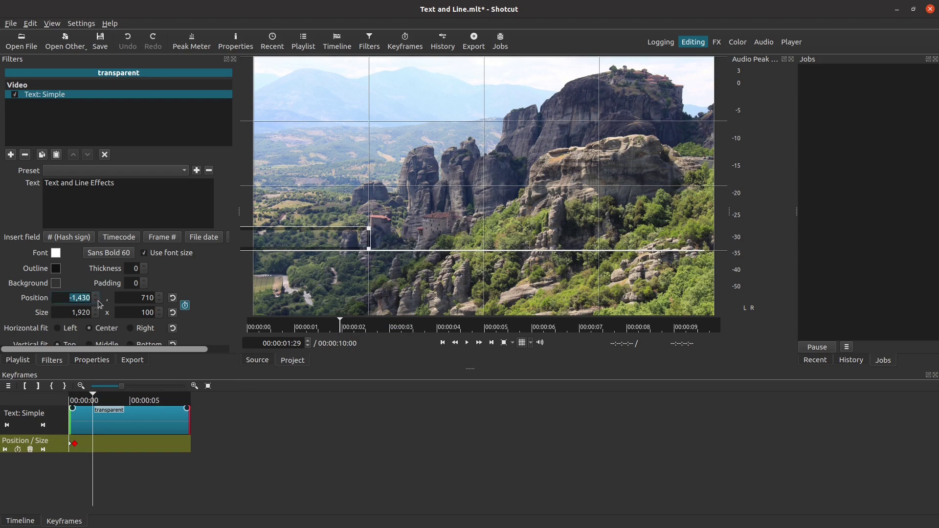
text(0)
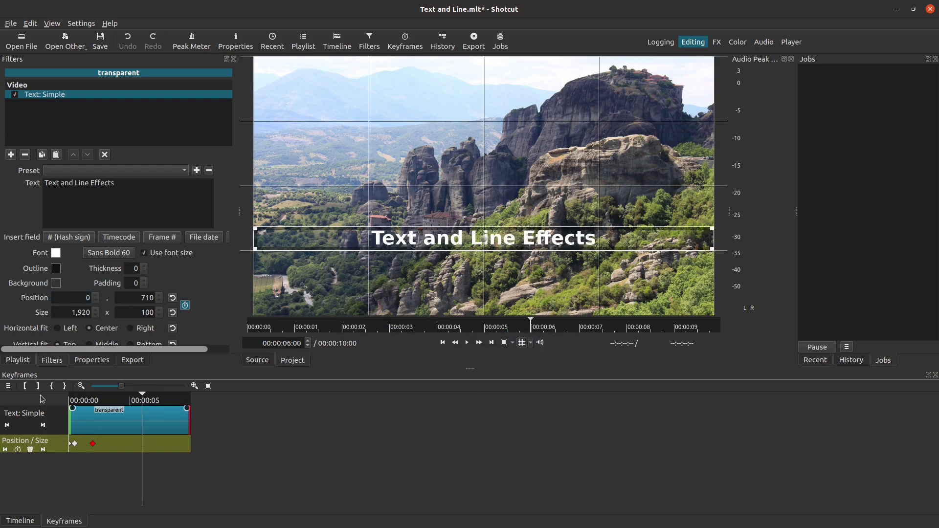
Step: Hold the V4 title text's position with a keyframe at 00:00:06:00 and set its horizontal position to 1430 at 00:00:07:15
click(18, 449)
click(603, 330)
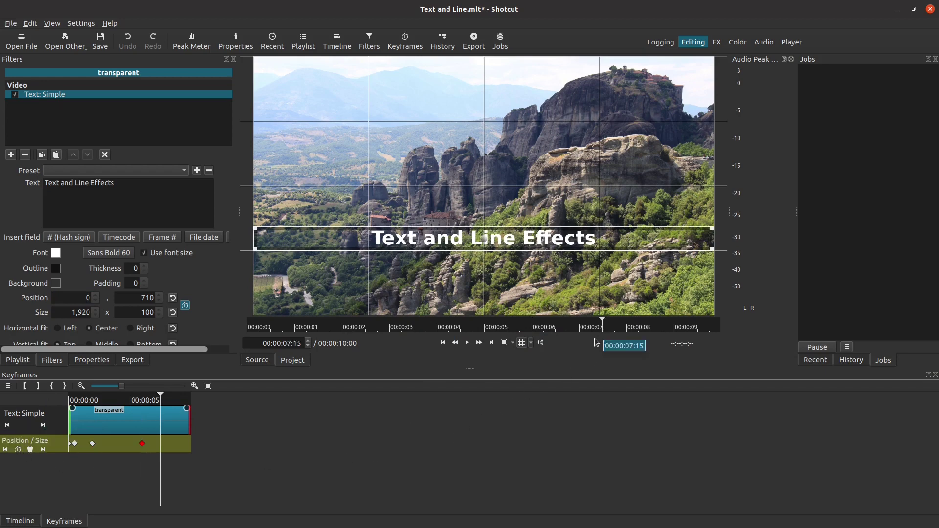
double_click(81, 299)
text(1430)
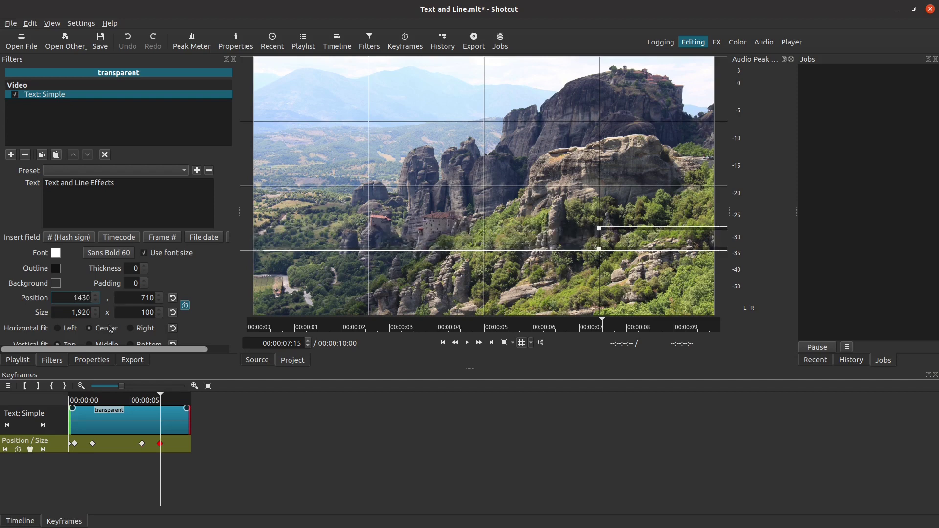
Step: Enable position keyframes for the V3 subtitle text at its start and hold the off-screen position with a keyframe at 00:00:00:15
click(20, 521)
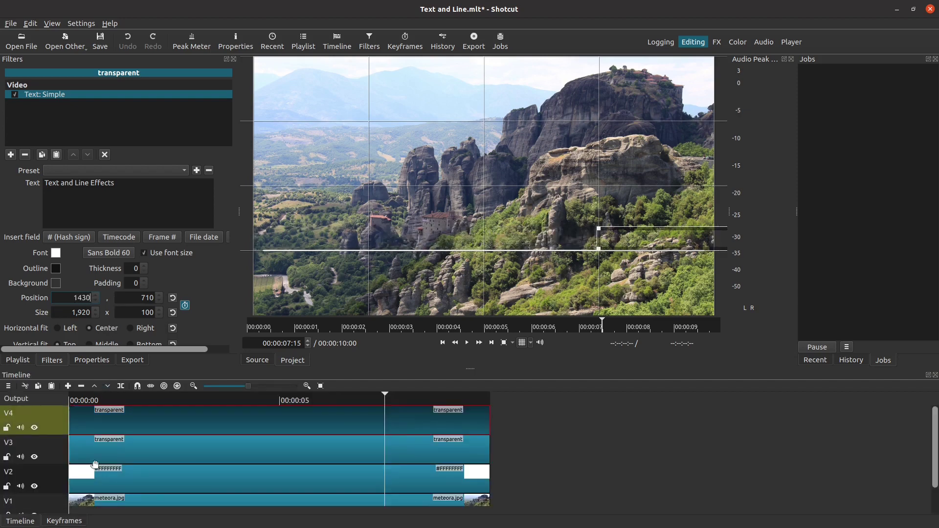
click(103, 449)
click(441, 342)
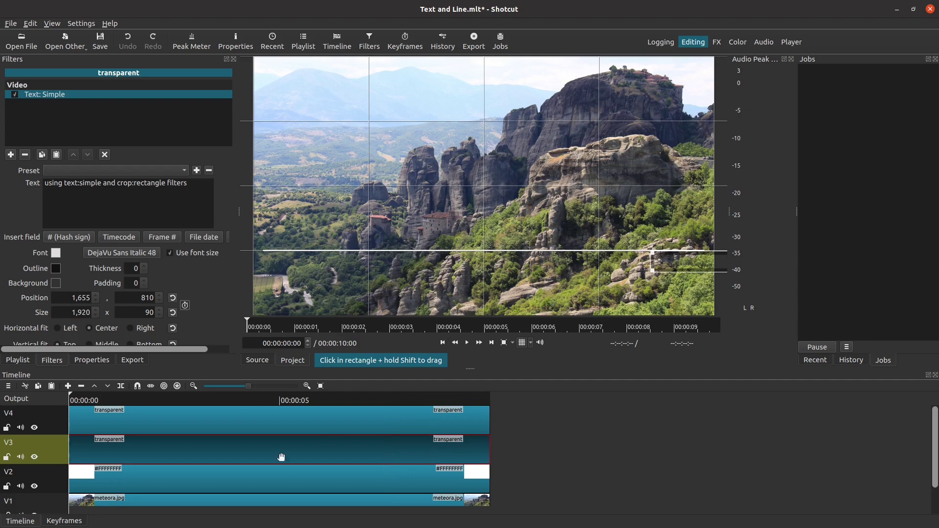
click(185, 305)
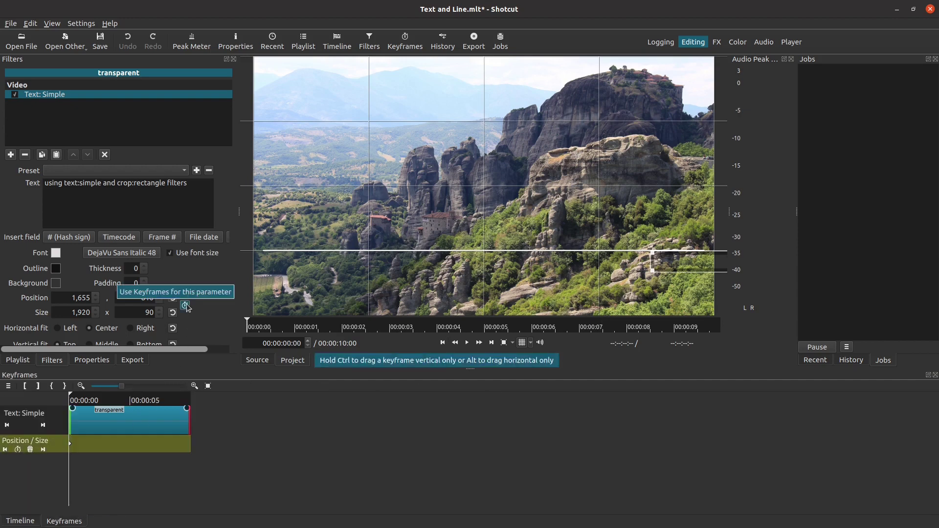
click(271, 332)
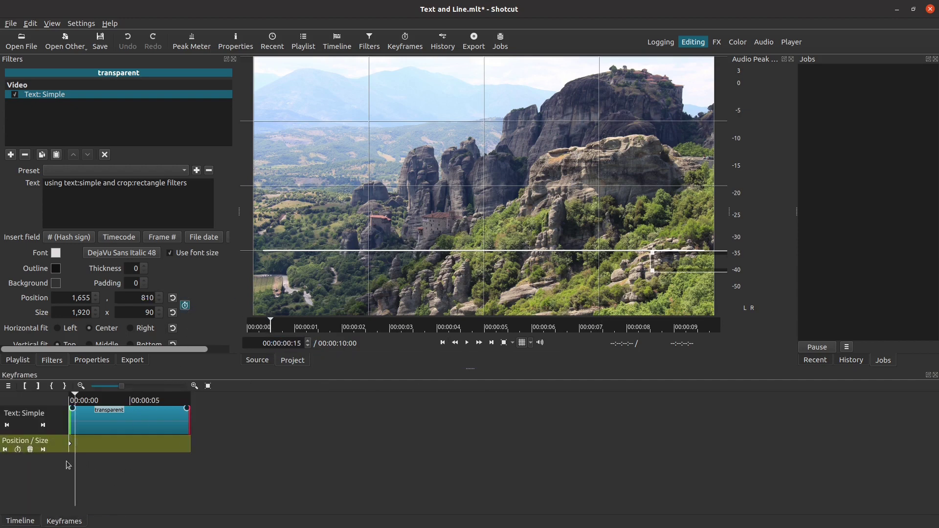
click(18, 450)
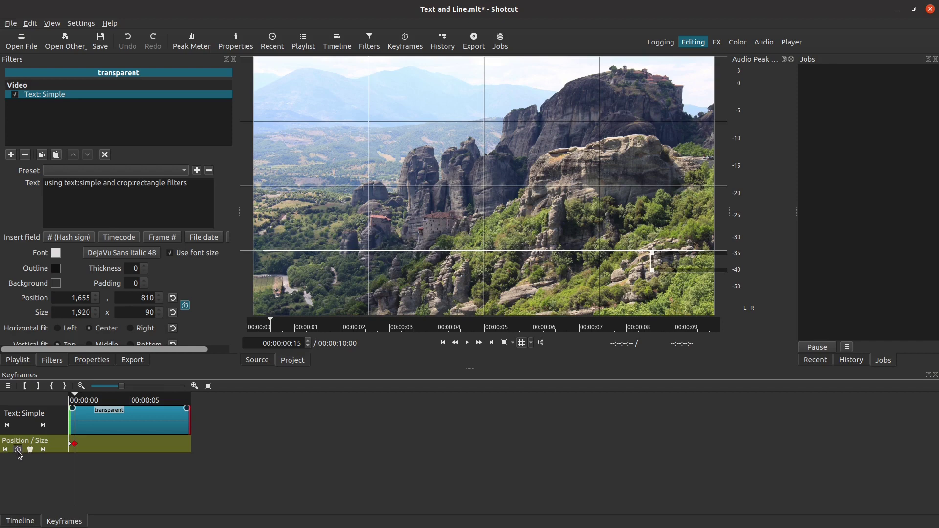
Step: Set the V3 subtitle text's horizontal position to 0 at 00:00:02:00
click(344, 331)
drag(69, 299, 99, 298)
text(0)
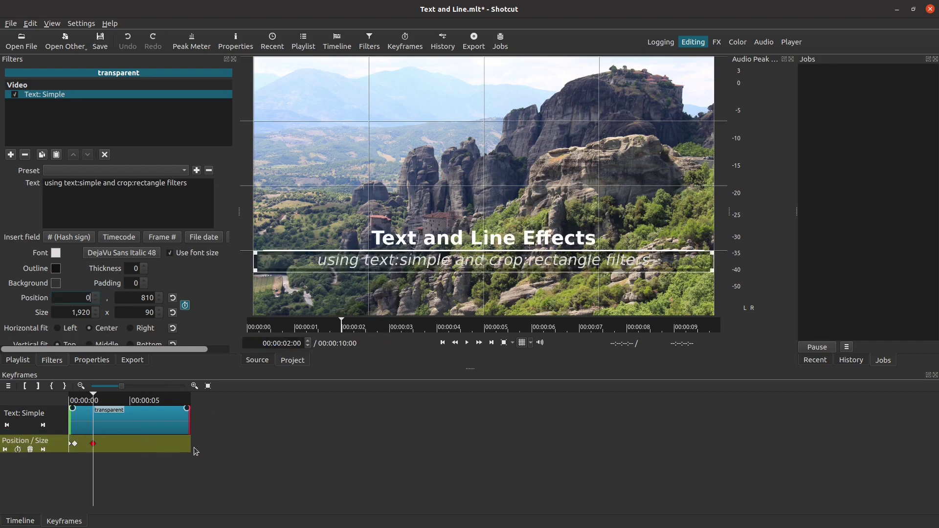
Step: Hold the V3 subtitle's position with a keyframe at 00:00:06:00 and set its horizontal position to -1655 at 00:00:07:15
click(531, 330)
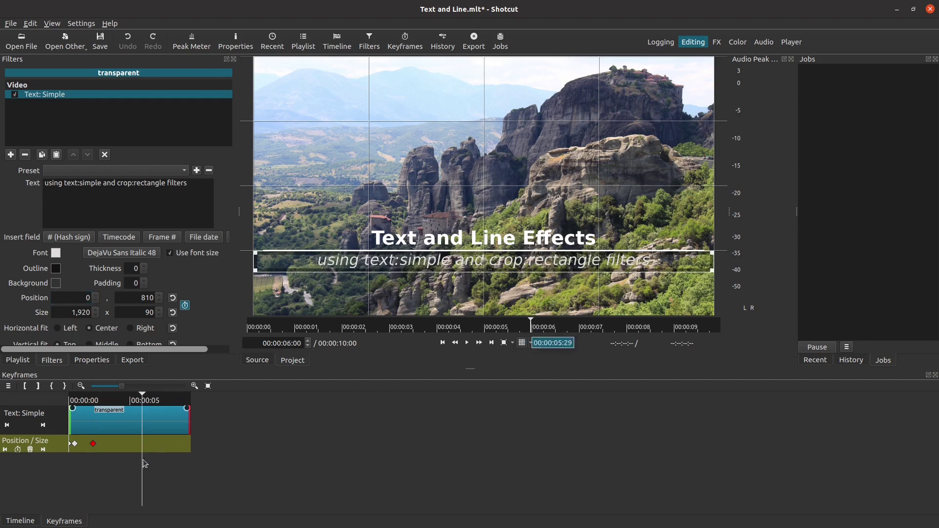
click(603, 331)
click(602, 330)
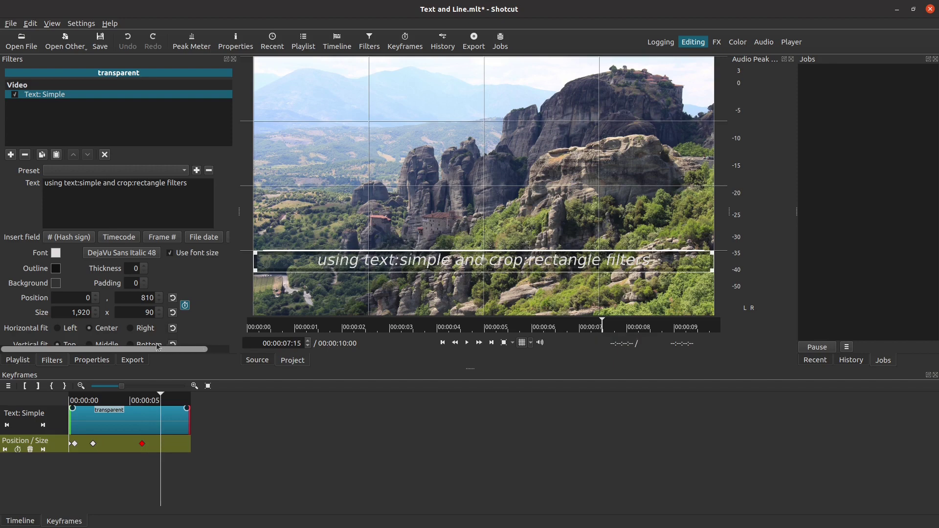
click(84, 304)
text(-1655)
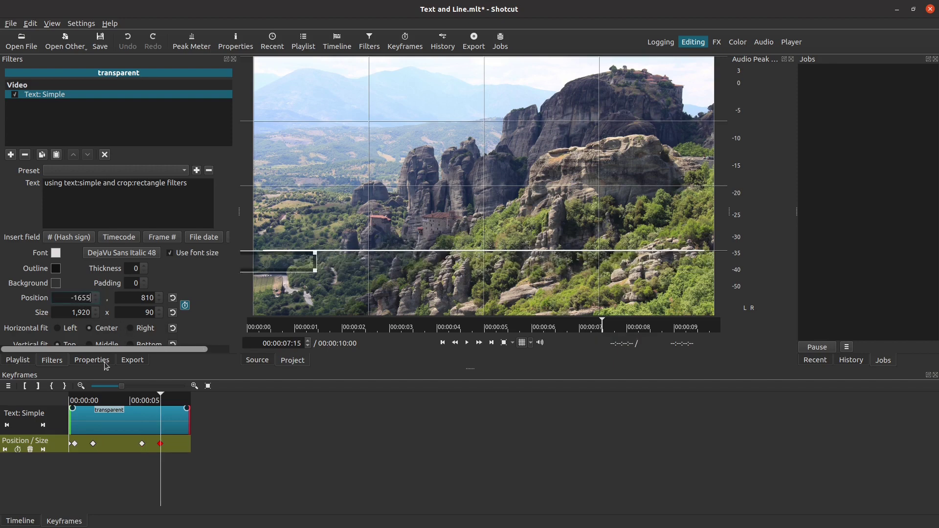
Step: Collapse the V2 line at its start by setting its crop rectangle's horizontal position to 960 and width to 0
click(10, 521)
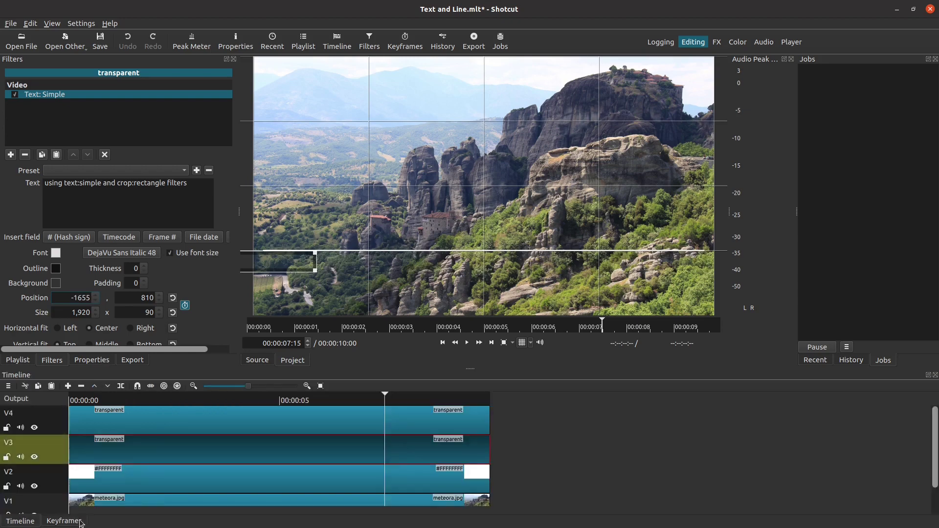
click(101, 505)
click(201, 481)
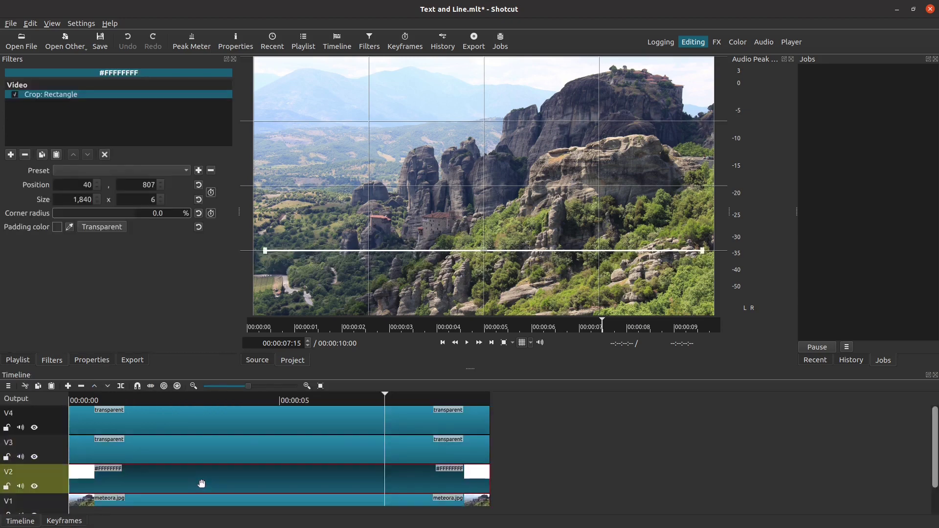
click(443, 342)
double_click(84, 186)
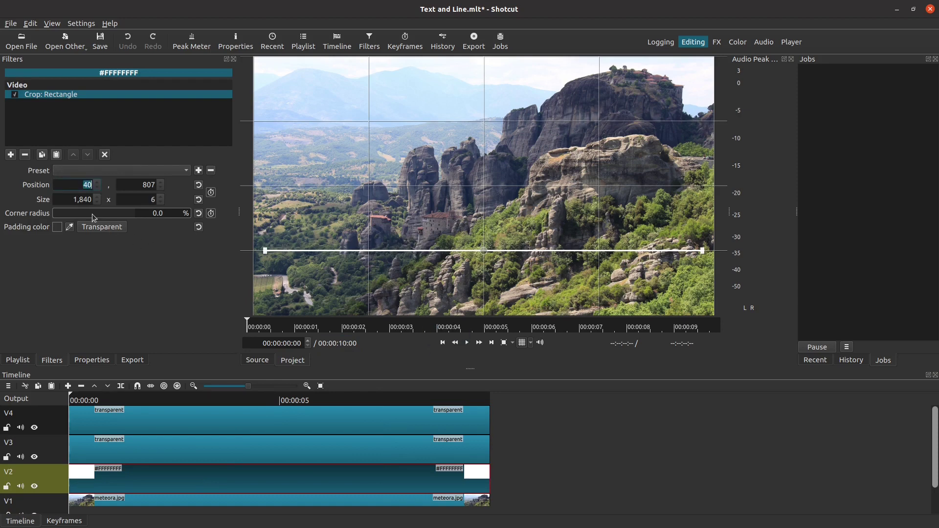
text(960)
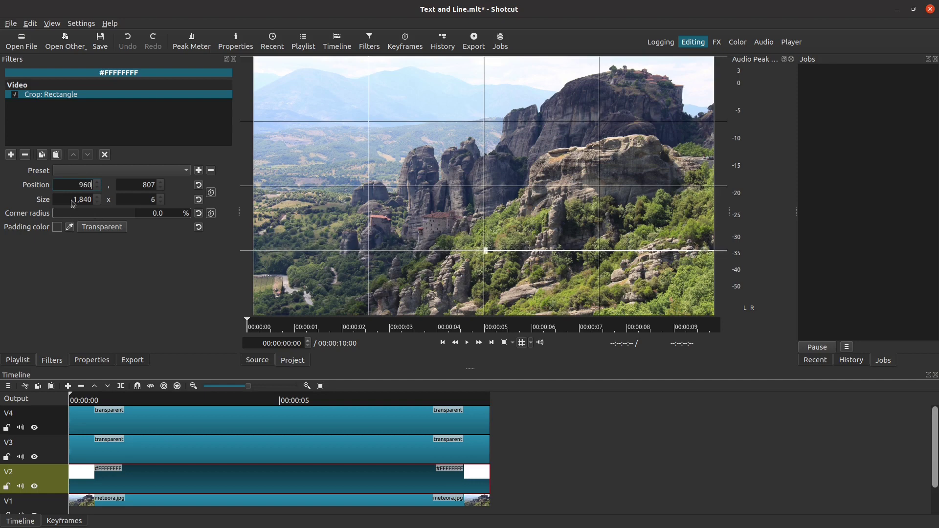
double_click(79, 200)
text(0)
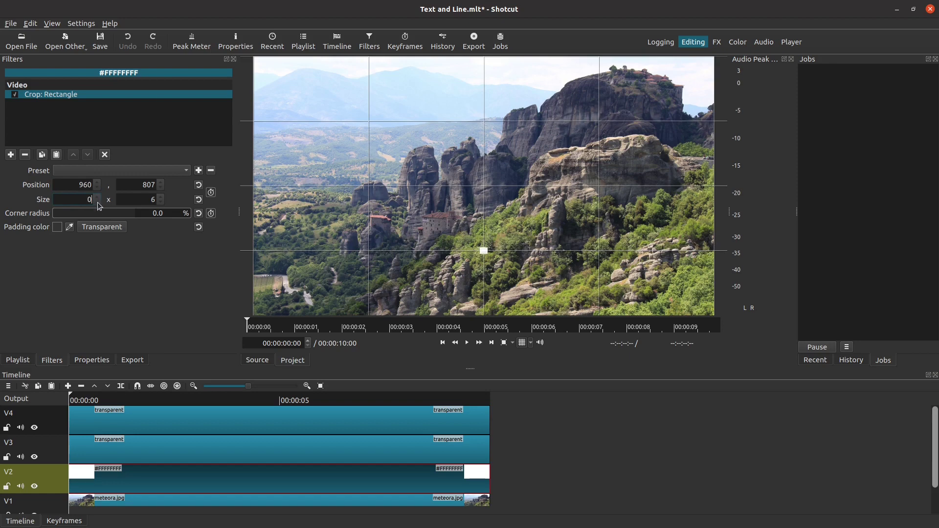
Step: Enable position and size keyframes for the V2 line's crop at its start and hold the collapsed state with a keyframe at 00:00:01:11
click(210, 193)
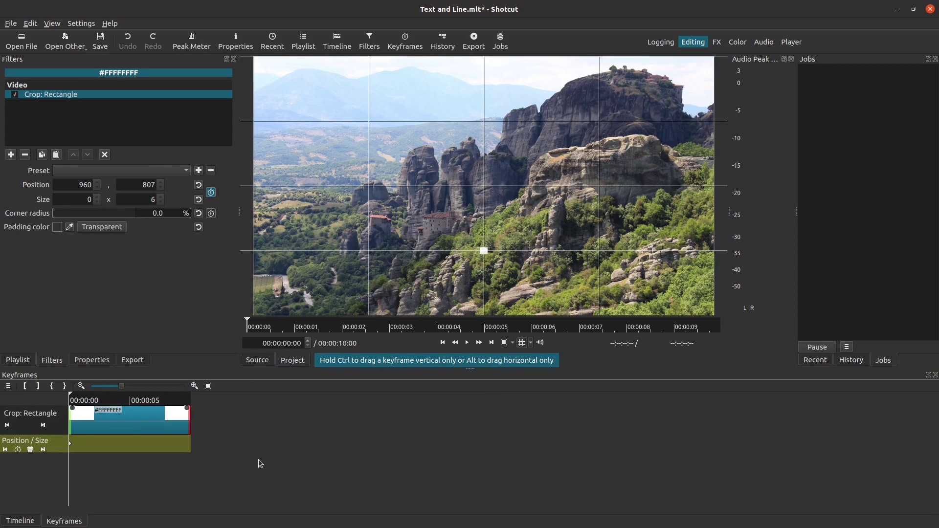
click(308, 342)
click(308, 341)
click(308, 341)
click(308, 341)
click(308, 342)
click(308, 341)
click(308, 341)
click(308, 342)
click(308, 341)
click(308, 341)
click(308, 341)
click(308, 341)
click(308, 341)
click(308, 342)
click(308, 341)
click(308, 342)
click(308, 341)
click(308, 341)
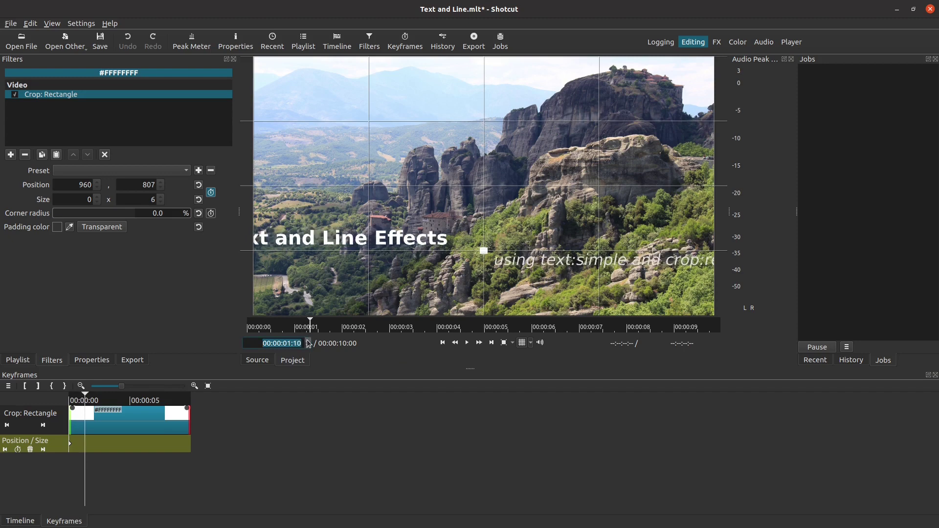
click(309, 341)
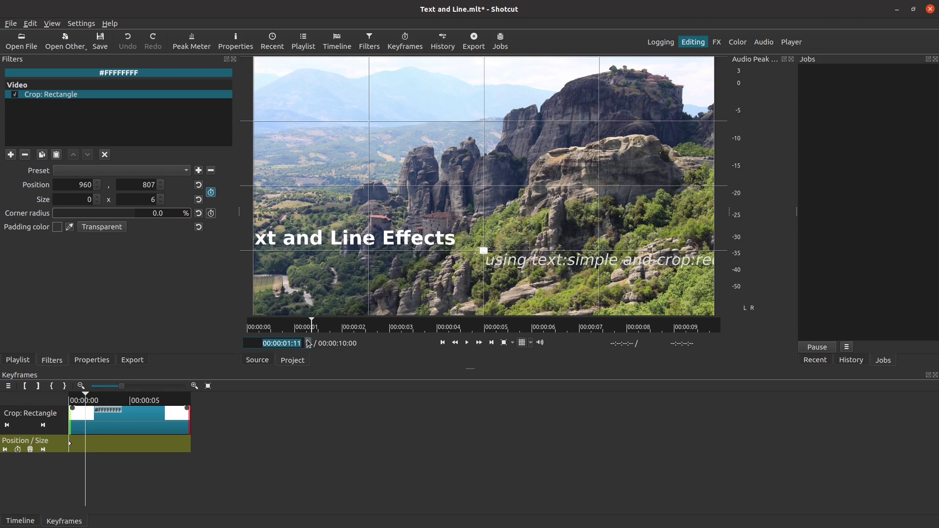
click(18, 450)
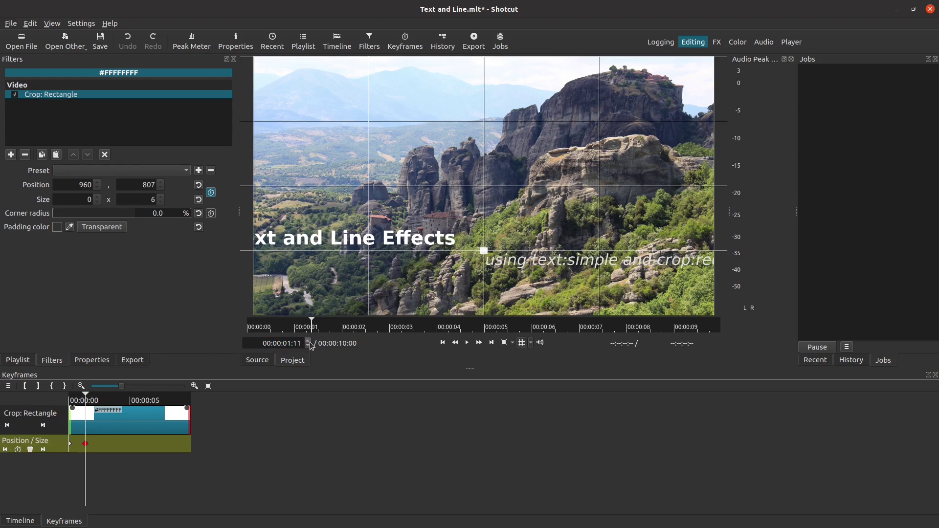
Step: Keyframe the V2 line's crop at 00:00:02:05 with a width of 1840 and a horizontal position of 40
scroll(311, 346, up, 7)
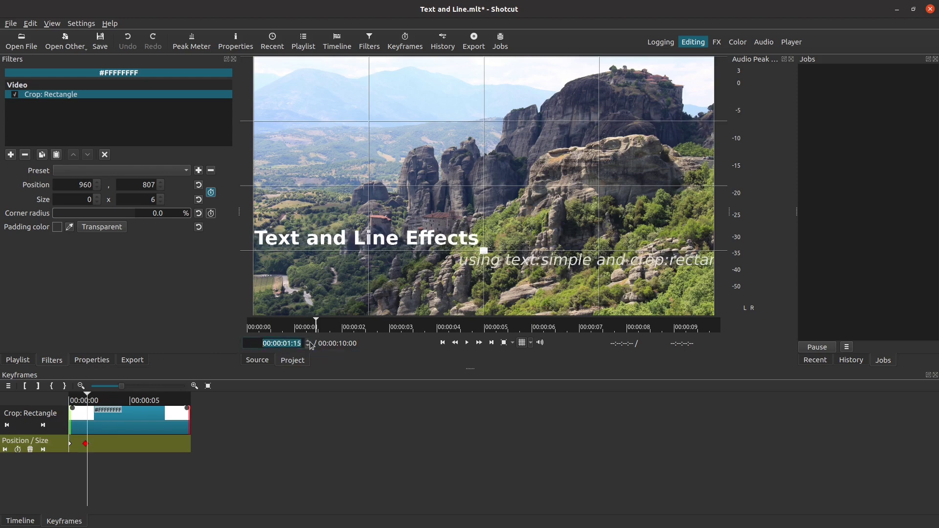
scroll(310, 345, up, 9)
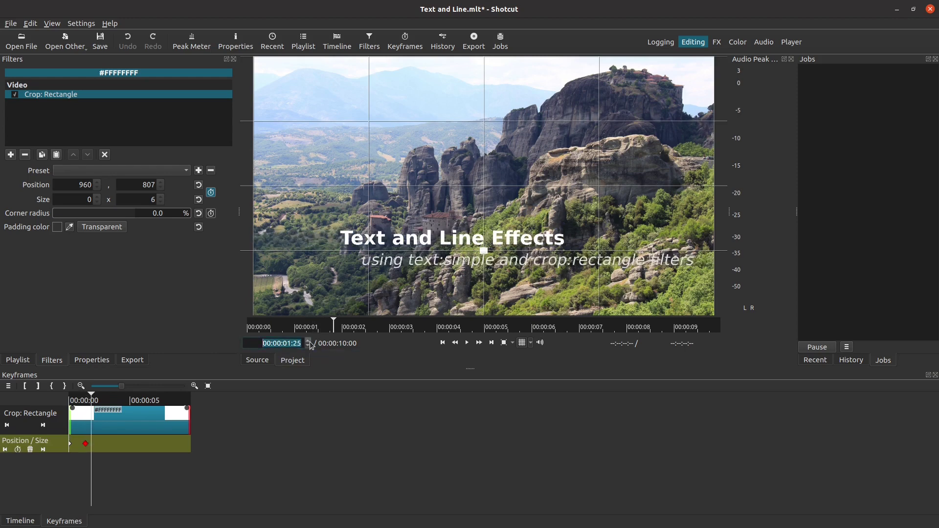
scroll(311, 345, up, 3)
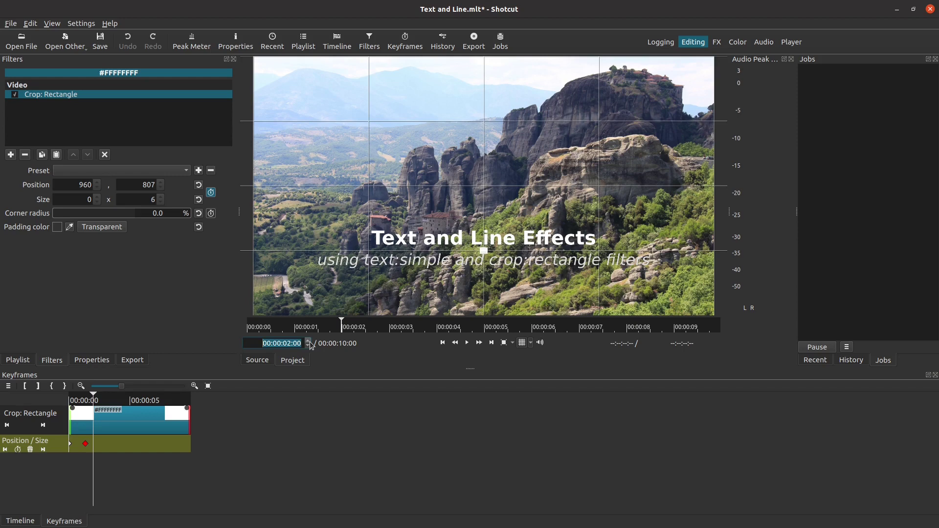
click(309, 341)
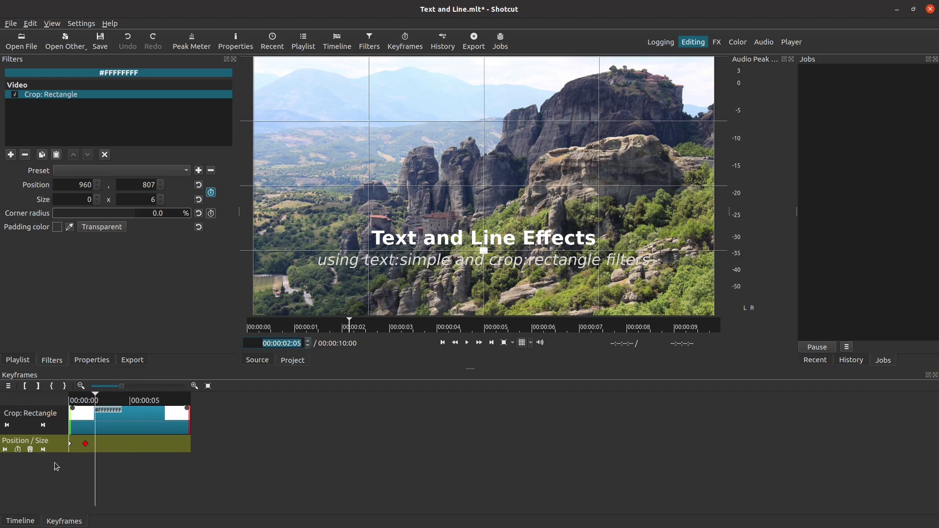
click(18, 449)
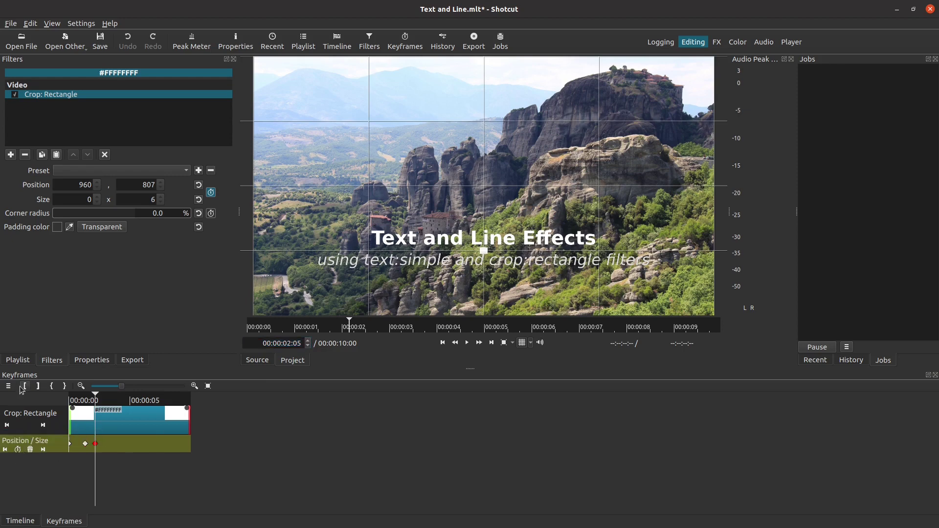
double_click(71, 201)
text(1840)
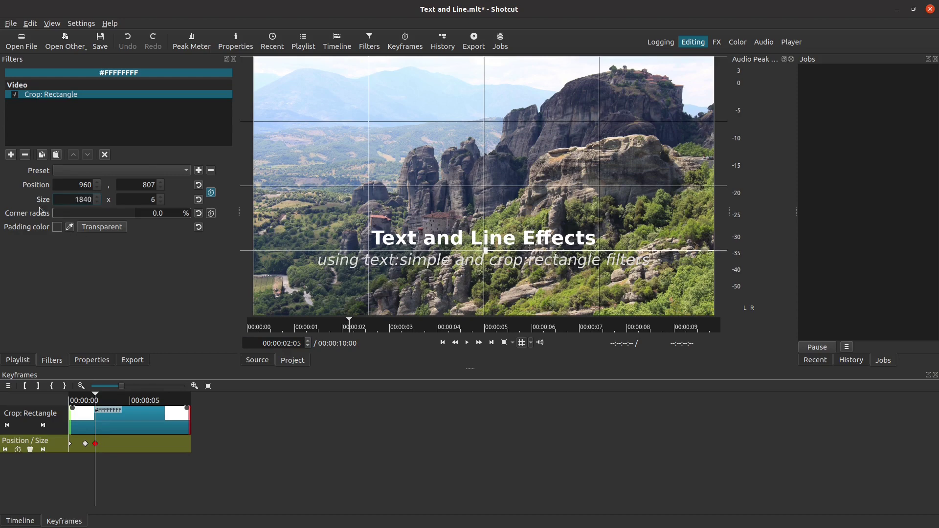
double_click(81, 187)
text(40)
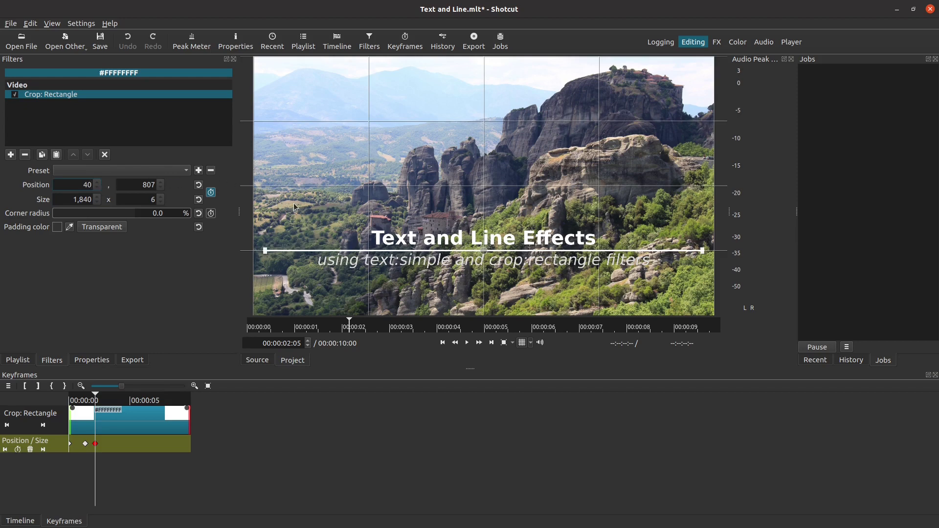
Step: Step through the frames from about 00:00:01:12 to 00:00:02:06 to examine how the line expands between the incoming texts
drag(319, 331, 310, 345)
scroll(309, 345, up, 4)
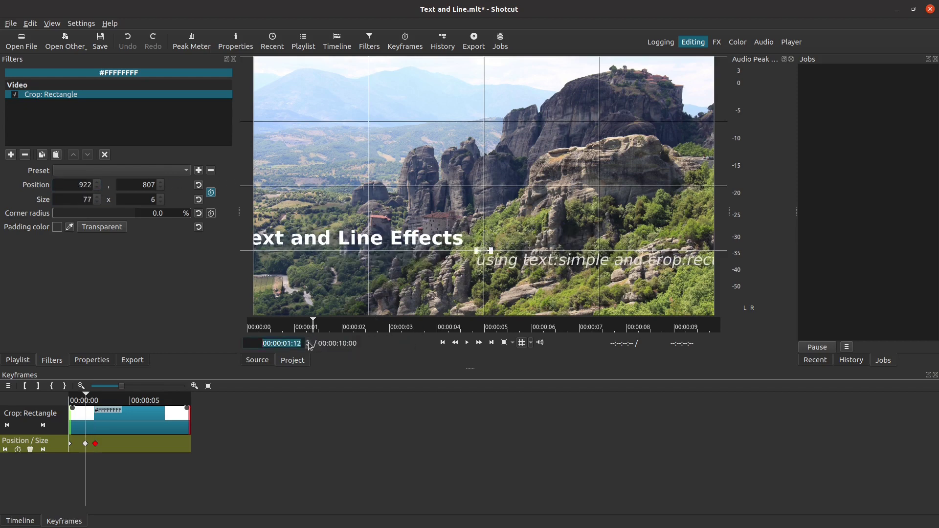
scroll(310, 345, up, 6)
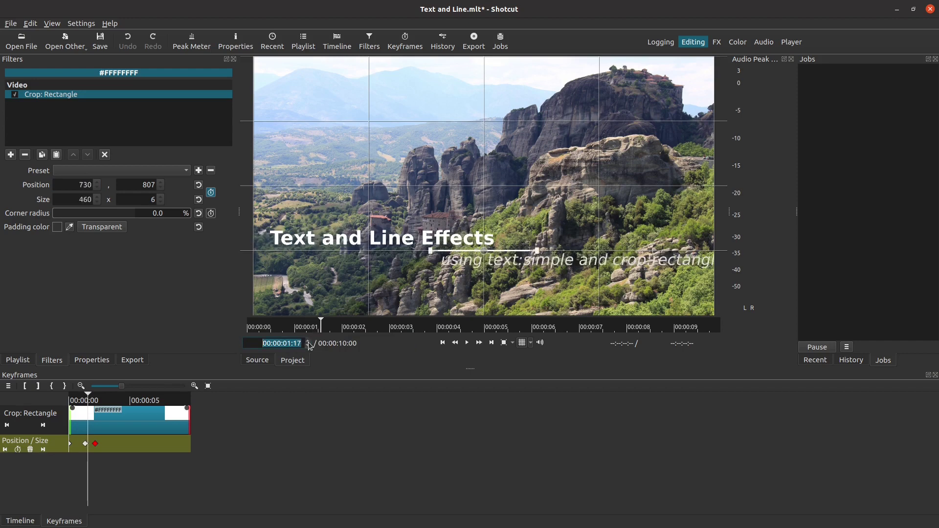
scroll(310, 346, up, 5)
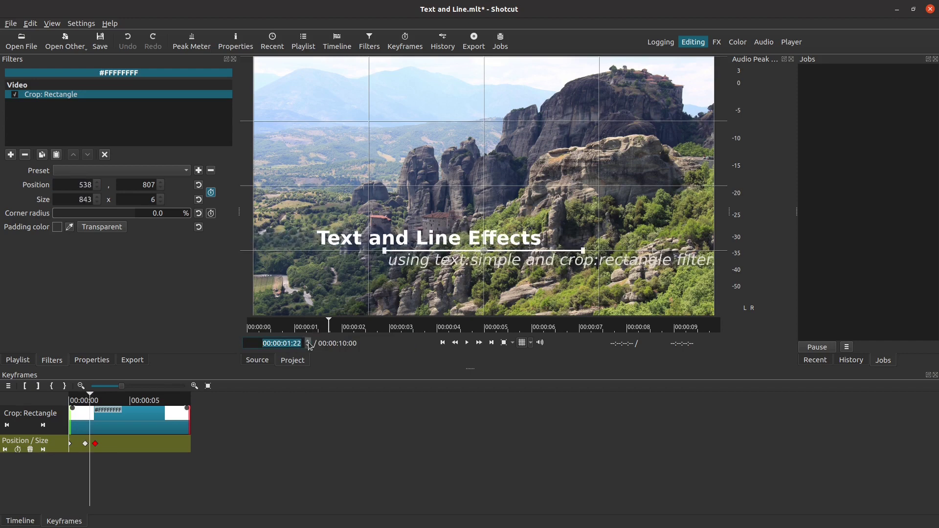
scroll(310, 345, up, 7)
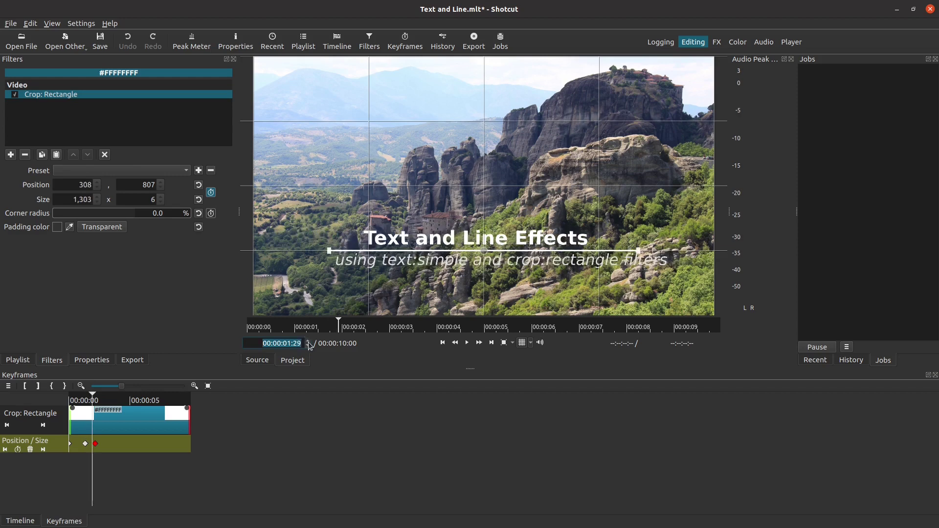
scroll(310, 345, up, 4)
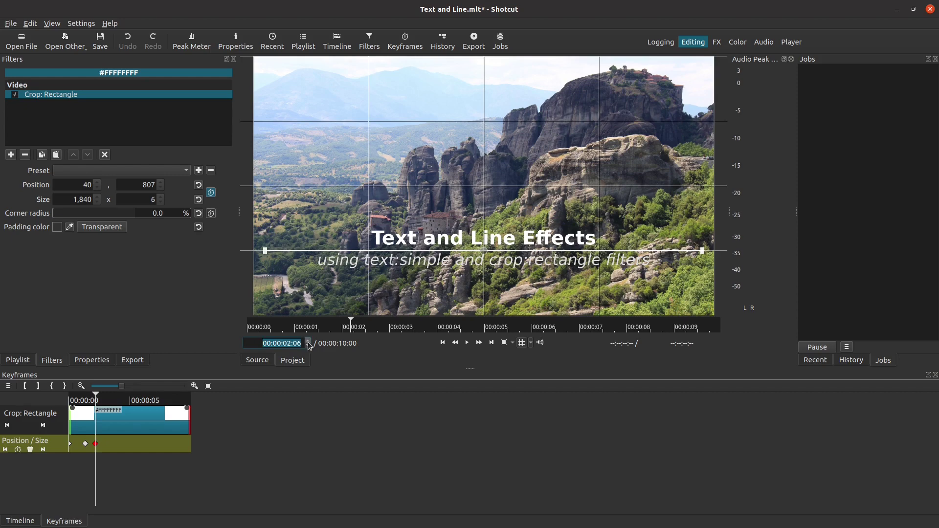
Step: Hold the V2 line's full width with a crop keyframe at 00:00:05:25
click(531, 329)
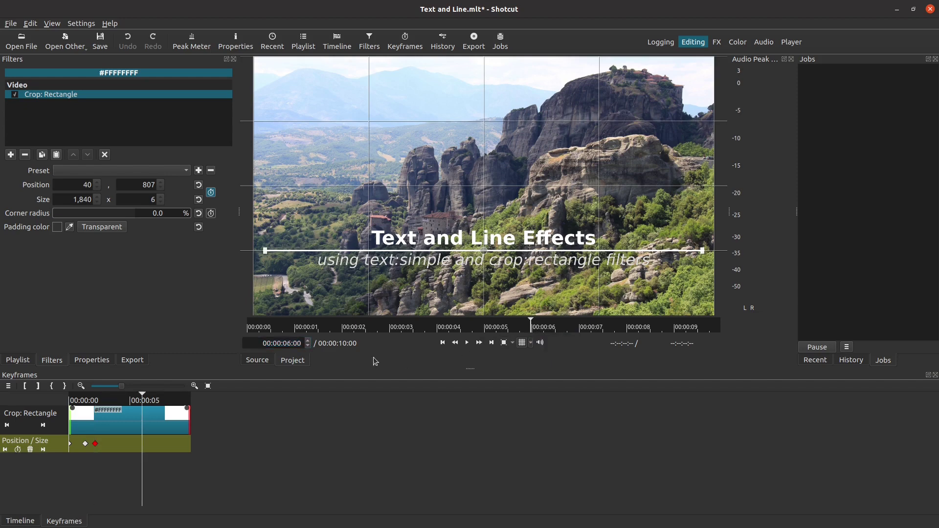
click(307, 347)
click(308, 347)
click(308, 346)
click(307, 347)
click(308, 347)
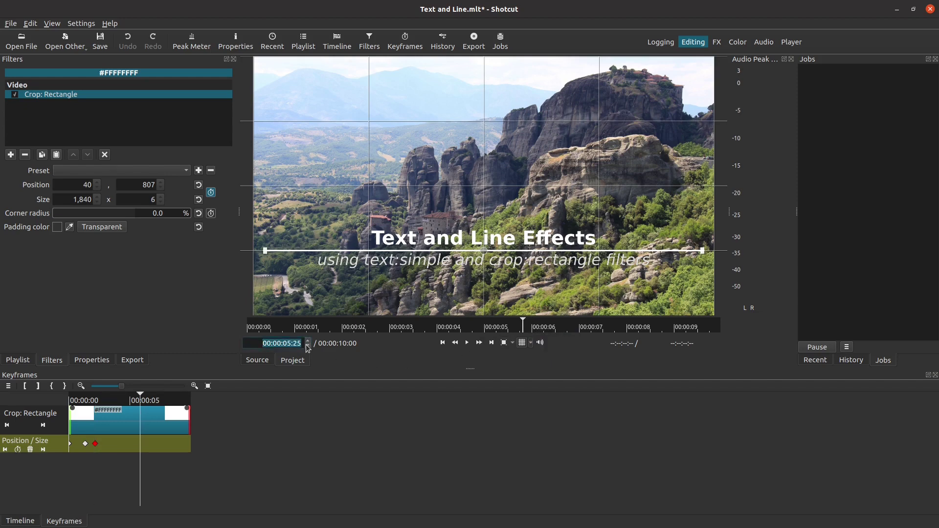
click(18, 450)
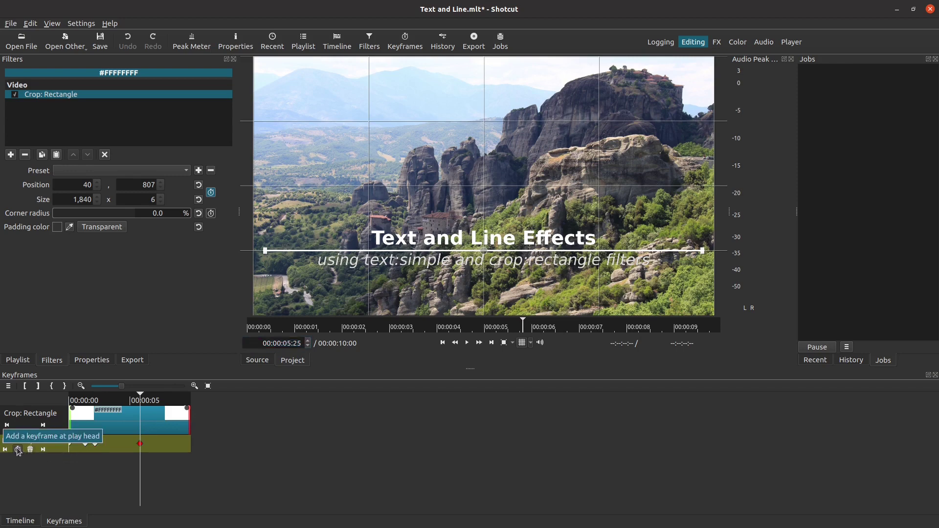
Step: Add a position and size keyframe to the V2 line's crop at 00:00:06:19, while the texts are sliding out
click(307, 341)
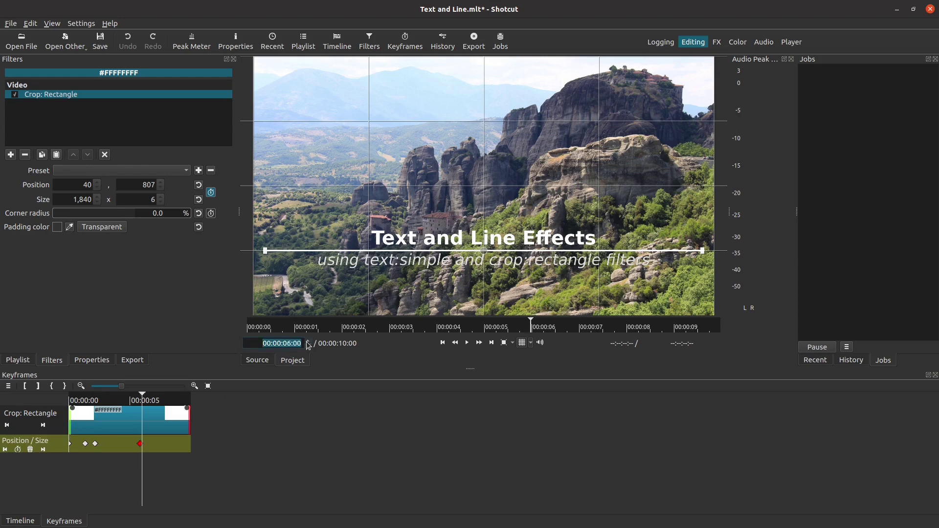
click(307, 342)
click(307, 341)
click(307, 342)
click(308, 342)
click(307, 341)
click(307, 342)
click(307, 341)
click(307, 341)
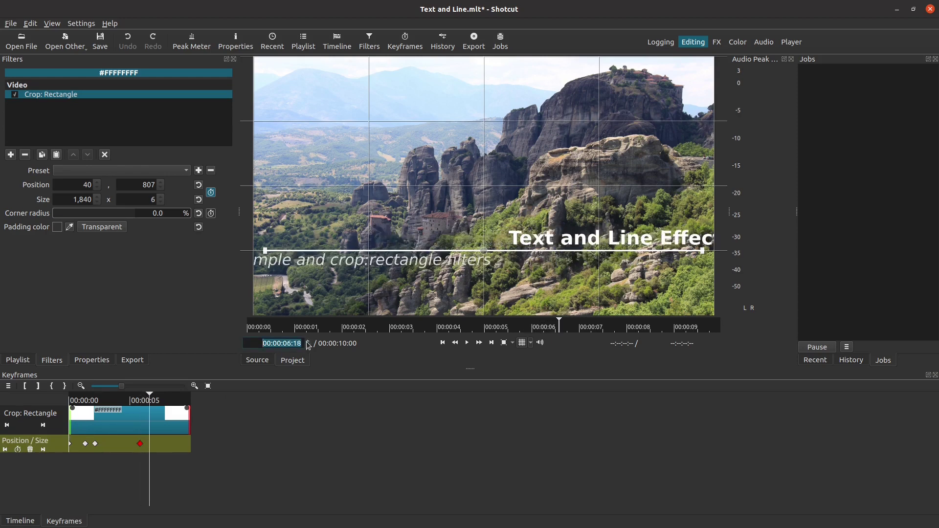
click(307, 341)
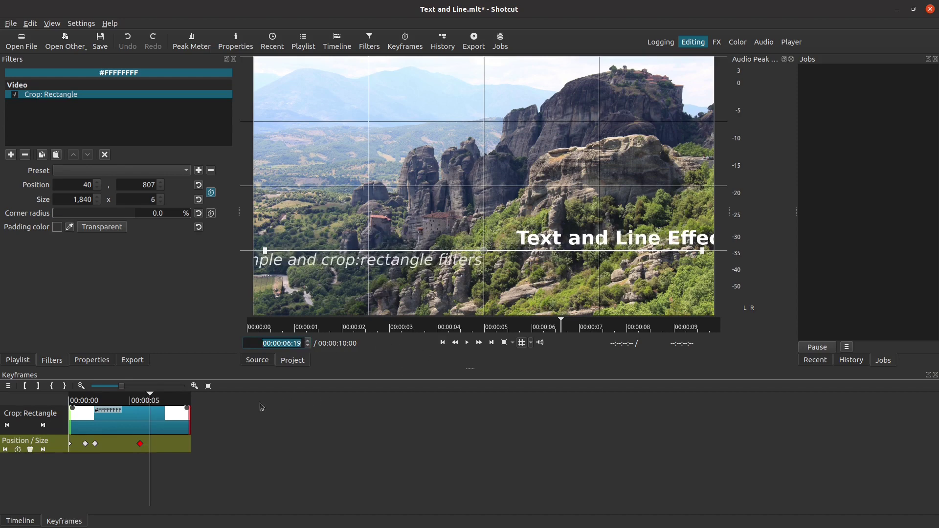
click(18, 449)
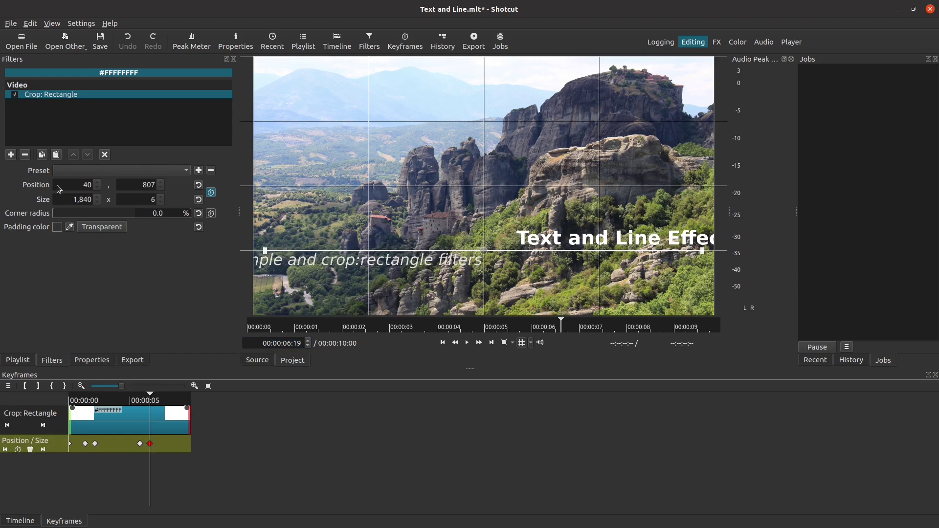
Step: Collapse the line to the frame's centre at the 00:00:06:19 keyframe with a horizontal position of 960 and a width of 0
drag(72, 185, 95, 185)
text(960)
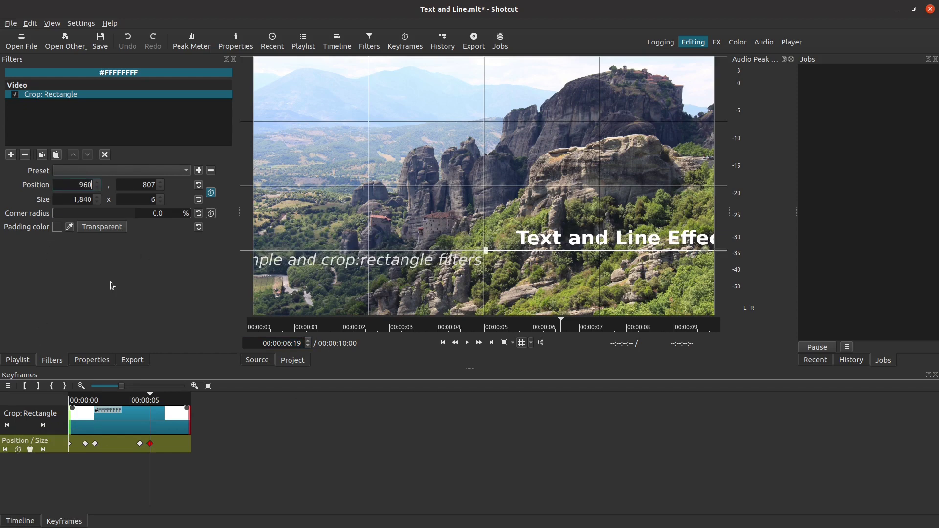
drag(71, 200, 95, 200)
text(0)
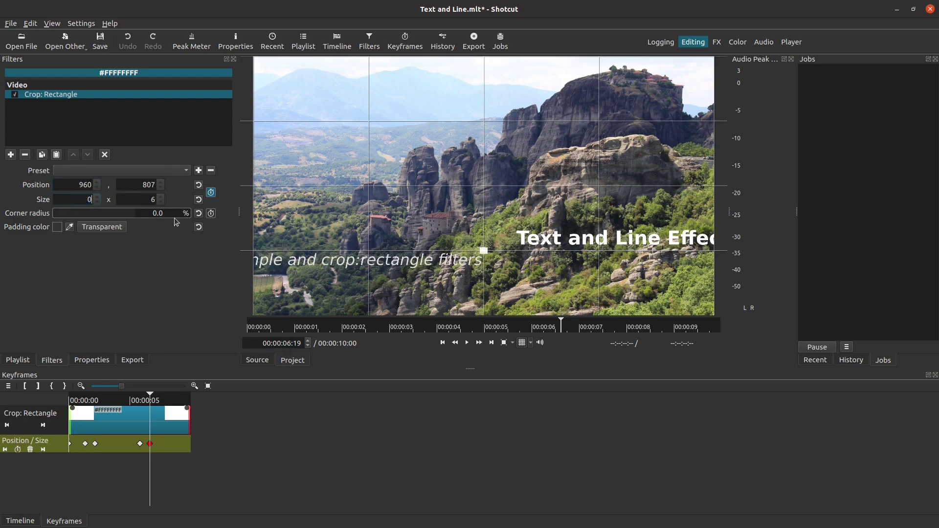
Step: Select the meteora.jpg clip on V1 and play the project from the beginning to review the text and line animation
click(22, 522)
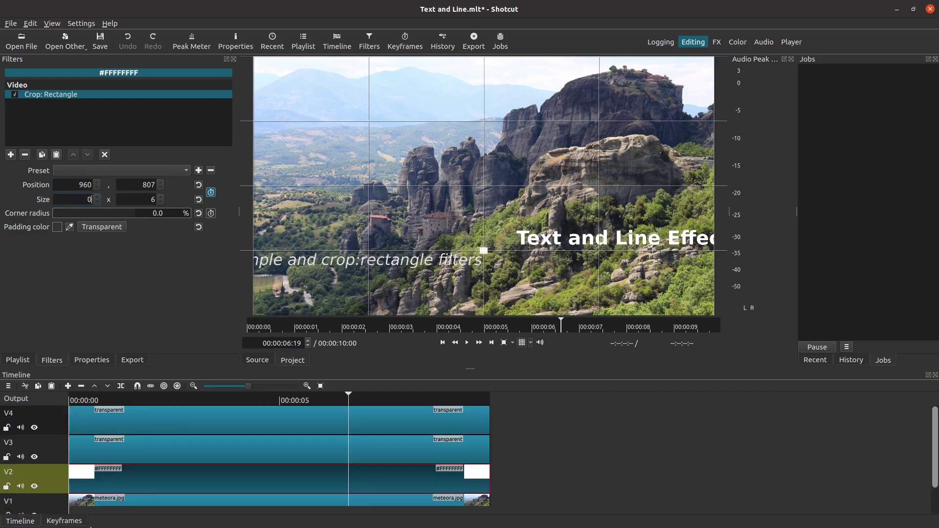
click(154, 505)
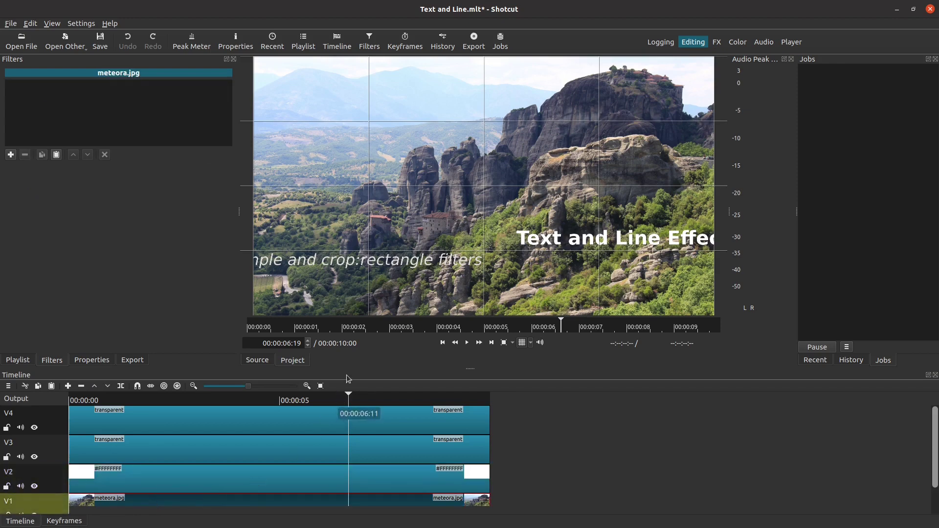
click(443, 342)
click(467, 342)
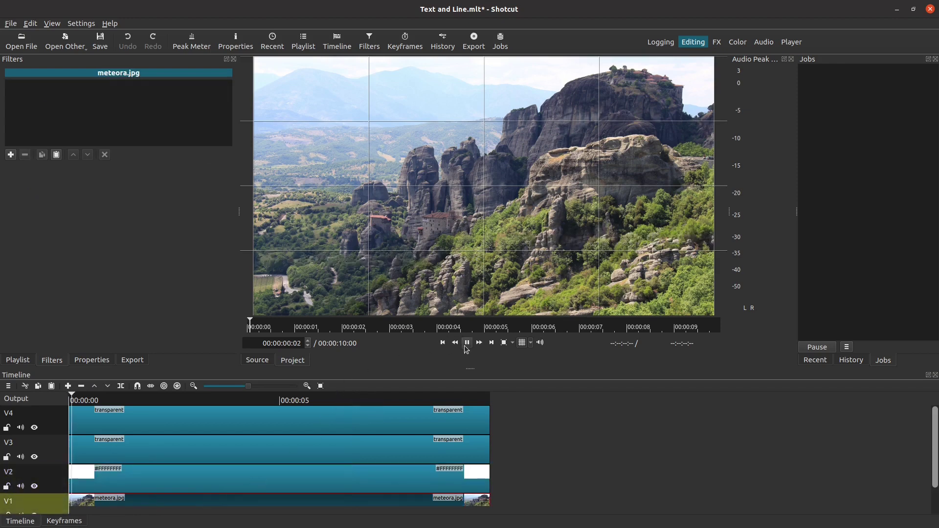